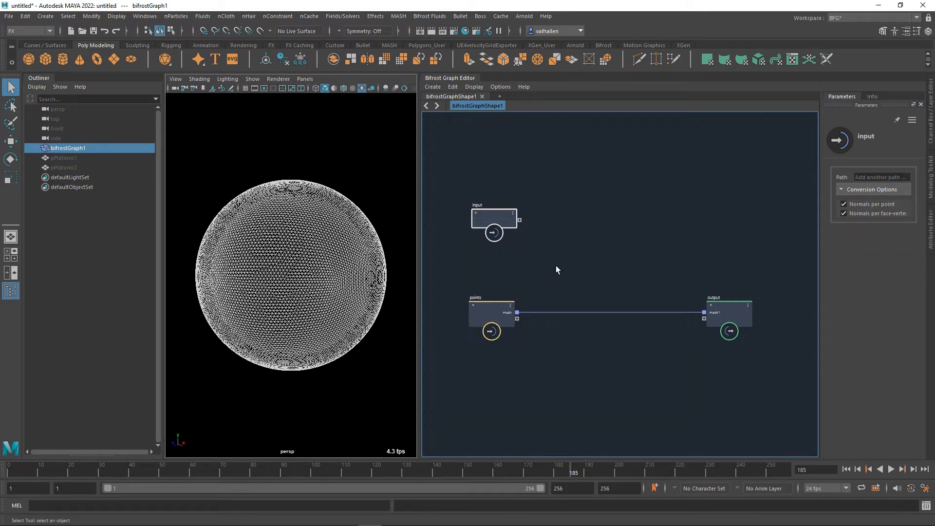
# Step: Shift the points node away from the output node and delete the mesh connection between them
pyautogui.moveTo(557, 269); pyautogui.dragTo(560, 263, button='middle')
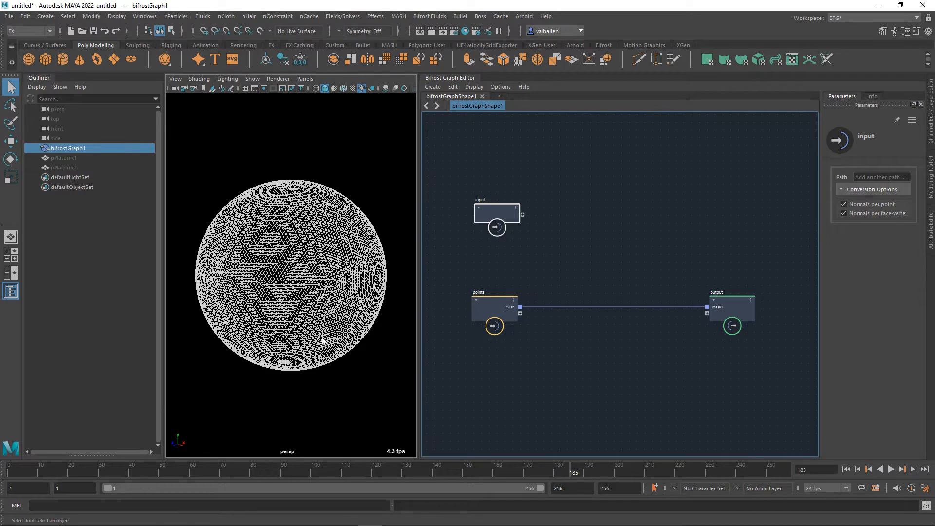
pyautogui.keyDown('alt'); pyautogui.moveTo(294, 289); pyautogui.dragTo(233, 292); pyautogui.keyUp('alt')
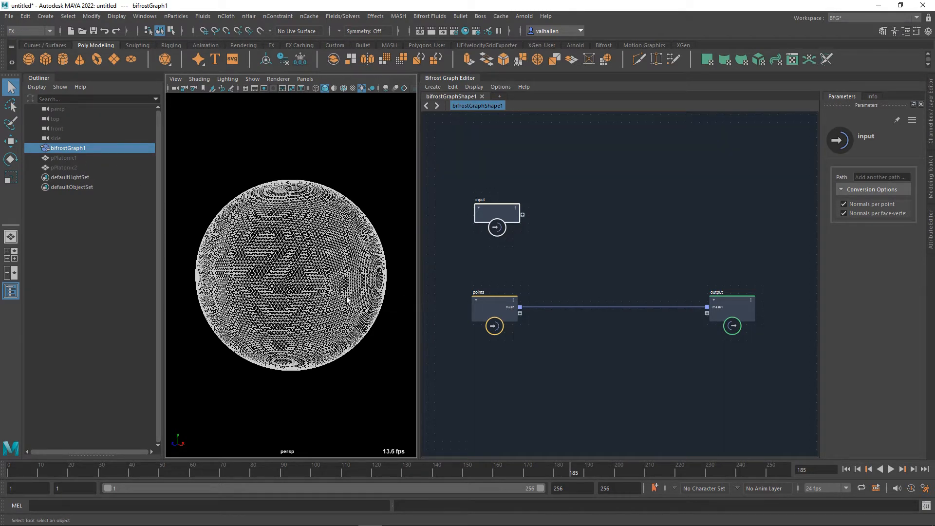
pyautogui.moveTo(533, 349); pyautogui.dragTo(508, 348, button='middle')
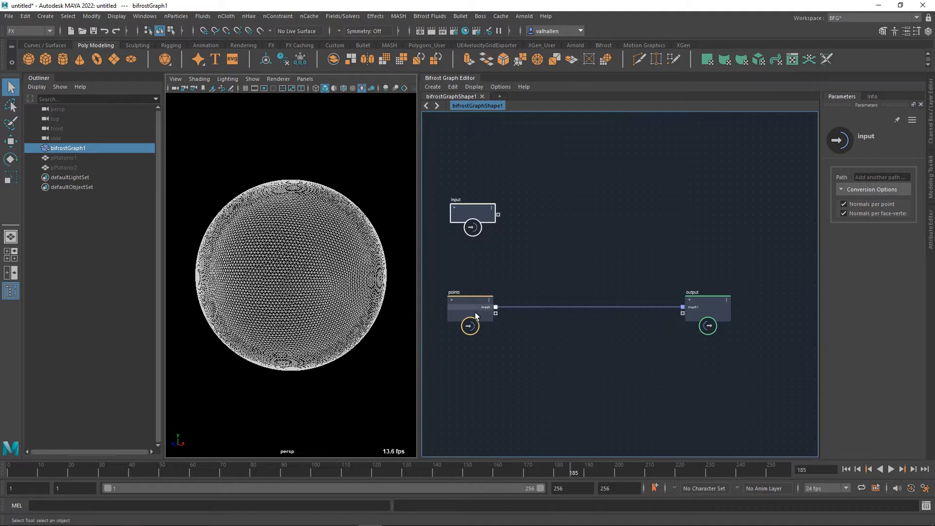
pyautogui.moveTo(475, 312); pyautogui.dragTo(460, 311)
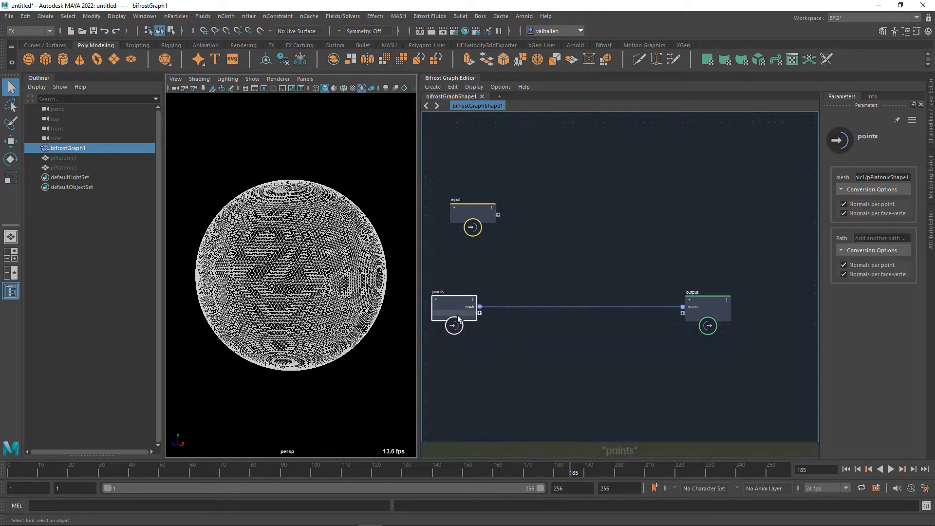
pyautogui.click(578, 306)
pyautogui.press('Delete')
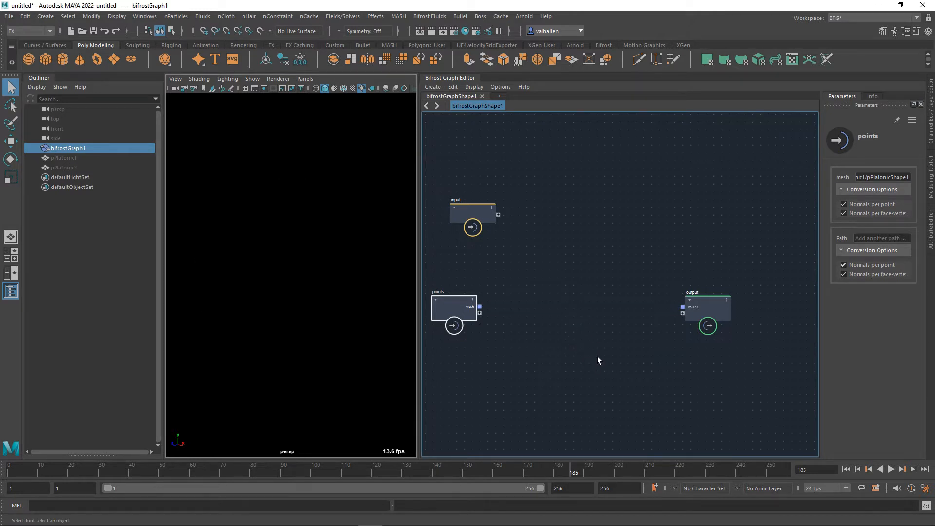
# Step: Add a pono node fed by the points node's mesh and place it beside the points node
pyautogui.press('a')
pyautogui.click(565, 314)
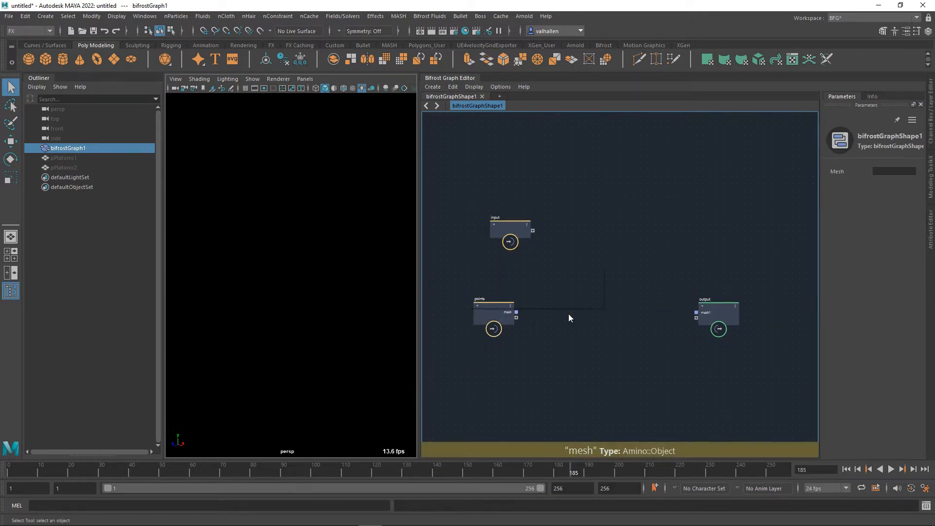
pyautogui.press('Tab')
pyautogui.click(533, 337)
pyautogui.moveTo(523, 317); pyautogui.dragTo(549, 313)
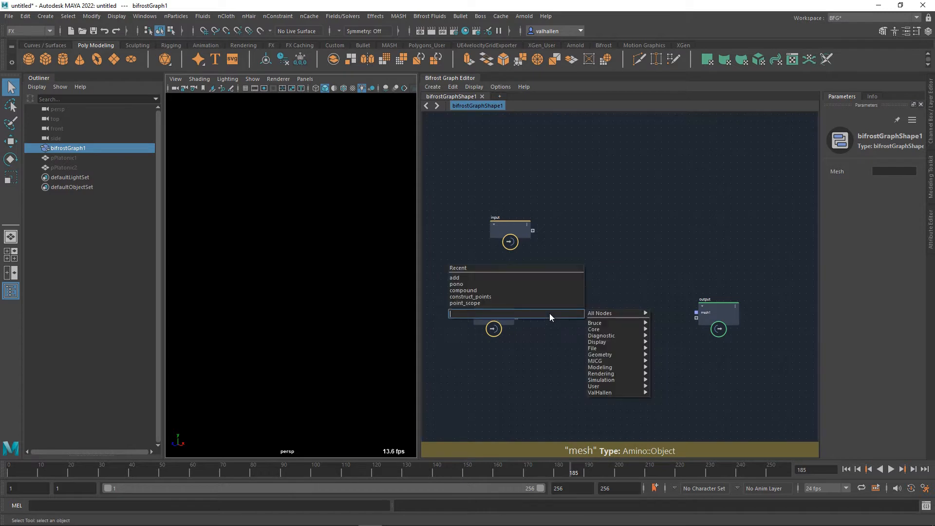
pyautogui.write('pono')
pyautogui.press('Down')
pyautogui.press('Return')
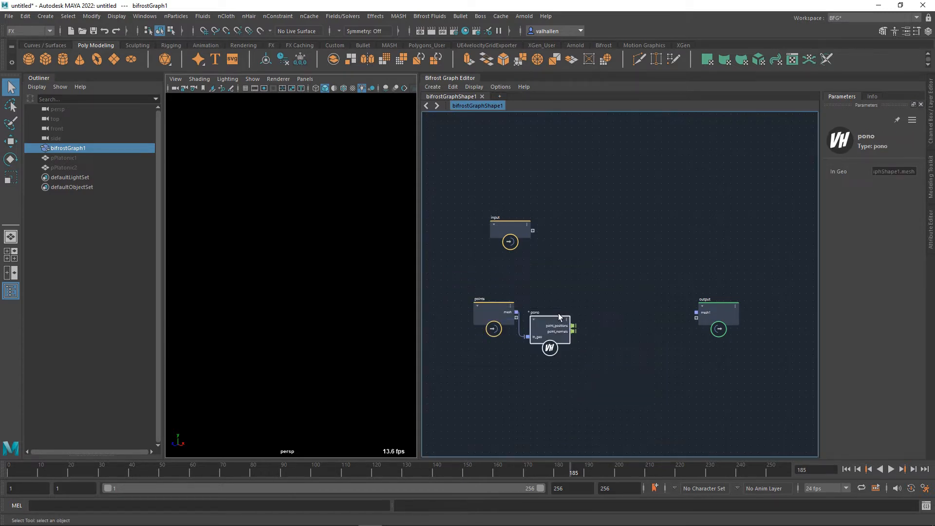
pyautogui.moveTo(570, 308); pyautogui.dragTo(570, 305)
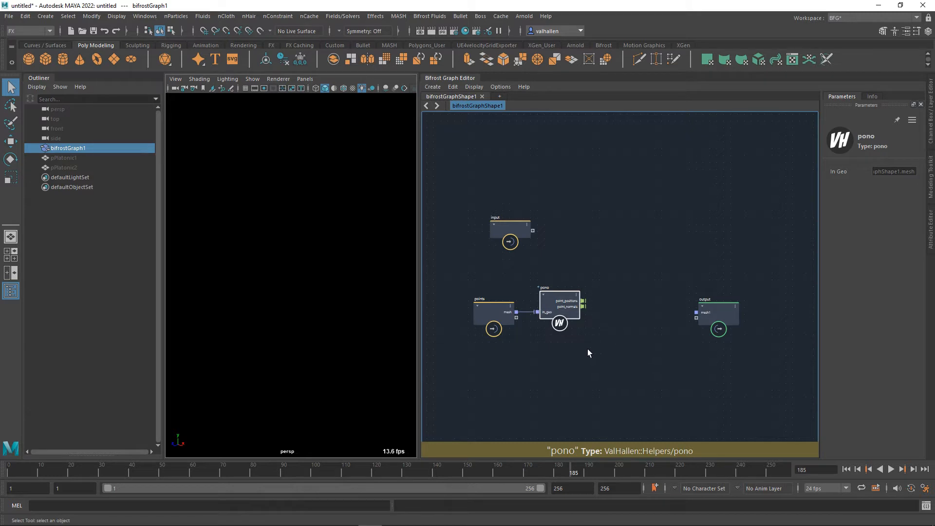
# Step: Create an empty compound node fed by pono's point_positions and place it beside the pono node
pyautogui.moveTo(587, 349); pyautogui.dragTo(571, 339, button='middle')
pyautogui.click(685, 323)
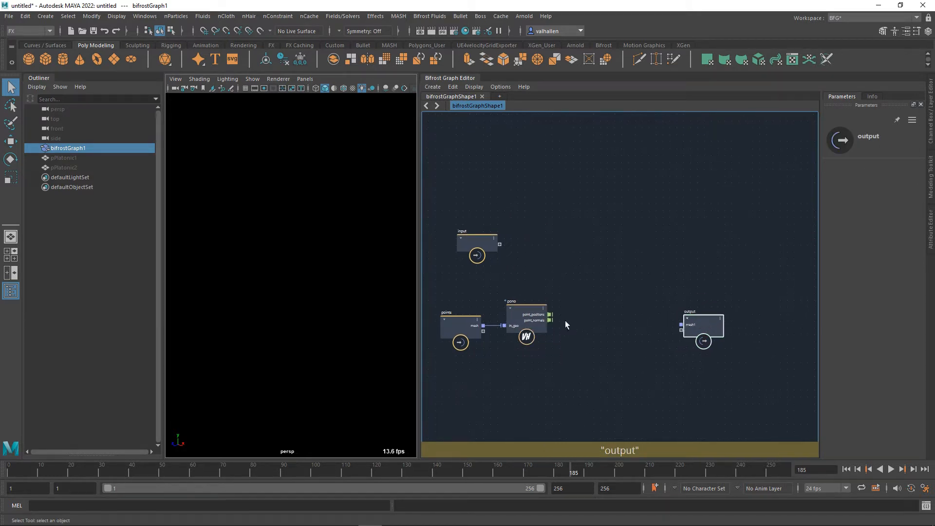
pyautogui.press('Tab')
pyautogui.write('co')
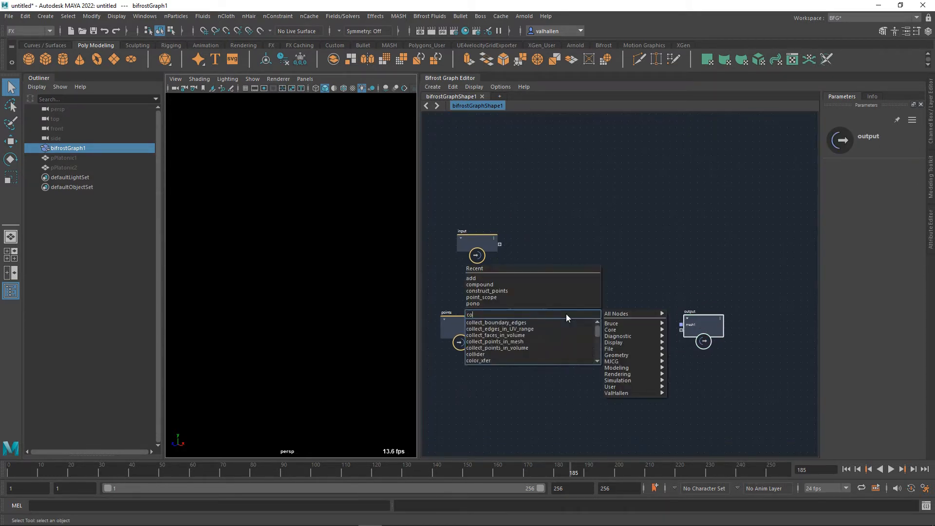
pyautogui.write('mpound')
pyautogui.press('Return')
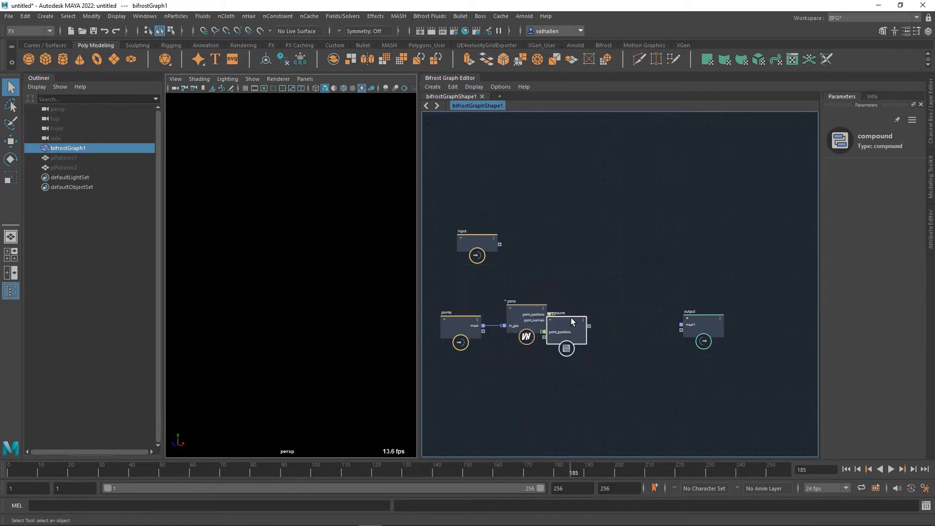
pyautogui.moveTo(571, 317); pyautogui.dragTo(591, 314)
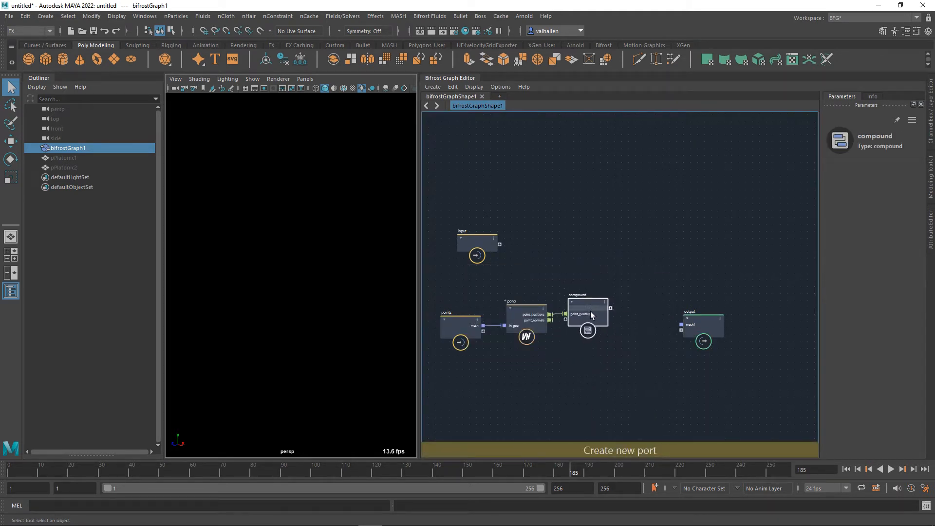
# Step: Inside the compound, connect point_positions straight through to a new output port and return to the main graph
pyautogui.doubleClick(590, 314)
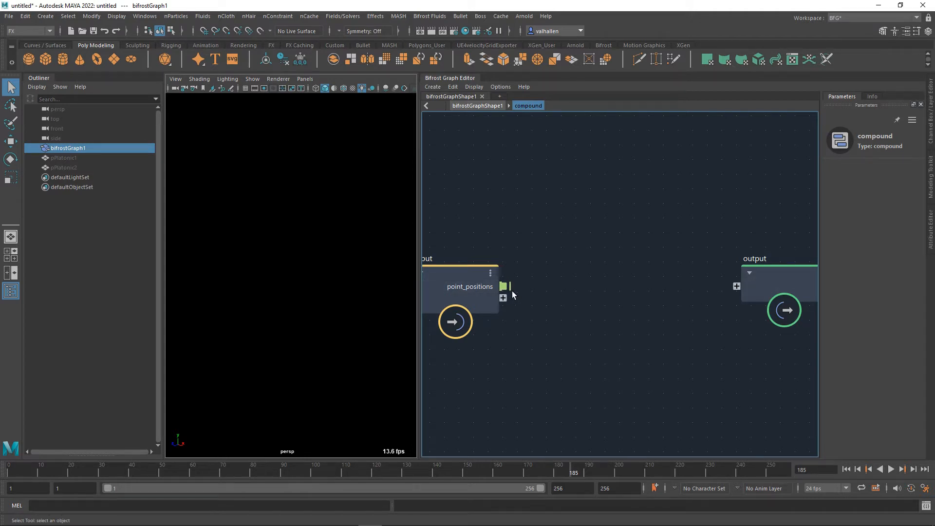
pyautogui.moveTo(513, 291); pyautogui.dragTo(736, 286)
pyautogui.press('u')
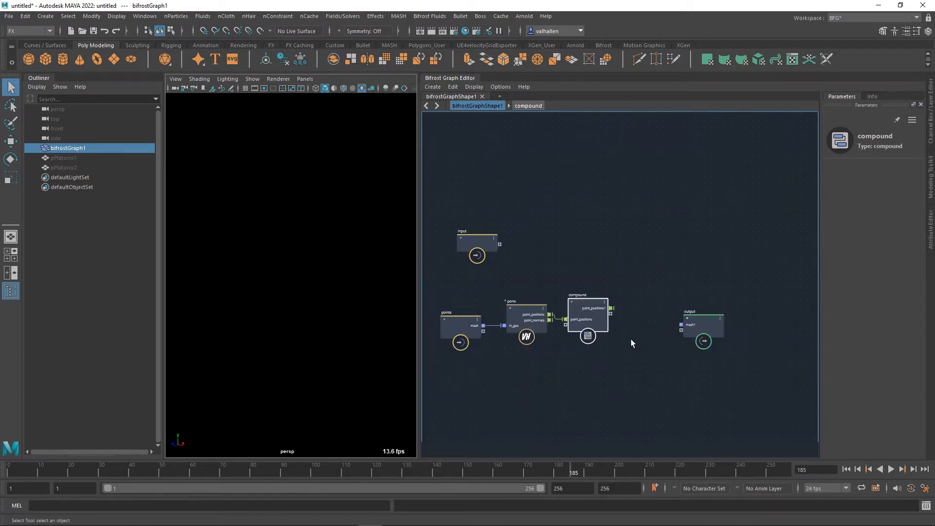
# Step: Add a construct_points node fed by the compound's point_positions1 output, leaving room before the output node
pyautogui.keyDown('alt'); pyautogui.moveTo(631, 339); pyautogui.dragTo(576, 353, button='middle'); pyautogui.keyUp('alt')
pyautogui.moveTo(639, 341); pyautogui.dragTo(713, 331)
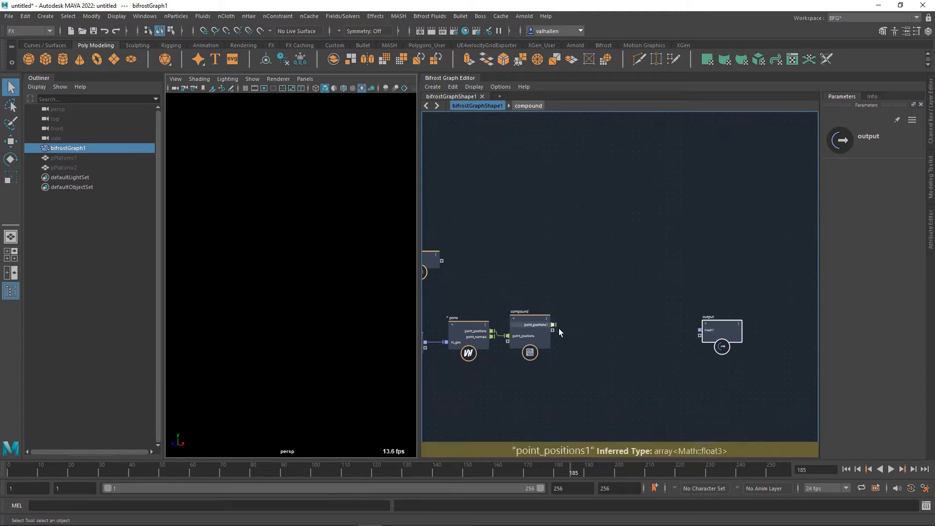
pyautogui.press('Tab')
pyautogui.write('constr')
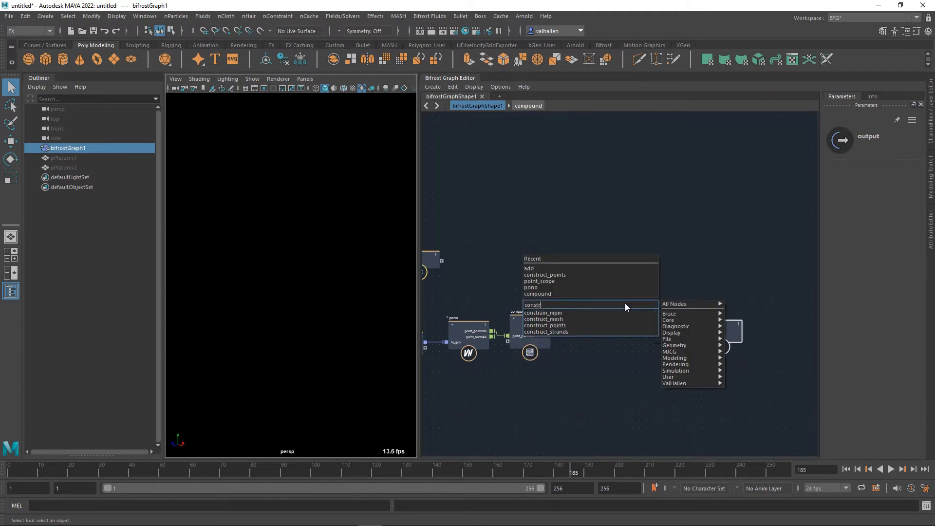
pyautogui.press('Down')
pyautogui.press('Down')
pyautogui.press('Down')
pyautogui.press('Return')
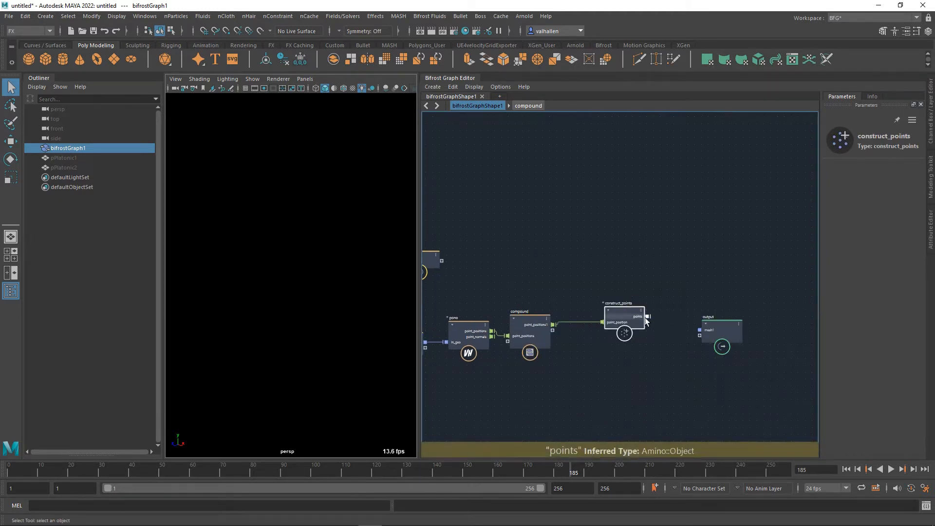
# Step: Add a point_scope node fed by the construct_points output and make room for it before the output node
pyautogui.click(721, 327)
pyautogui.press('Tab')
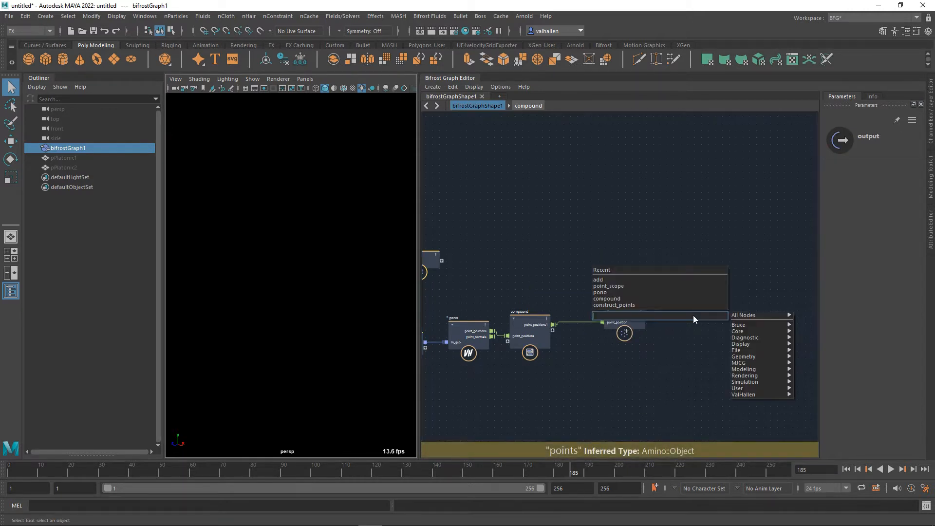
pyautogui.write('scope')
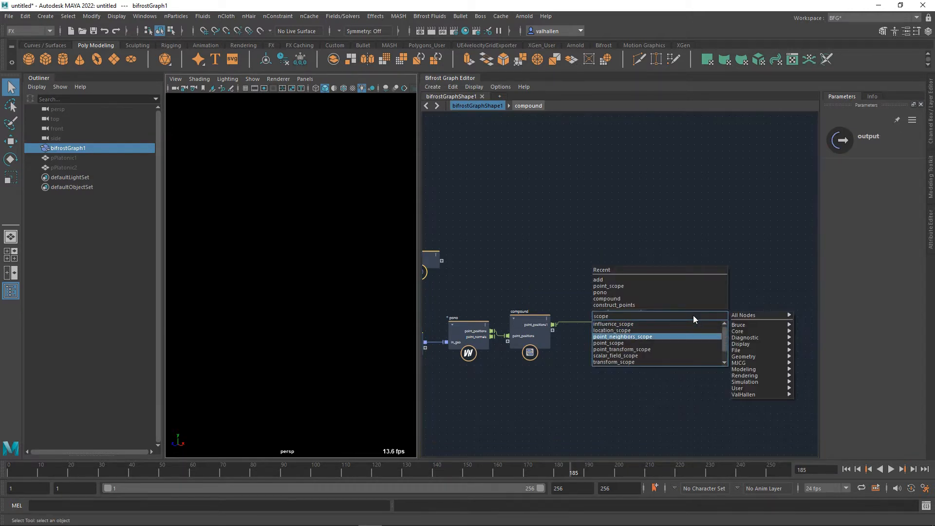
pyautogui.press('Down')
pyautogui.press('Down')
pyautogui.press('Down')
pyautogui.press('Return')
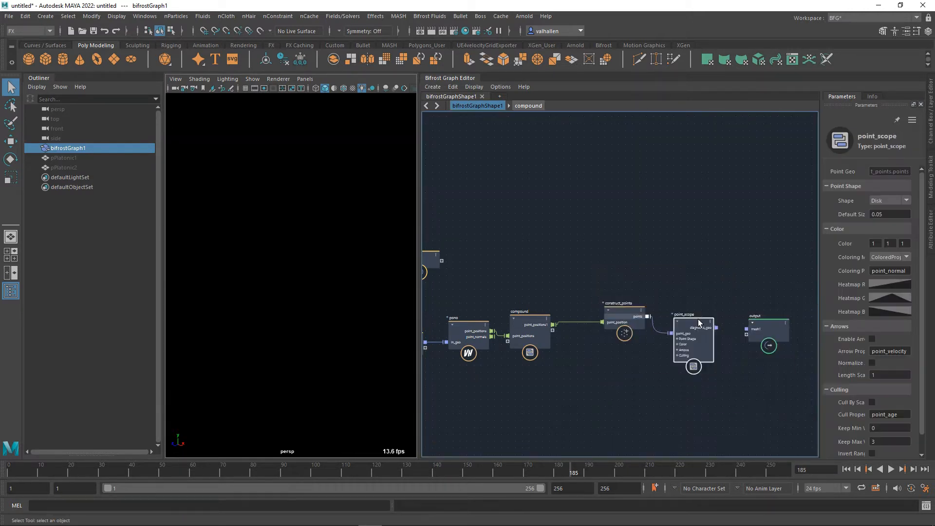
# Step: Set point_scope to the Sphere shape with a default size of 0.1 and the Color coloring mode
pyautogui.click(886, 204)
pyautogui.click(892, 217)
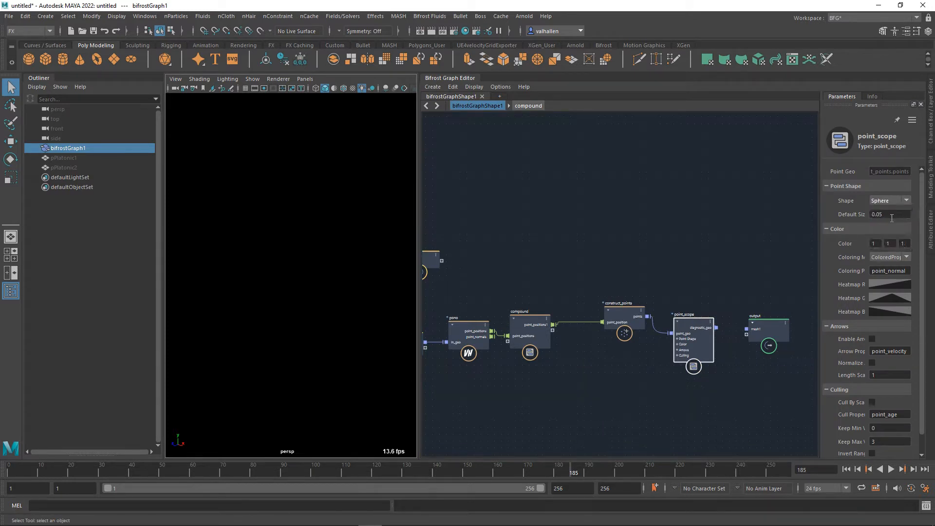
pyautogui.doubleClick(891, 214)
pyautogui.write('0.1')
pyautogui.click(885, 259)
pyautogui.click(885, 267)
# Step: Connect point_scope's diagnostic_geo to a new port on the output node and remove the unused mesh1 port
pyautogui.moveTo(716, 327); pyautogui.dragTo(755, 332)
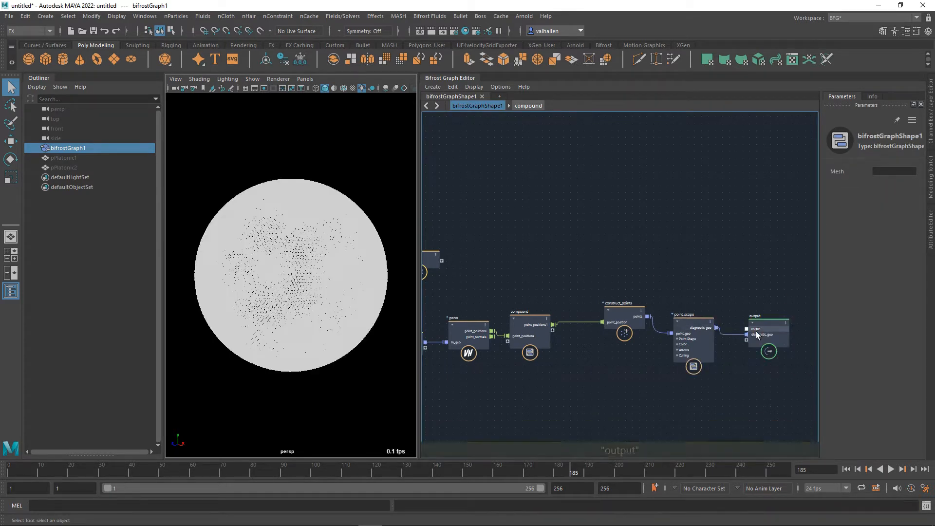
pyautogui.rightClick(755, 331)
pyautogui.click(778, 343)
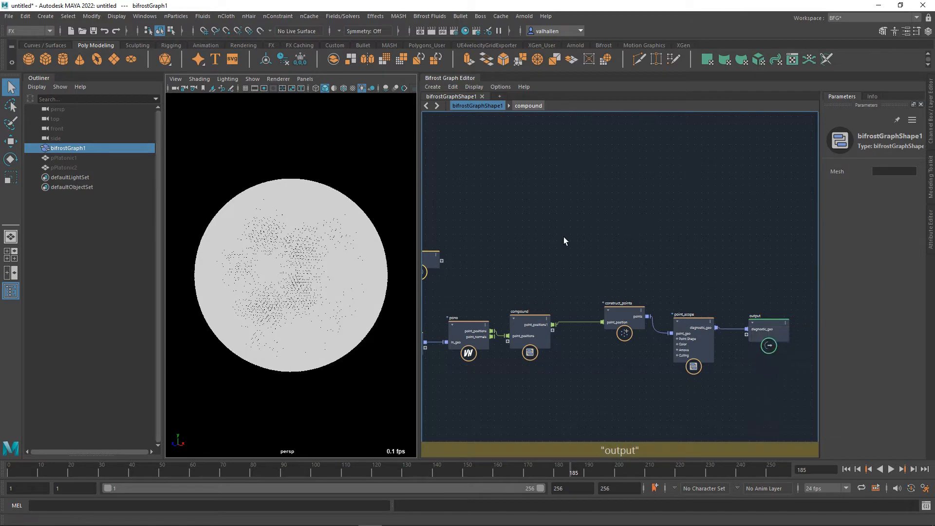
# Step: Set point_scope's default size to 0.06 and inspect the spheres in the viewport
pyautogui.click(698, 327)
pyautogui.moveTo(885, 215); pyautogui.dragTo(864, 215)
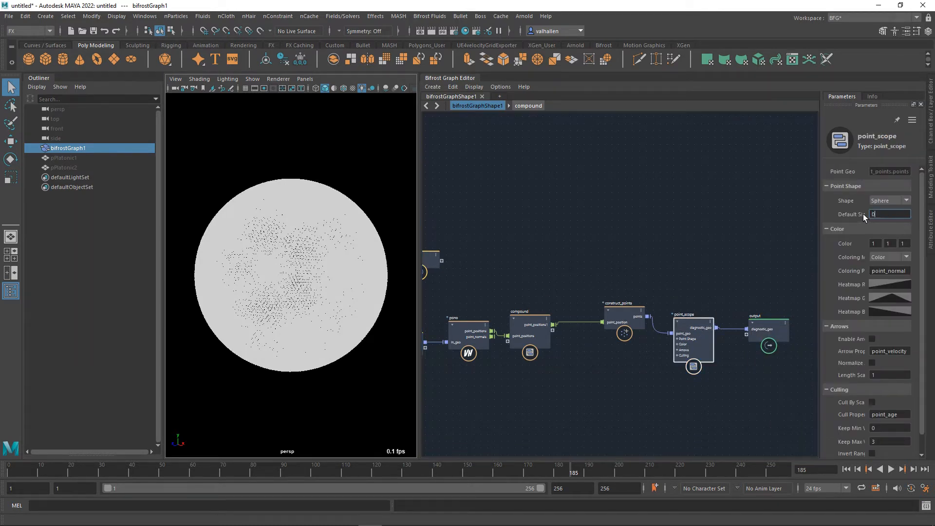
pyautogui.press('Return')
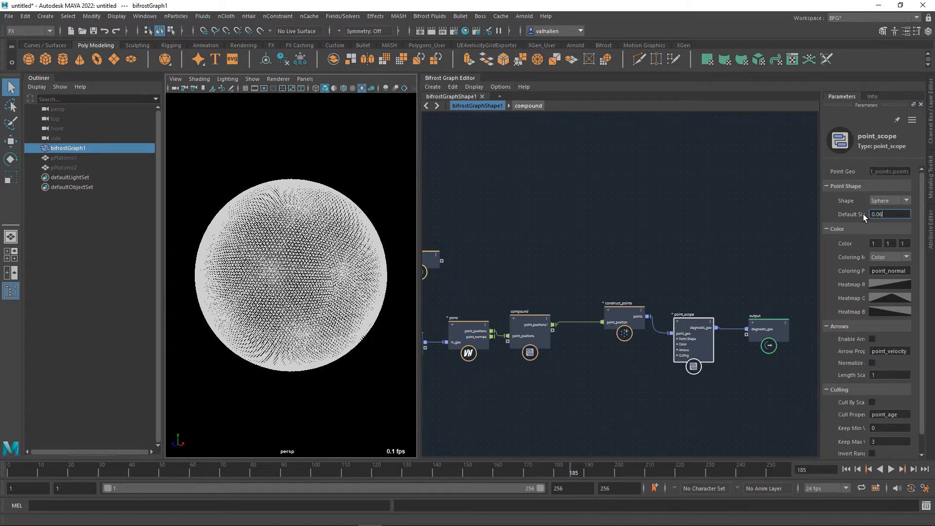
pyautogui.scroll(5, 278, 308)
pyautogui.moveTo(284, 305)
pyautogui.keyDown('alt'); pyautogui.mouseDown()
pyautogui.moveTo(291, 300)
pyautogui.moveTo(292, 310)
pyautogui.moveTo(291, 294)
pyautogui.mouseUp(); pyautogui.keyUp('alt')
pyautogui.scroll(-8, 291, 298)
pyautogui.scroll(5, 293, 298)
pyautogui.scroll(-5, 292, 300)
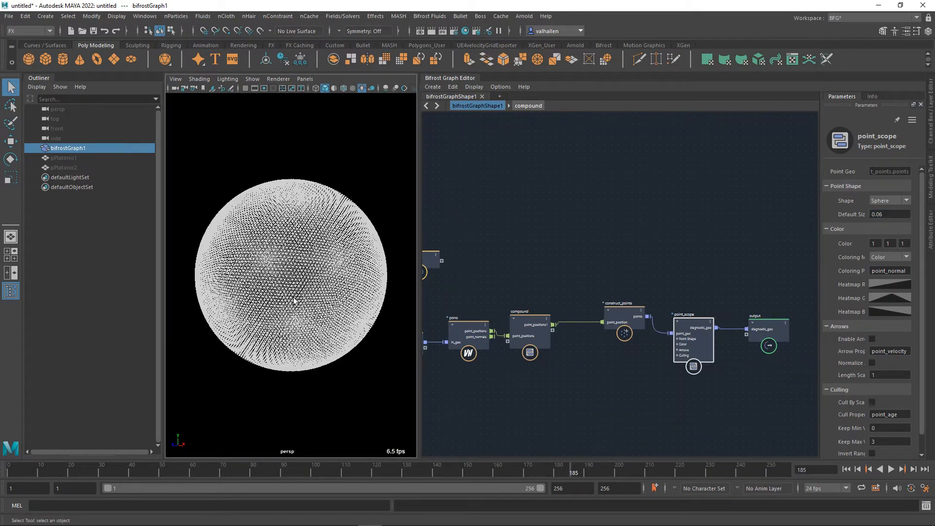
# Step: Rename the compound node to solver
pyautogui.moveTo(546, 387); pyautogui.dragTo(627, 378, button='middle')
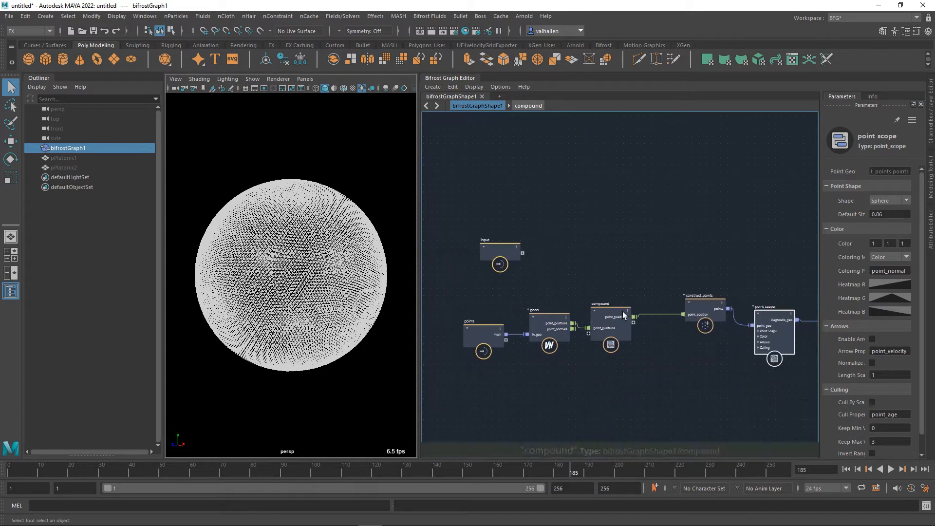
pyautogui.doubleClick(605, 304)
pyautogui.write('sol')
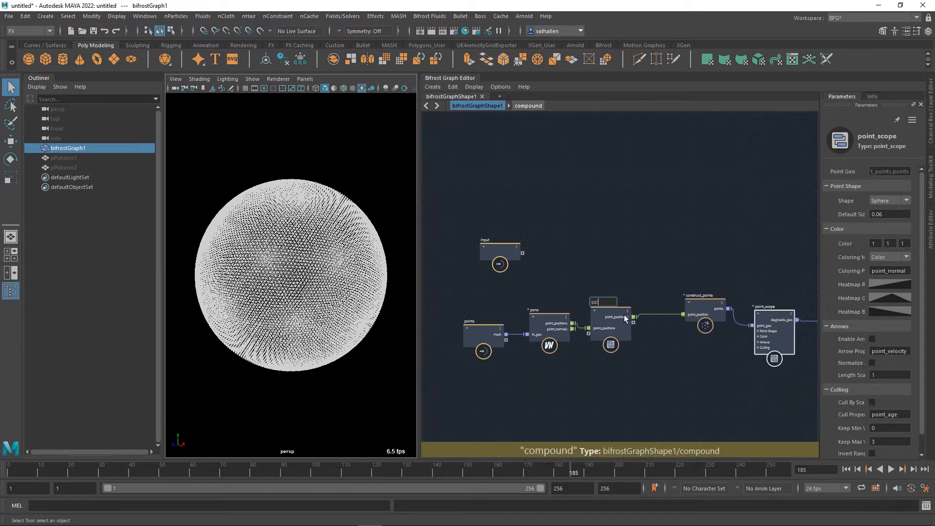
pyautogui.write('ver')
pyautogui.press('Return')
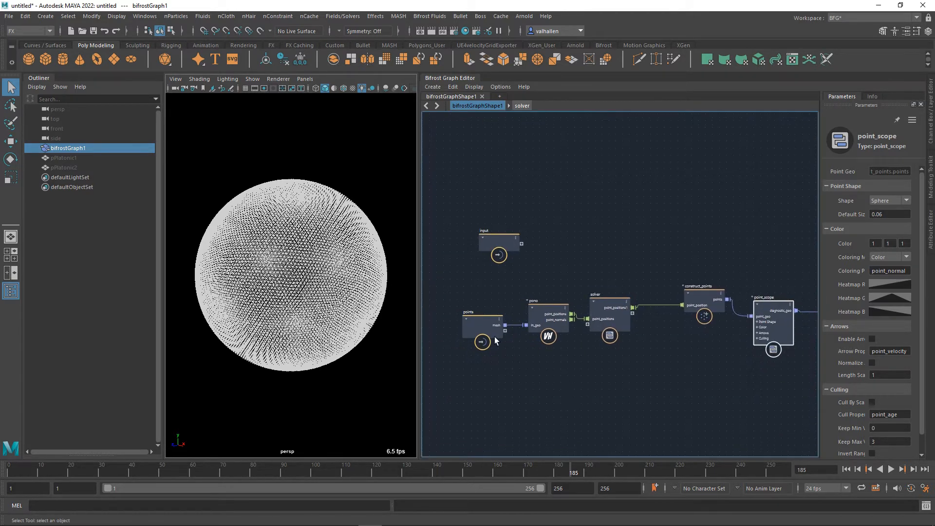
# Step: Rearrange the points, pono, solver, construct_points, point_scope and output nodes into a tidier chain
pyautogui.moveTo(496, 340); pyautogui.dragTo(480, 310)
pyautogui.moveTo(552, 319); pyautogui.dragTo(527, 290)
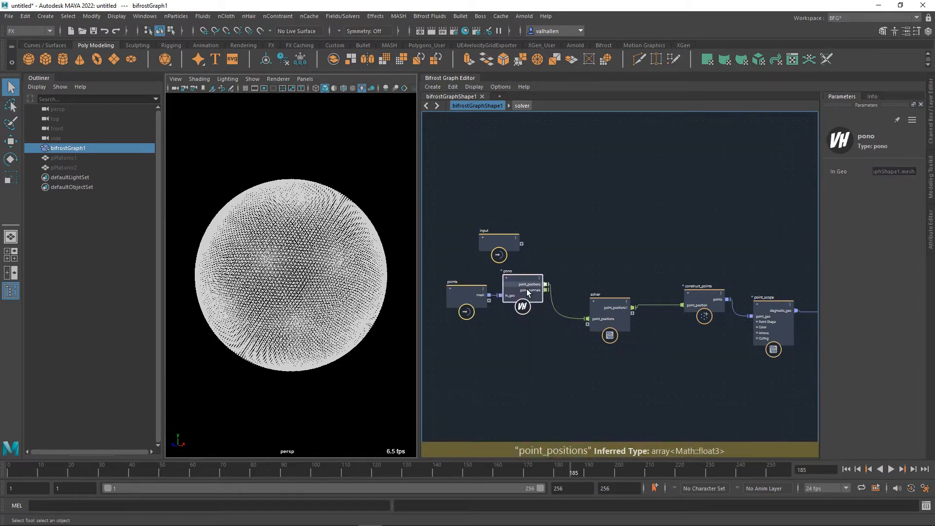
pyautogui.moveTo(609, 302); pyautogui.dragTo(597, 271)
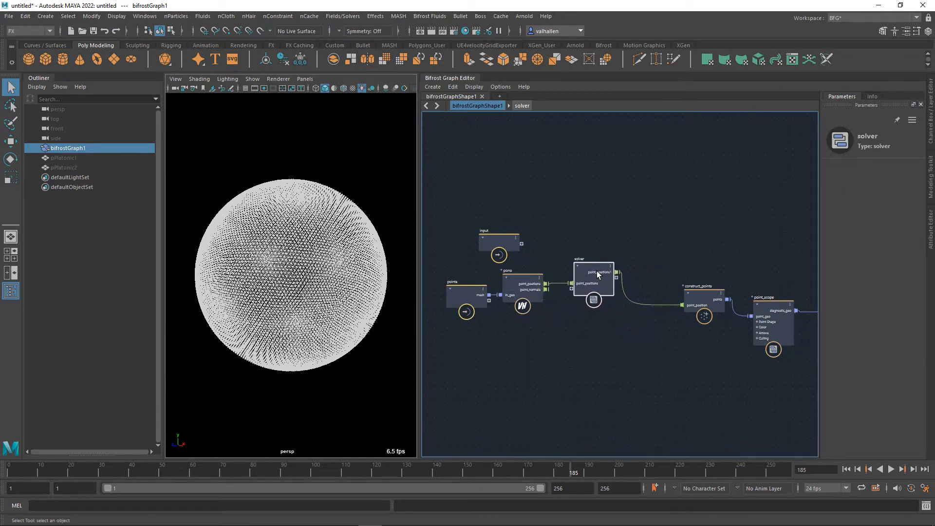
pyautogui.moveTo(691, 296); pyautogui.dragTo(631, 311, button='middle')
pyautogui.moveTo(648, 315); pyautogui.dragTo(652, 308)
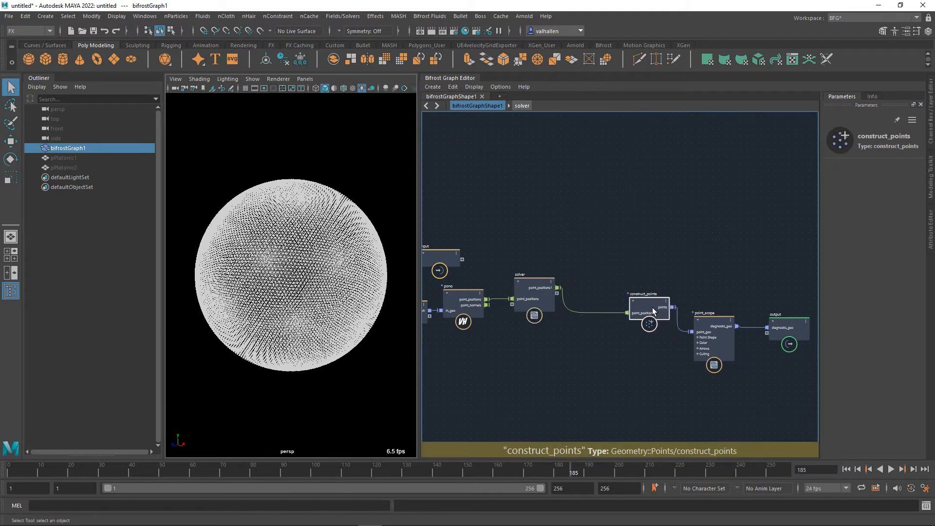
pyautogui.moveTo(713, 336); pyautogui.dragTo(713, 304)
pyautogui.moveTo(786, 325); pyautogui.dragTo(775, 300)
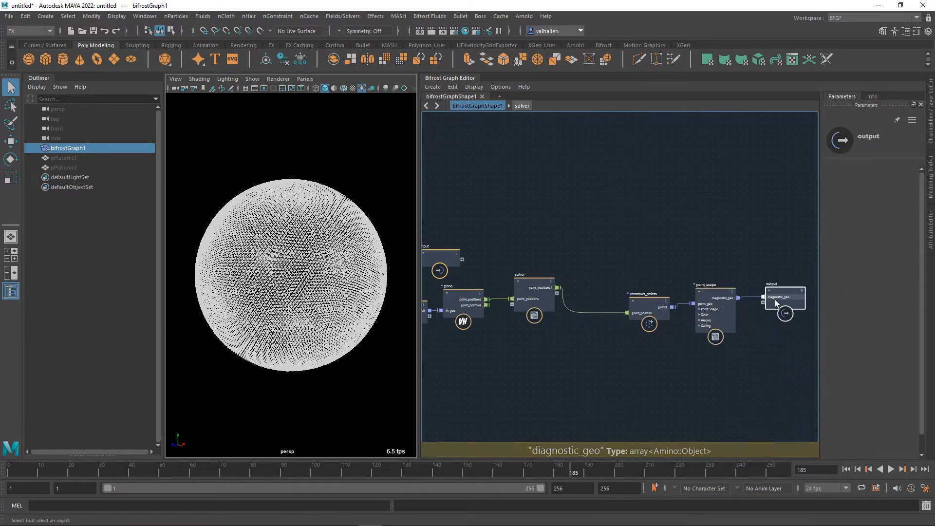
# Step: Open the solver compound and move its input and output nodes farther apart
pyautogui.doubleClick(534, 297)
pyautogui.moveTo(470, 297); pyautogui.dragTo(468, 298)
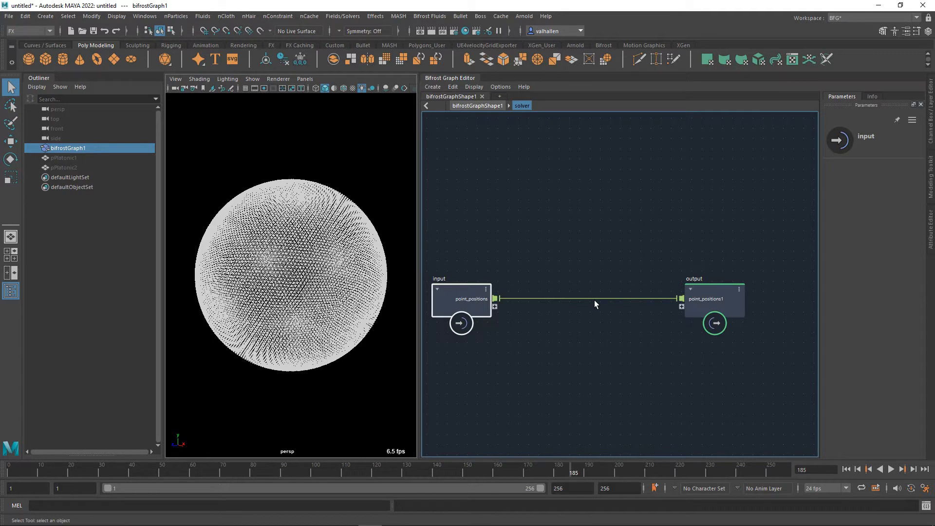
pyautogui.moveTo(727, 296); pyautogui.dragTo(782, 296)
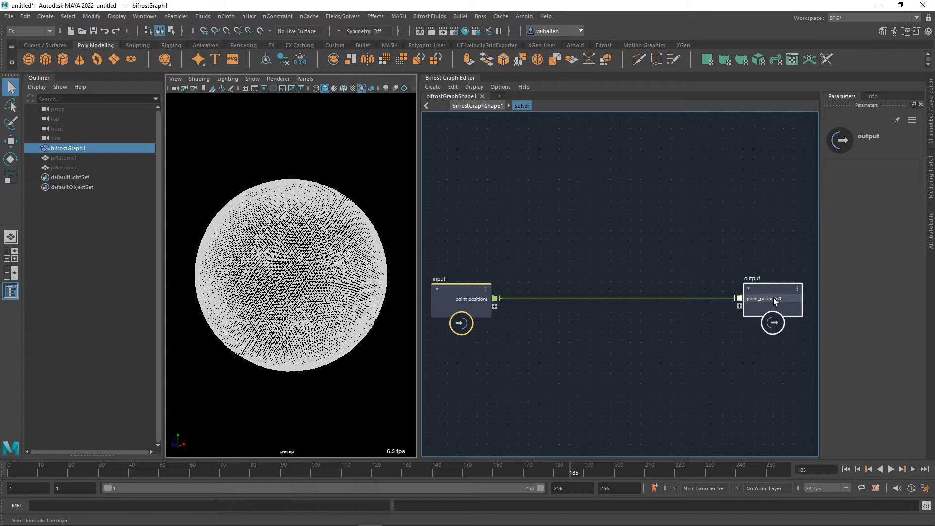
# Step: Add a time node above the solver's input node, line the two up, and return the timeline to frame 1
pyautogui.scroll(-2, 592, 347)
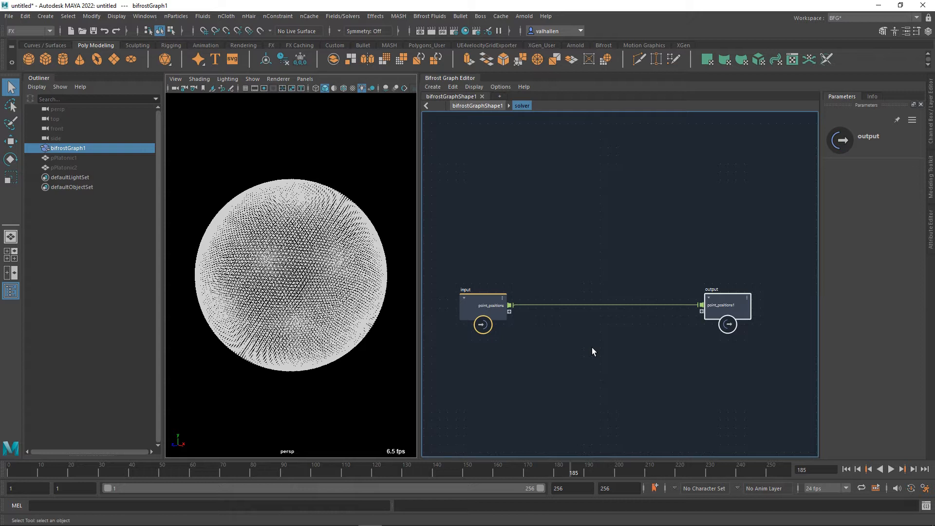
pyautogui.moveTo(591, 347); pyautogui.dragTo(582, 357, button='middle')
pyautogui.press('Tab')
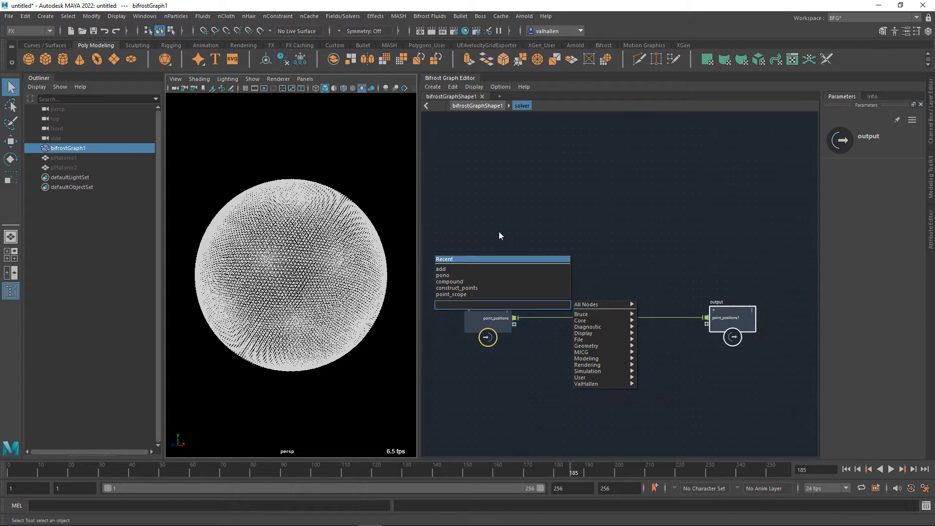
pyautogui.write('time')
pyautogui.press('Return')
pyautogui.moveTo(543, 316); pyautogui.dragTo(468, 216)
pyautogui.moveTo(523, 229); pyautogui.dragTo(539, 237, button='middle')
pyautogui.moveTo(489, 226); pyautogui.dragTo(483, 229)
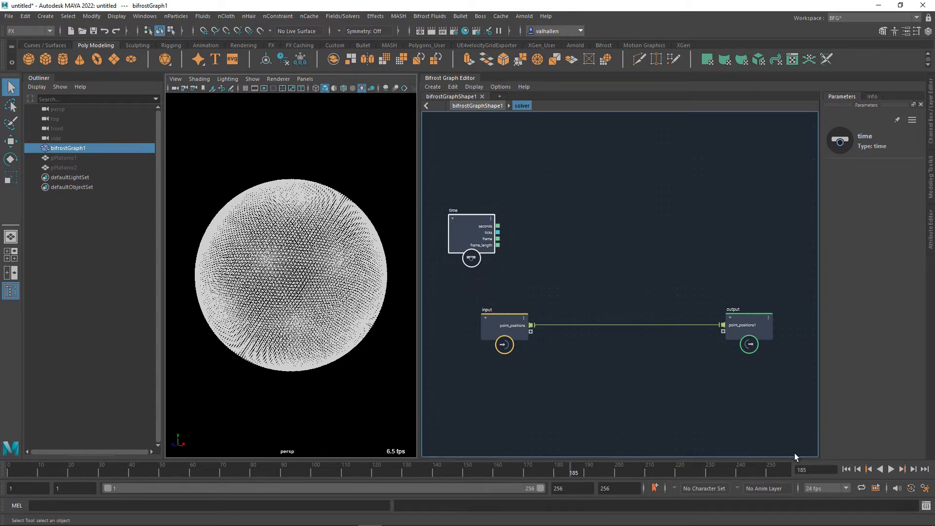
pyautogui.click(847, 471)
pyautogui.moveTo(512, 349); pyautogui.dragTo(480, 342)
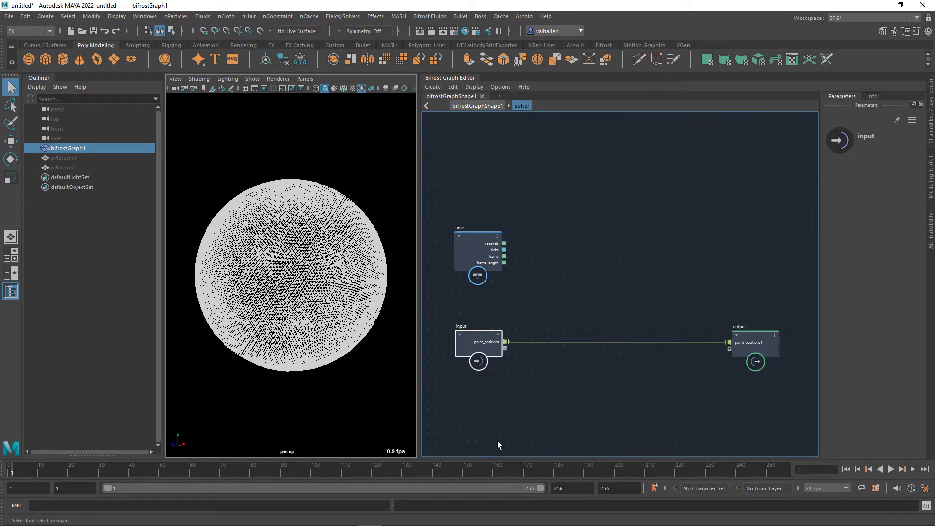
# Step: Add an equal node that compares the time node's frame output with a second value of 1
pyautogui.keyDown('alt'); pyautogui.moveTo(548, 317); pyautogui.dragTo(551, 337, button='middle'); pyautogui.keyUp('alt')
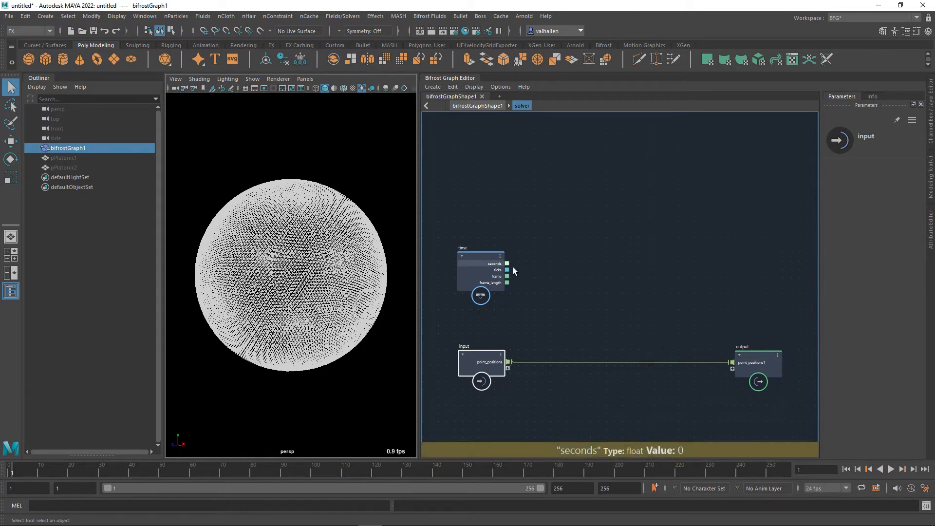
pyautogui.press('Tab')
pyautogui.write('equal')
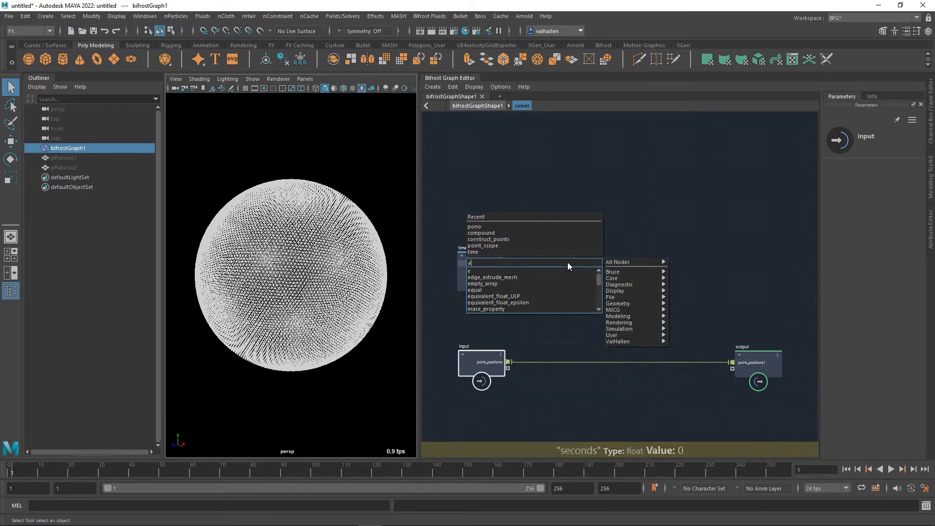
pyautogui.press('Return')
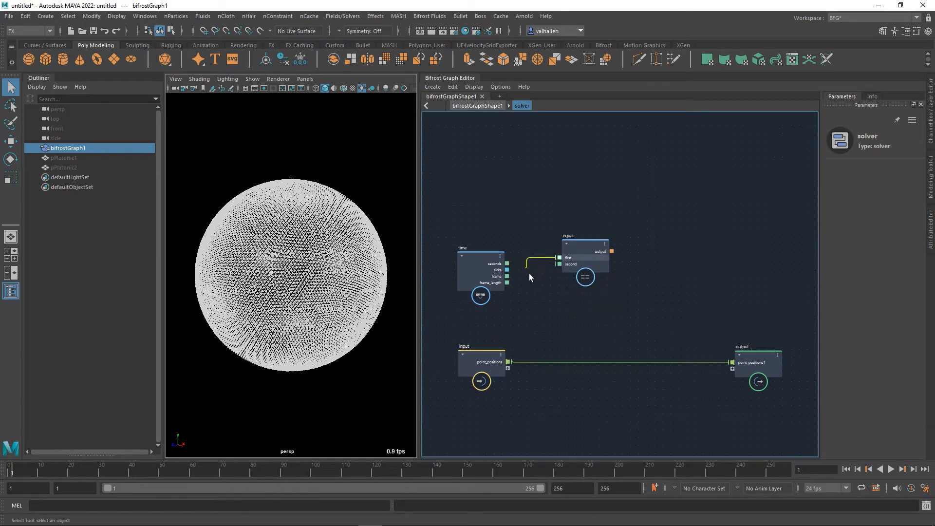
pyautogui.moveTo(507, 276); pyautogui.dragTo(580, 270)
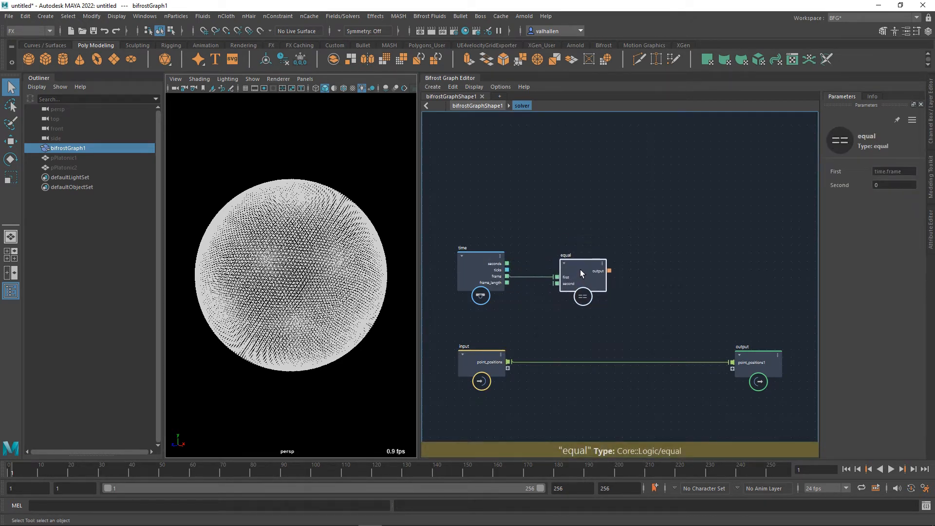
pyautogui.click(883, 186)
pyautogui.write('1')
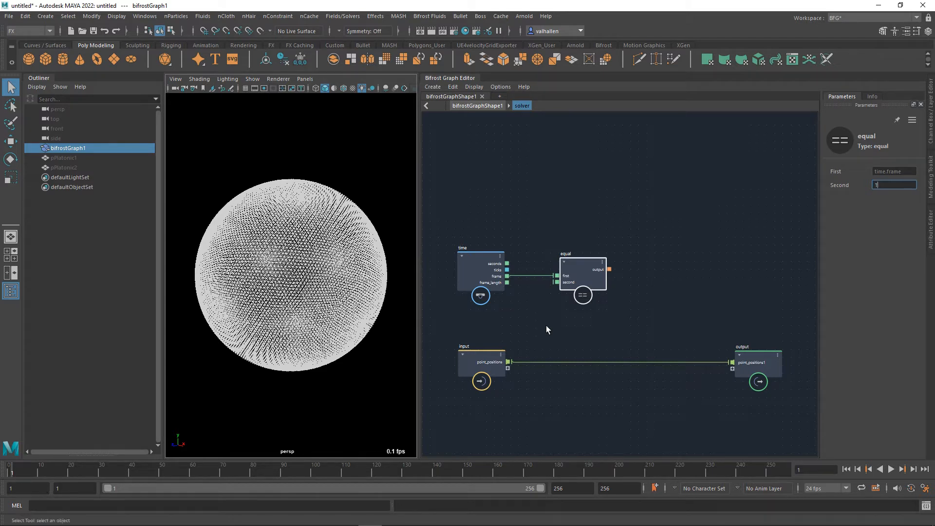
# Step: Add an if node and connect the equal node's output to its condition port
pyautogui.keyDown('alt'); pyautogui.moveTo(587, 314); pyautogui.dragTo(568, 328, button='middle'); pyautogui.keyUp('alt')
pyautogui.keyDown('alt'); pyautogui.moveTo(700, 255); pyautogui.dragTo(672, 271, button='middle'); pyautogui.keyUp('alt')
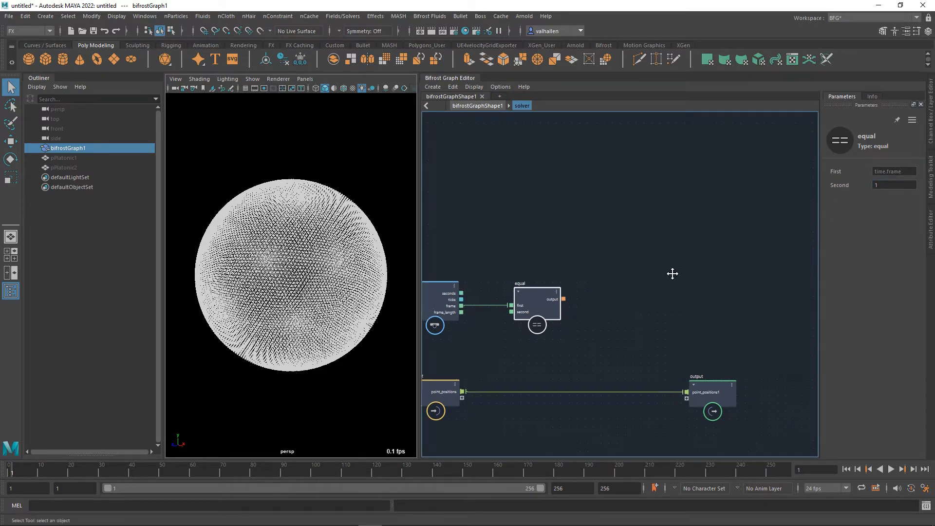
pyautogui.moveTo(564, 303); pyautogui.dragTo(632, 288)
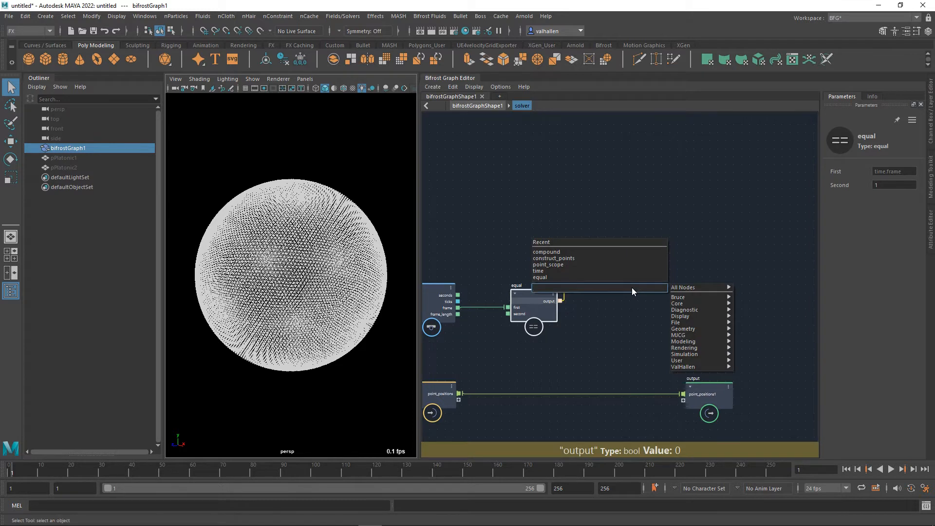
pyautogui.write('if')
pyautogui.press('Return')
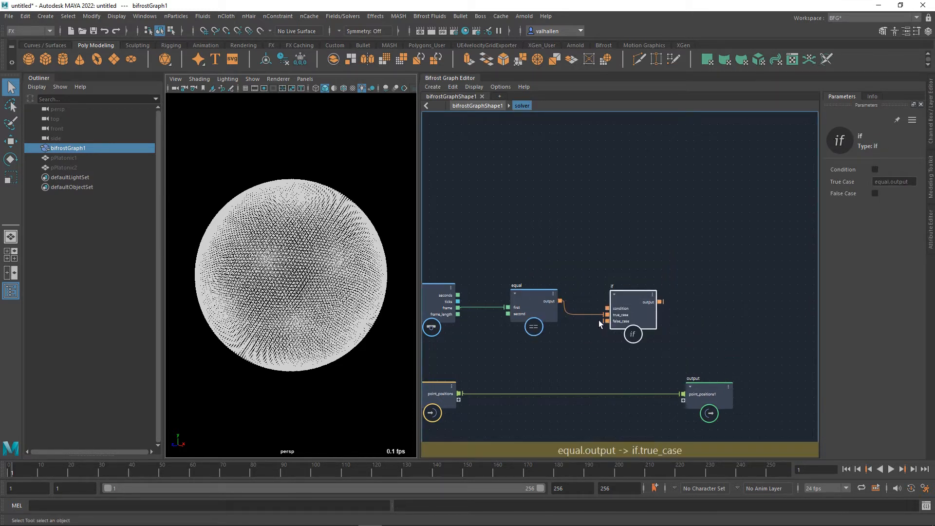
pyautogui.moveTo(601, 318); pyautogui.dragTo(606, 295)
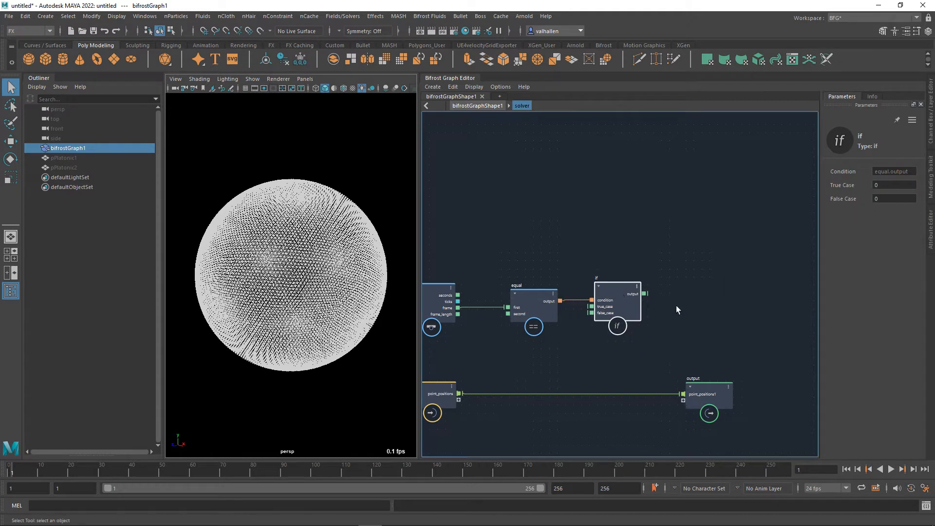
# Step: Route the input's point_positions through the if node's true_case to the output's point_positions1 port, and tidy the node layout
pyautogui.moveTo(468, 379); pyautogui.dragTo(621, 293)
pyautogui.click(557, 276)
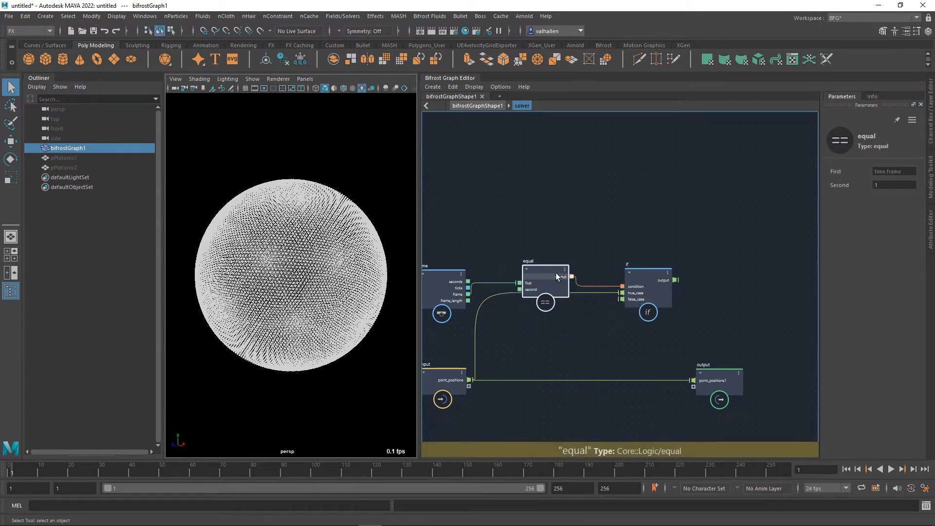
pyautogui.moveTo(557, 276); pyautogui.dragTo(559, 259)
pyautogui.moveTo(443, 289); pyautogui.dragTo(447, 261)
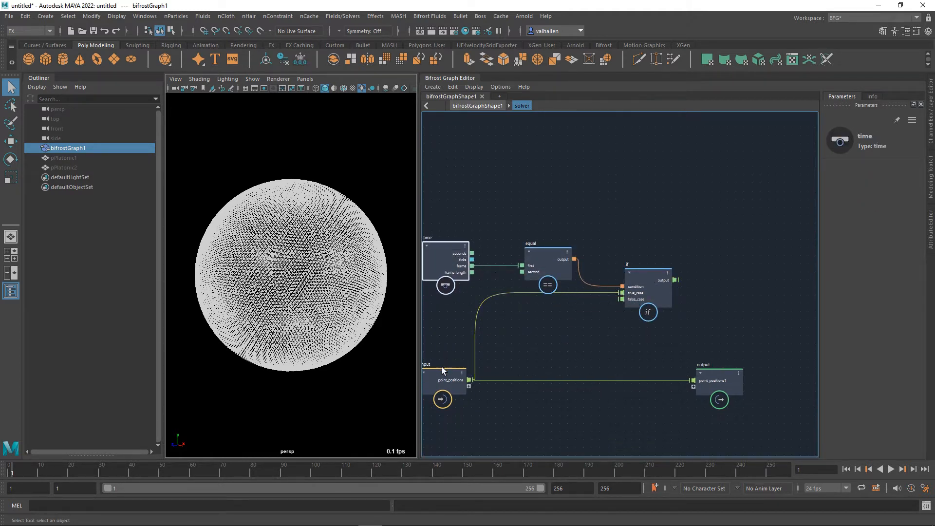
pyautogui.keyDown('alt'); pyautogui.moveTo(622, 330); pyautogui.dragTo(592, 344, button='middle'); pyautogui.keyUp('alt')
pyautogui.moveTo(612, 298); pyautogui.dragTo(585, 302)
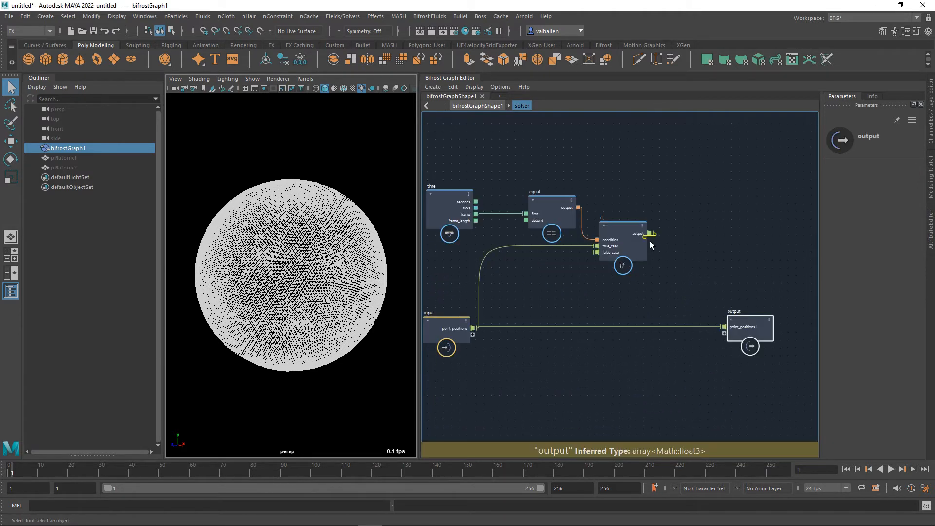
pyautogui.moveTo(649, 234); pyautogui.dragTo(784, 321)
pyautogui.keyDown('alt'); pyautogui.moveTo(581, 334); pyautogui.dragTo(592, 327, button='middle'); pyautogui.keyUp('alt')
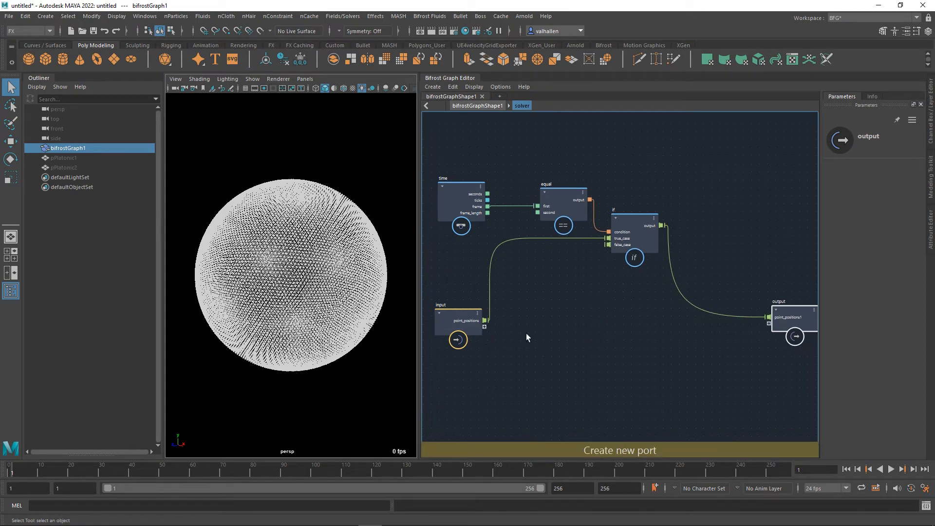
# Step: Back in the parent graph, create a second input port on solver from pono's point_positions and remove that port's connection
pyautogui.press('BackSpace')
pyautogui.keyDown('alt'); pyautogui.moveTo(591, 371); pyautogui.dragTo(592, 364, button='middle'); pyautogui.keyUp('alt')
pyautogui.keyDown('alt'); pyautogui.moveTo(593, 364); pyautogui.dragTo(623, 353, button='right'); pyautogui.keyUp('alt')
pyautogui.keyDown('alt'); pyautogui.moveTo(624, 354); pyautogui.dragTo(608, 367, button='middle'); pyautogui.keyUp('alt')
pyautogui.moveTo(536, 342); pyautogui.dragTo(599, 339)
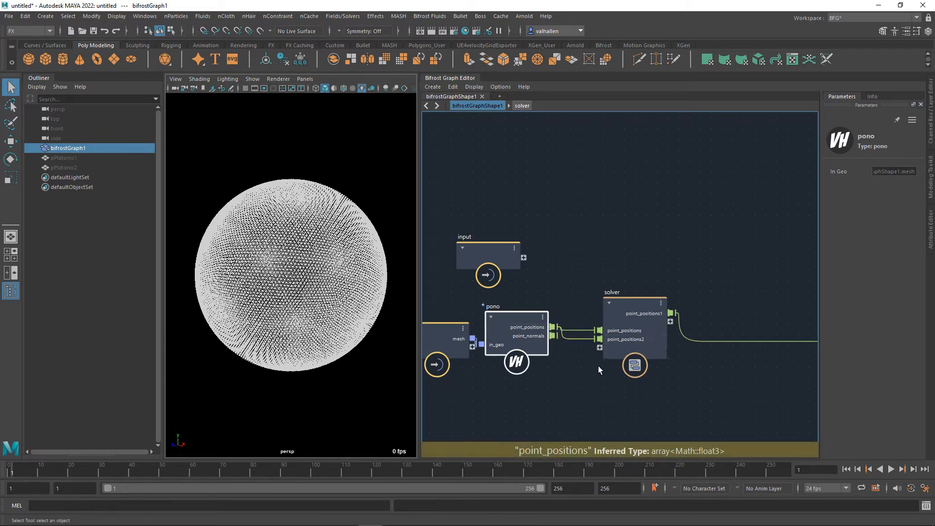
pyautogui.moveTo(586, 349); pyautogui.dragTo(592, 360)
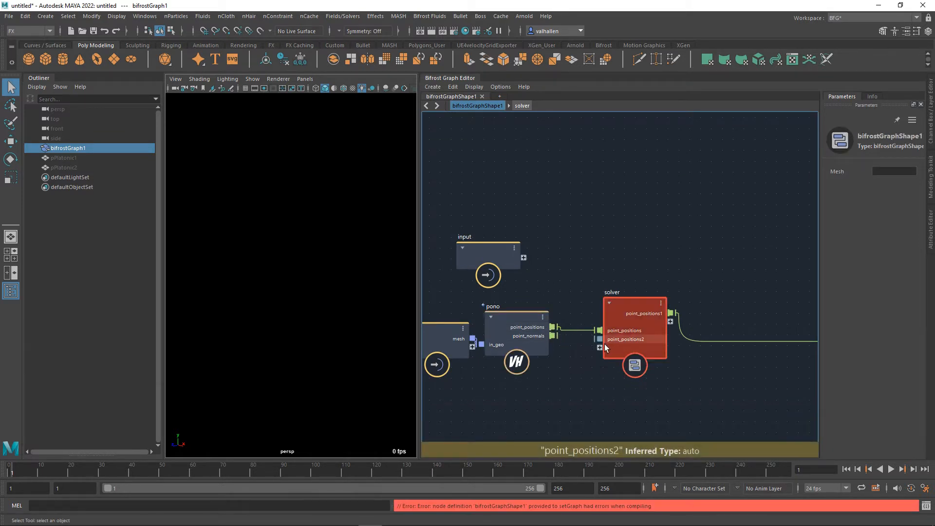
# Step: Set the type of solver's point_positions2 port to an array of three-component floating point vectors
pyautogui.rightClick(599, 339)
pyautogui.click(642, 431)
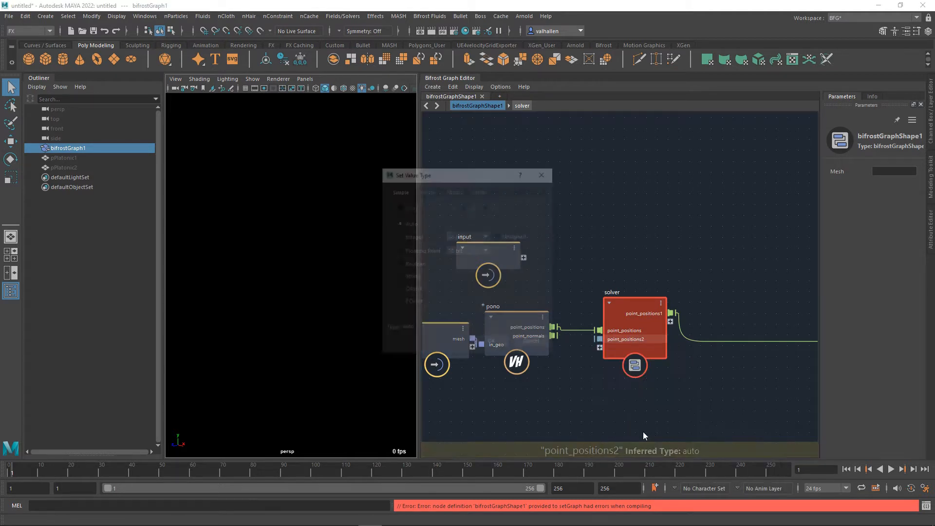
pyautogui.click(427, 190)
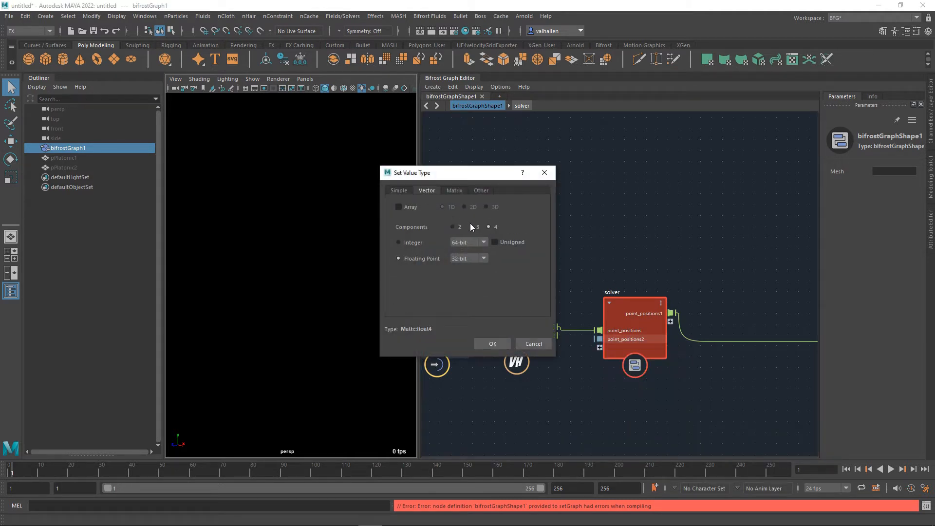
pyautogui.click(409, 207)
pyautogui.click(498, 344)
# Step: Inside the solver, create a second output port from the input's point_positions2 and remove its connection
pyautogui.keyDown('alt'); pyautogui.moveTo(691, 371); pyautogui.dragTo(668, 372, button='middle'); pyautogui.keyUp('alt')
pyautogui.scroll(1, 667, 369)
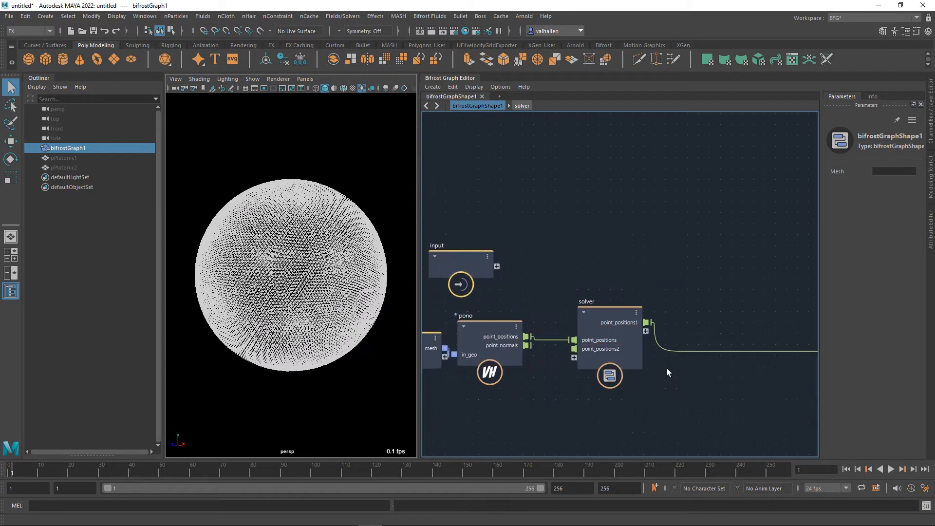
pyautogui.click(614, 314)
pyautogui.doubleClick(614, 314)
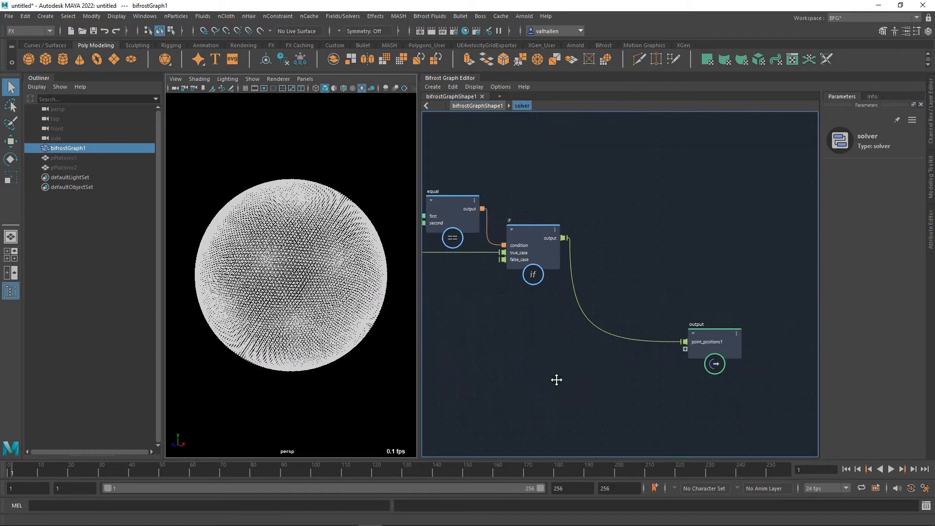
pyautogui.moveTo(734, 321); pyautogui.dragTo(759, 262)
pyautogui.keyDown('alt'); pyautogui.moveTo(503, 349); pyautogui.dragTo(654, 359, button='middle'); pyautogui.keyUp('alt')
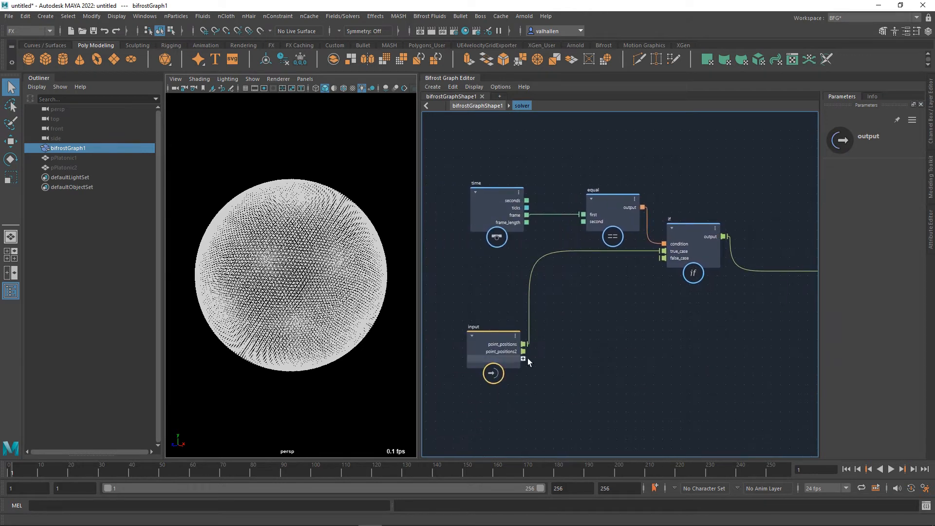
pyautogui.moveTo(524, 352); pyautogui.dragTo(579, 363)
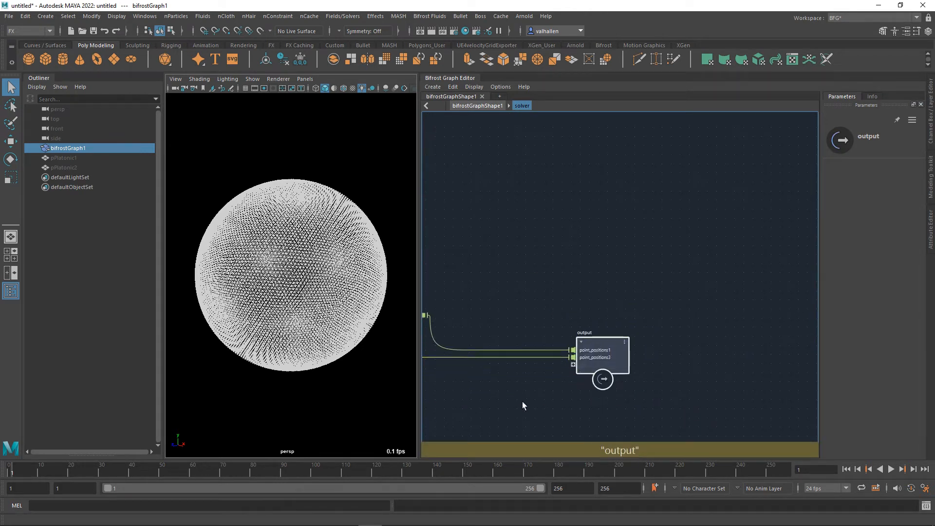
pyautogui.keyDown('alt'); pyautogui.moveTo(518, 383); pyautogui.dragTo(621, 355, button='middle'); pyautogui.keyUp('alt')
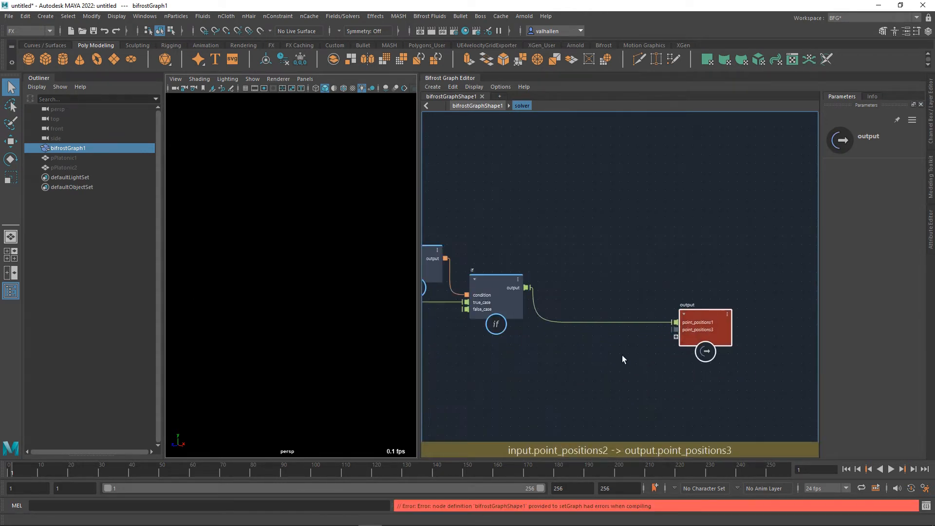
# Step: Give the output node's point_positions3 port the same vector array type as point_positions2
pyautogui.rightClick(677, 329)
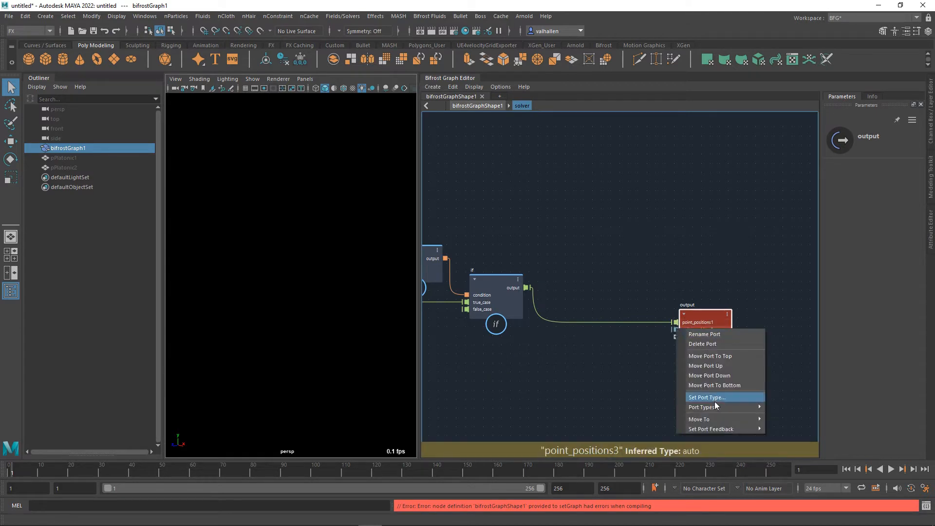
pyautogui.moveTo(743, 407)
pyautogui.click(798, 423)
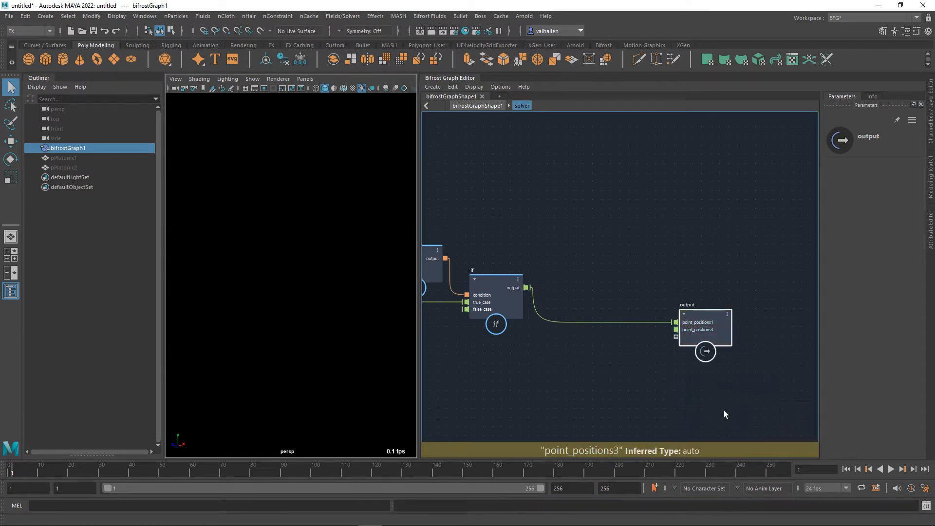
# Step: Reposition the solver's input and output nodes to leave free space below the if node
pyautogui.keyDown('alt'); pyautogui.moveTo(500, 356); pyautogui.dragTo(722, 340, button='middle'); pyautogui.keyUp('alt')
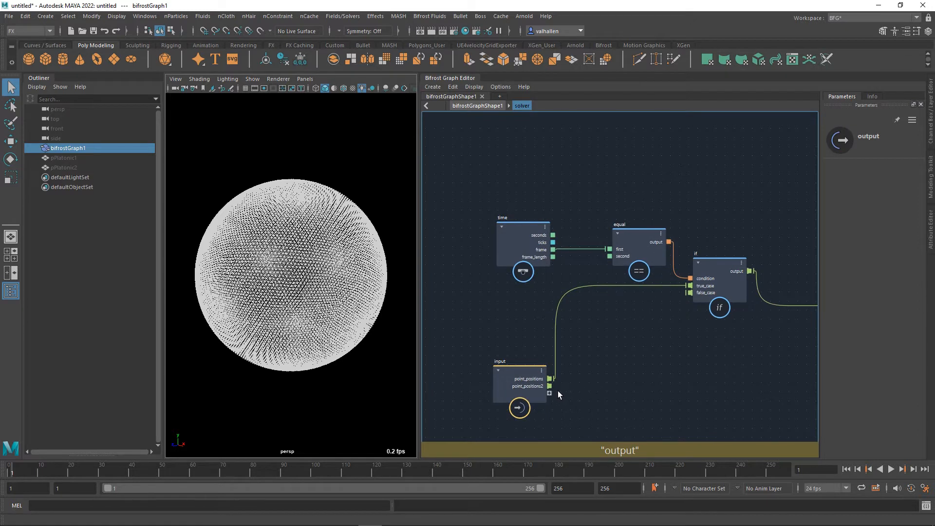
pyautogui.keyDown('alt'); pyautogui.moveTo(616, 379); pyautogui.dragTo(600, 361, button='middle'); pyautogui.keyUp('alt')
pyautogui.click(487, 334)
pyautogui.moveTo(487, 334); pyautogui.dragTo(475, 321)
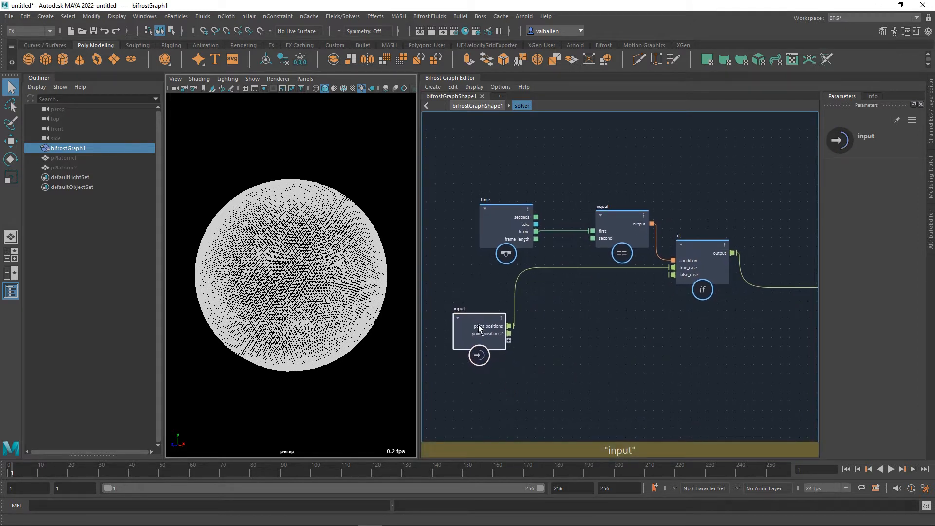
pyautogui.keyDown('alt'); pyautogui.moveTo(697, 337); pyautogui.dragTo(523, 363, button='middle'); pyautogui.keyUp('alt')
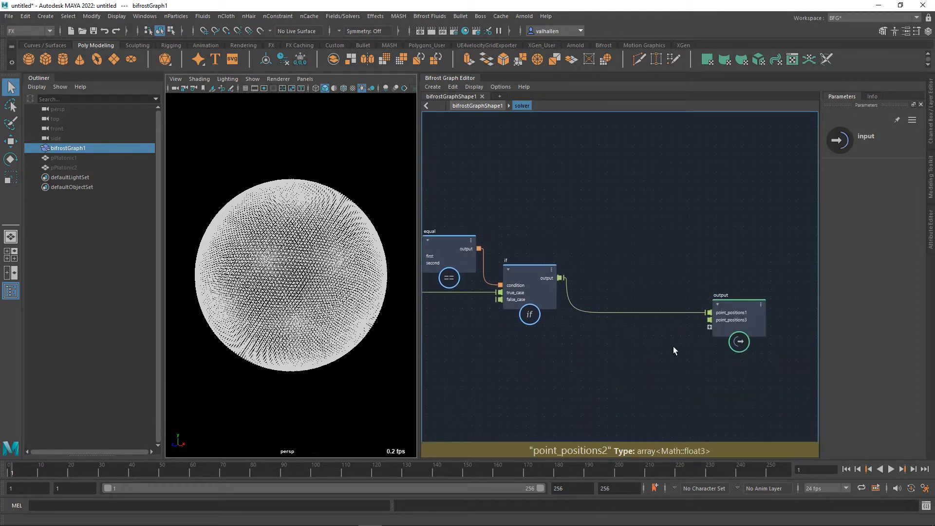
pyautogui.moveTo(734, 310); pyautogui.dragTo(741, 343)
pyautogui.keyDown('alt'); pyautogui.moveTo(490, 379); pyautogui.dragTo(591, 364, button='middle'); pyautogui.keyUp('alt')
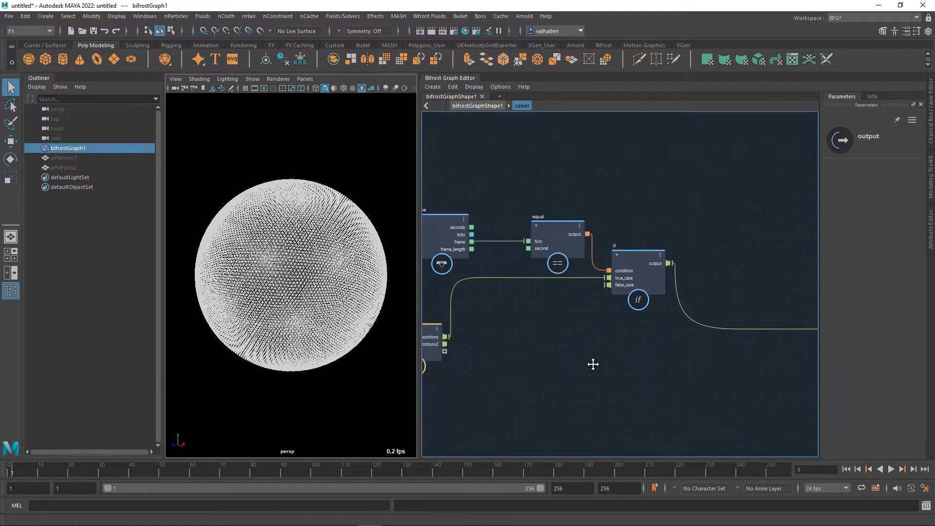
pyautogui.scroll(-2, 589, 361)
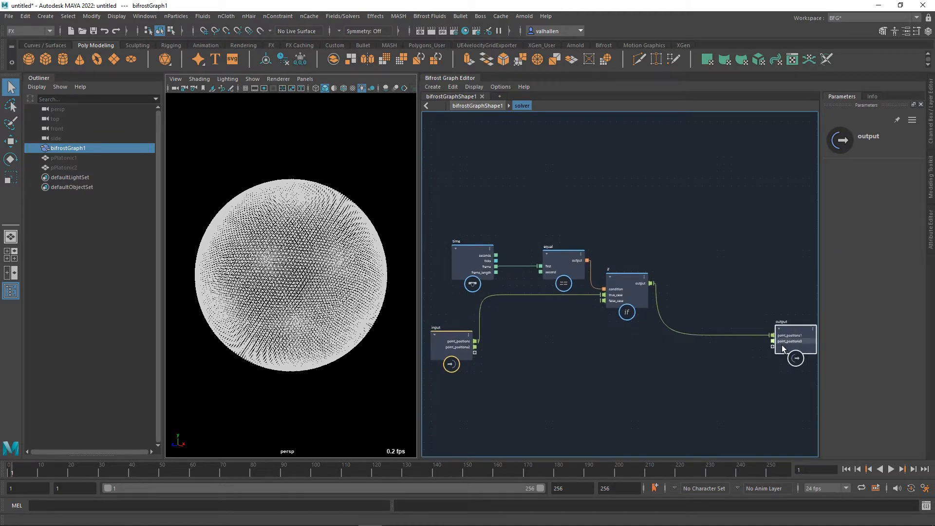
# Step: Rename the input node's point_positions2 port to input_P
pyautogui.rightClick(477, 347)
pyautogui.click(487, 355)
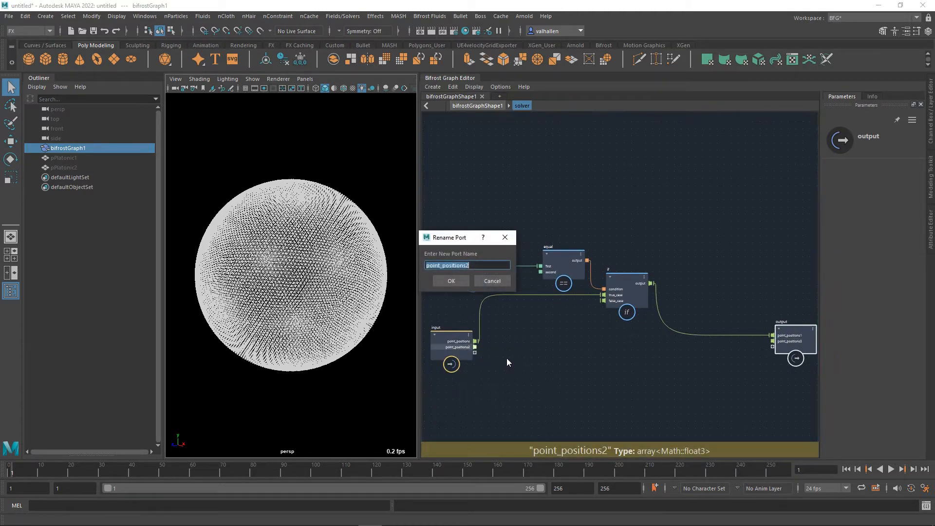
pyautogui.write('input_P')
pyautogui.press('Return')
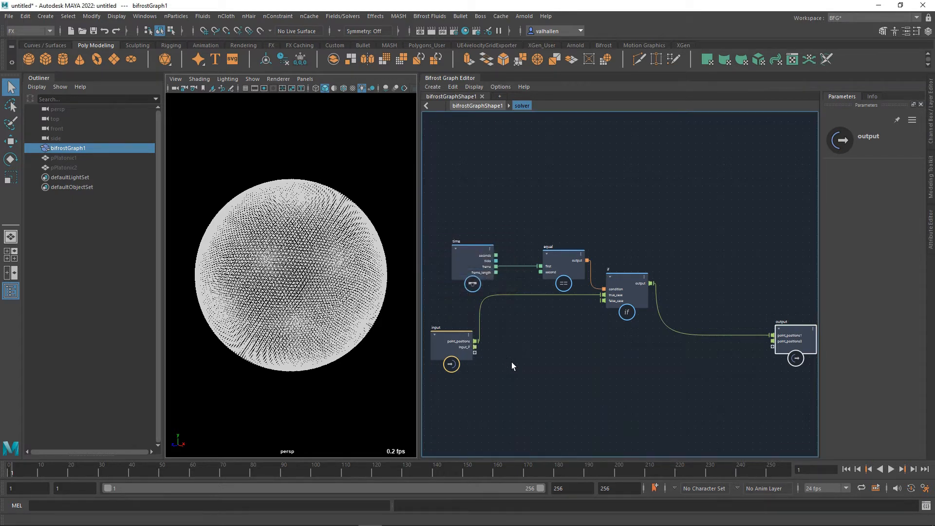
# Step: Rename the output node's point_positions2 port to output_P
pyautogui.keyDown('alt'); pyautogui.moveTo(778, 357); pyautogui.dragTo(630, 361, button='middle'); pyautogui.keyUp('alt')
pyautogui.rightClick(628, 346)
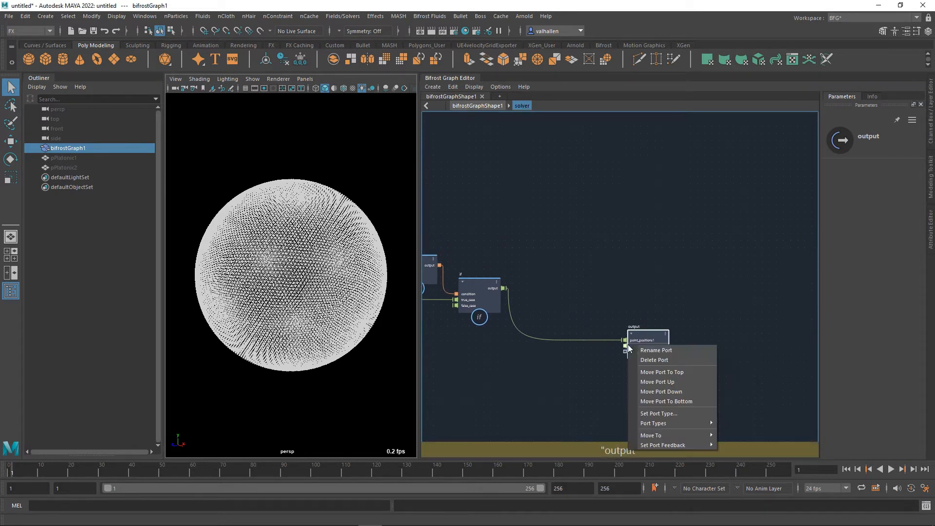
pyautogui.click(652, 351)
pyautogui.write('inp')
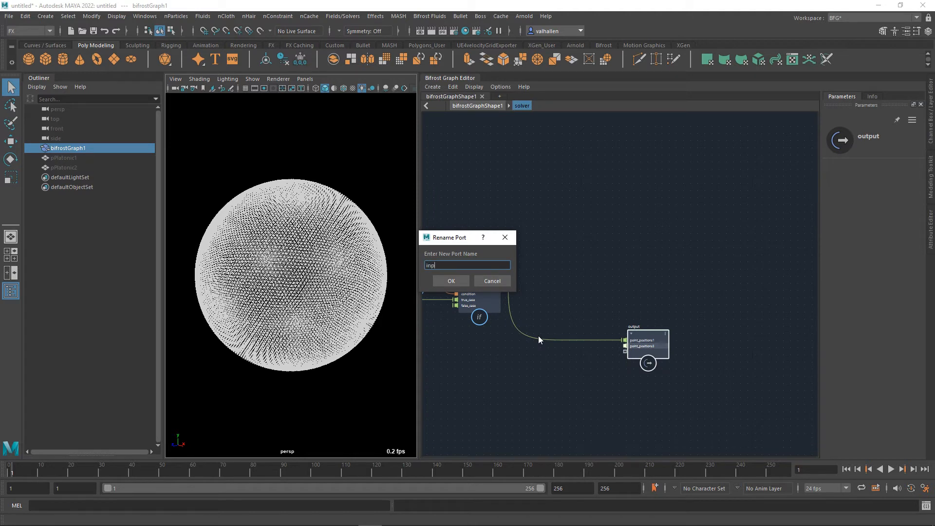
pyautogui.press('BackSpace')
pyautogui.press('BackSpace')
pyautogui.write('output_P')
pyautogui.press('Return')
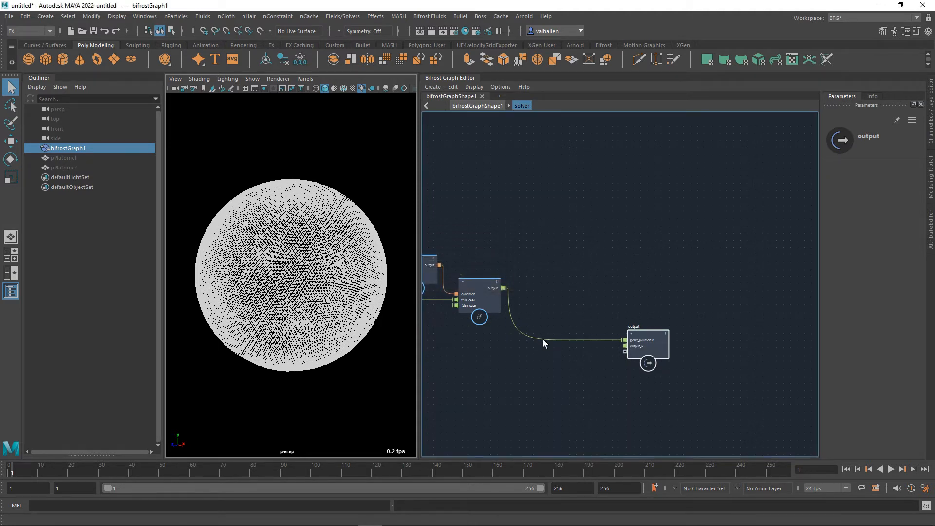
pyautogui.keyDown('alt'); pyautogui.moveTo(592, 367); pyautogui.dragTo(604, 364, button='middle'); pyautogui.keyUp('alt')
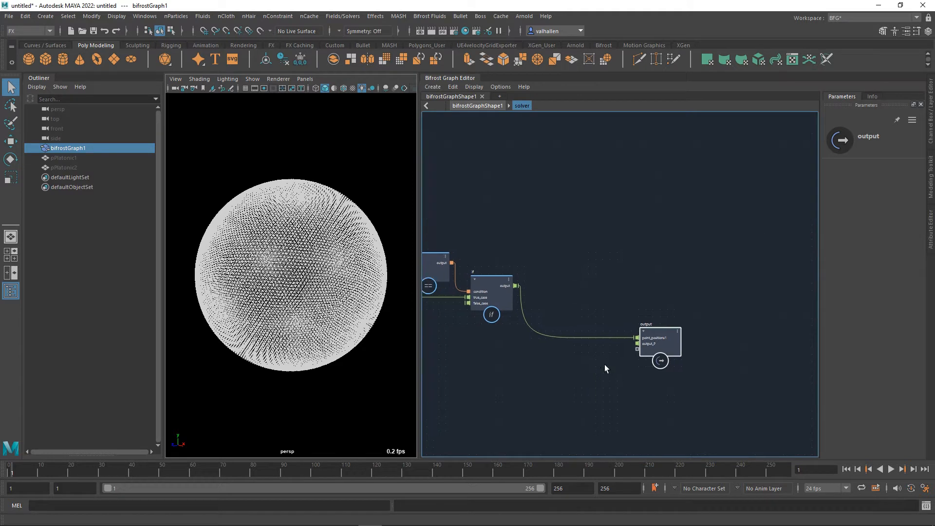
pyautogui.scroll(1, 652, 348)
pyautogui.rightClick(649, 338)
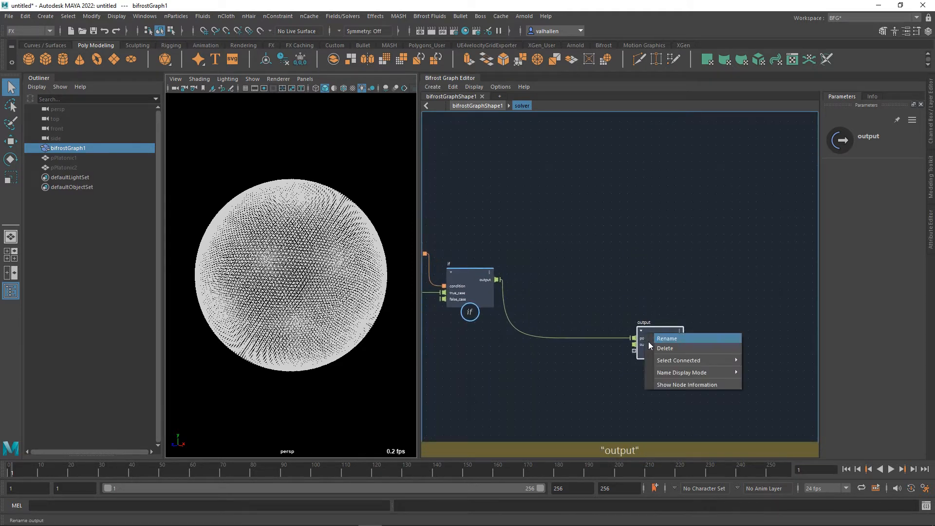
pyautogui.click(658, 348)
pyautogui.hotkey('ctrl', 'z')
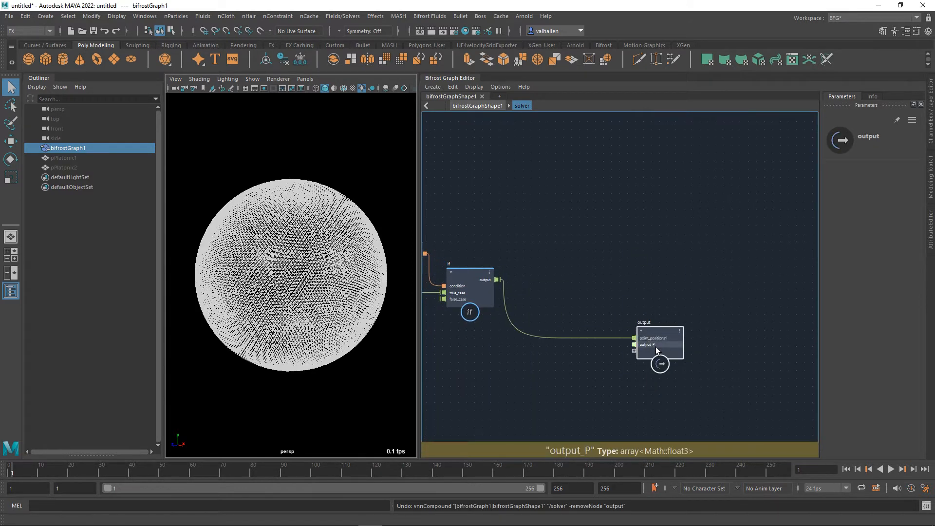
# Step: Delete the output node's point_positions1 port and set the port feedback of output_P to input_P
pyautogui.rightClick(657, 340)
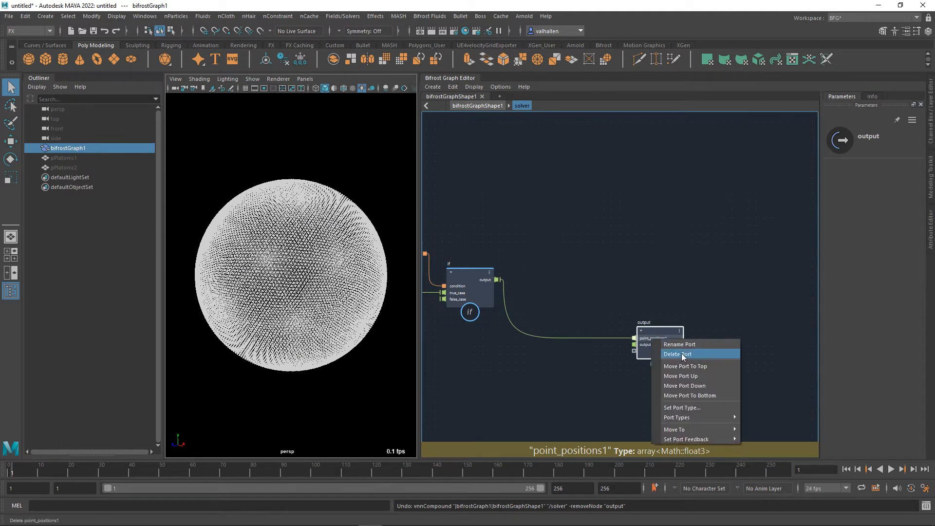
pyautogui.click(682, 352)
pyautogui.rightClick(651, 341)
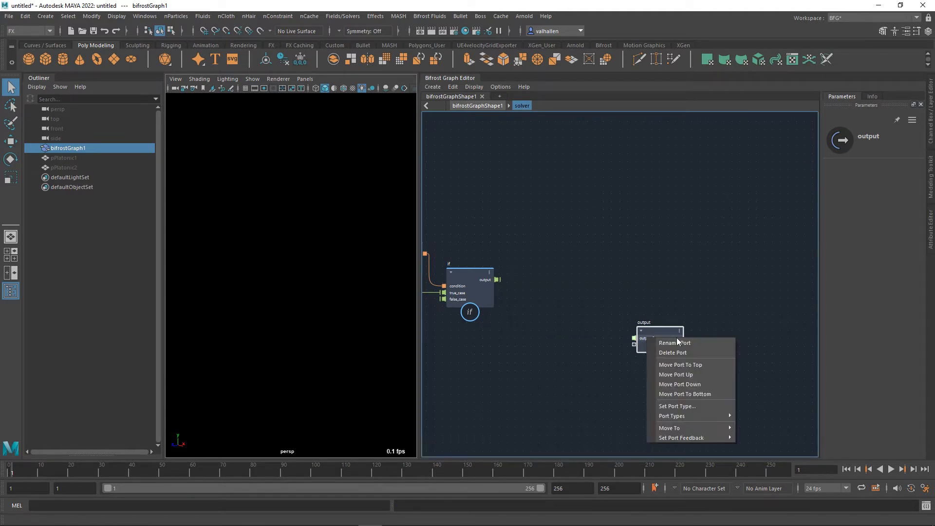
pyautogui.moveTo(709, 438)
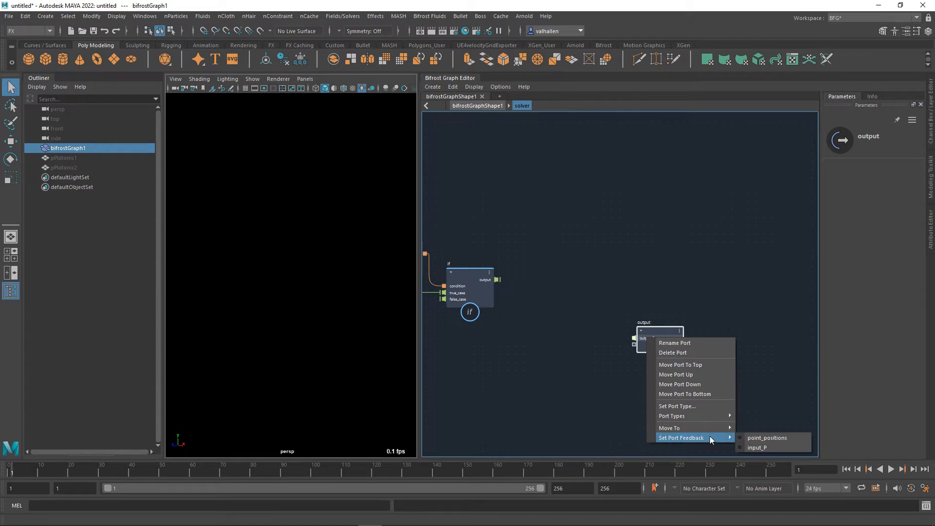
pyautogui.click(757, 447)
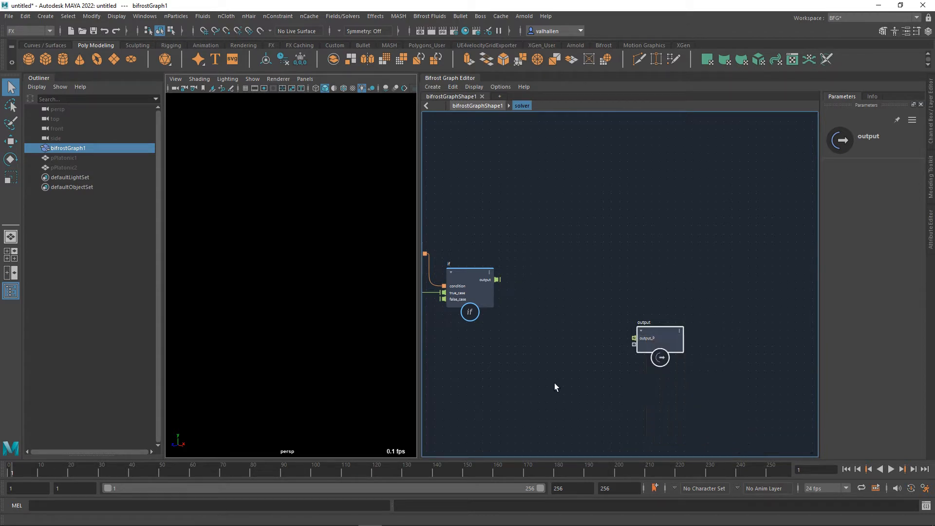
# Step: Connect the if node's output to output_P and the input node's input_P to the if node's false_case
pyautogui.moveTo(554, 383)
pyautogui.mouseDown(button='middle')
pyautogui.moveTo(597, 375)
pyautogui.moveTo(568, 381)
pyautogui.mouseUp(button='middle')
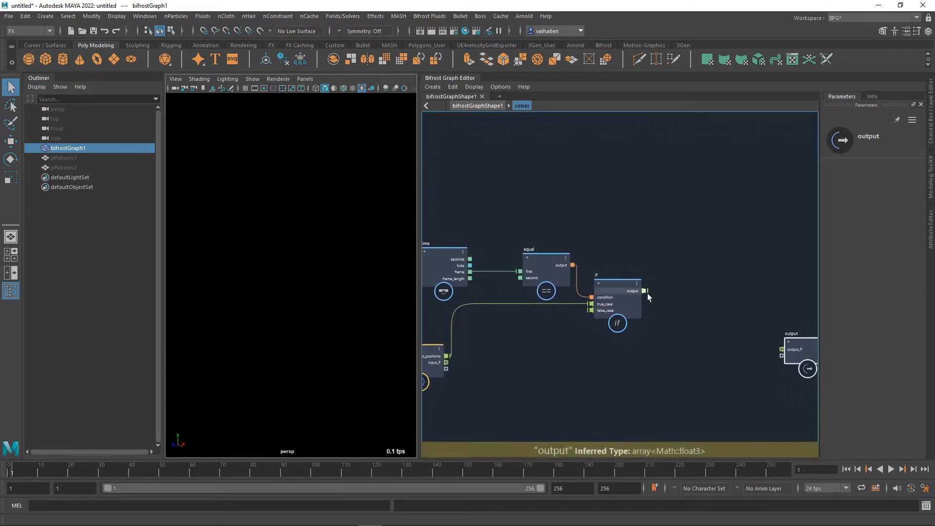
pyautogui.moveTo(647, 293); pyautogui.dragTo(781, 349)
pyautogui.moveTo(684, 382); pyautogui.dragTo(641, 375, button='middle')
pyautogui.moveTo(445, 334); pyautogui.dragTo(442, 326)
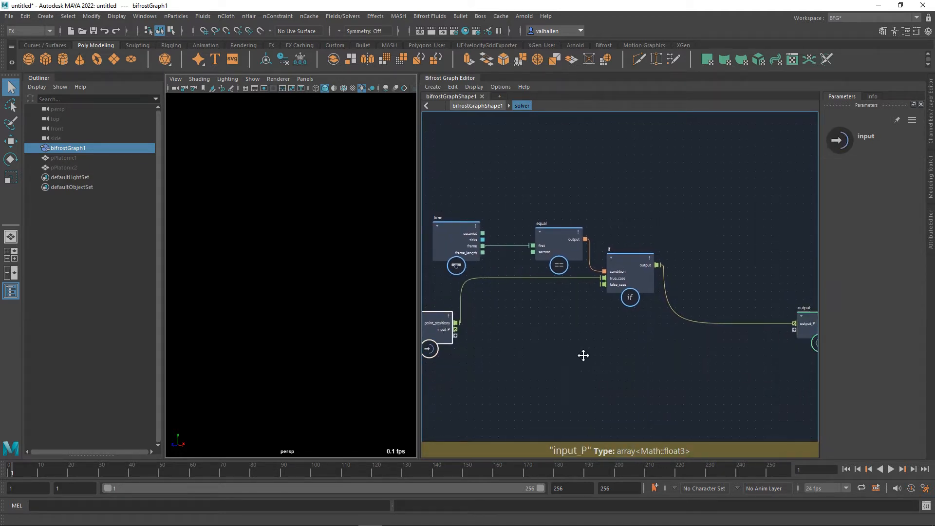
pyautogui.moveTo(583, 355); pyautogui.dragTo(585, 361, button='middle')
pyautogui.moveTo(459, 335); pyautogui.dragTo(613, 294)
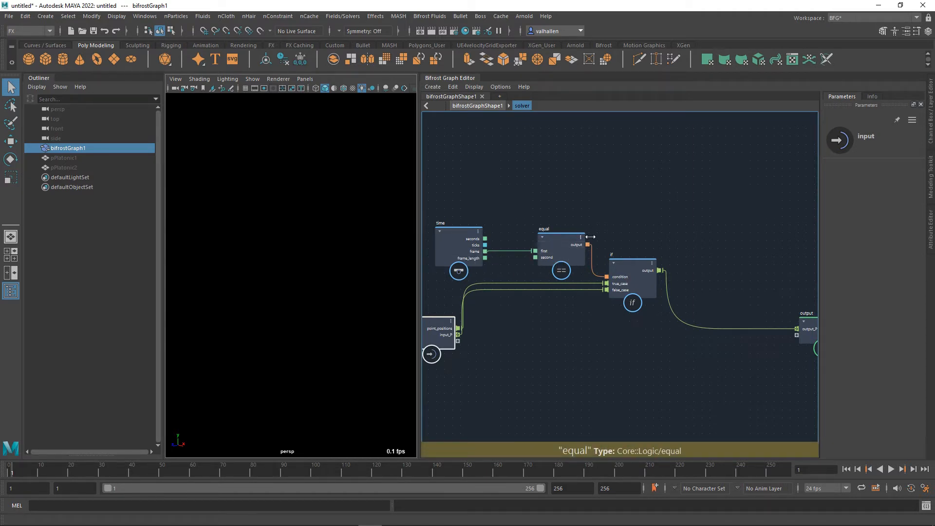
# Step: Check the equal node's parameters and the port feedback setting of output_P
pyautogui.click(559, 242)
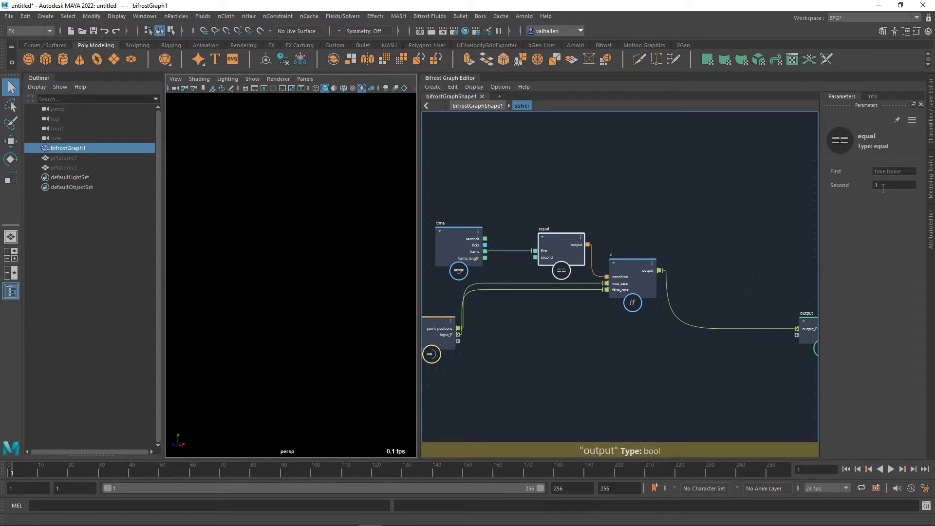
pyautogui.keyDown('alt'); pyautogui.moveTo(644, 345); pyautogui.dragTo(635, 341, button='middle'); pyautogui.keyUp('alt')
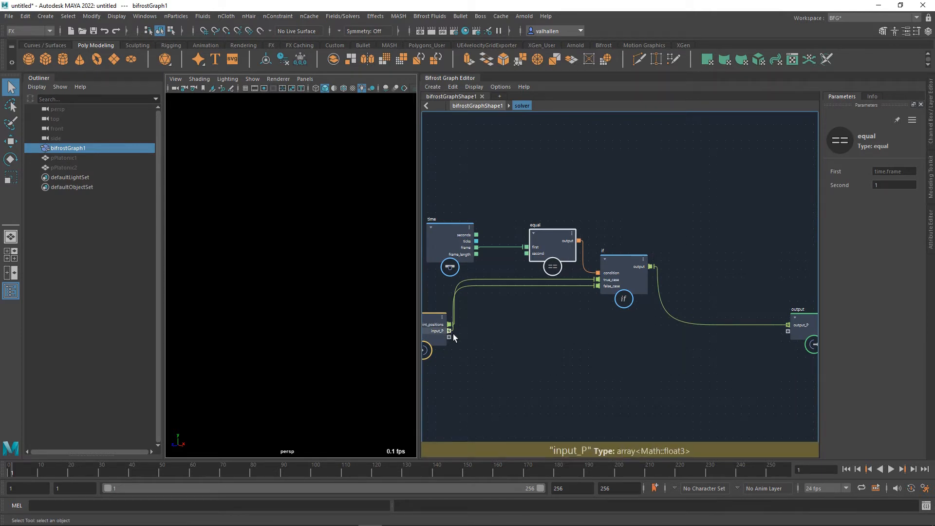
pyautogui.keyDown('alt'); pyautogui.moveTo(802, 347); pyautogui.dragTo(706, 348, button='middle'); pyautogui.keyUp('alt')
pyautogui.rightClick(710, 329)
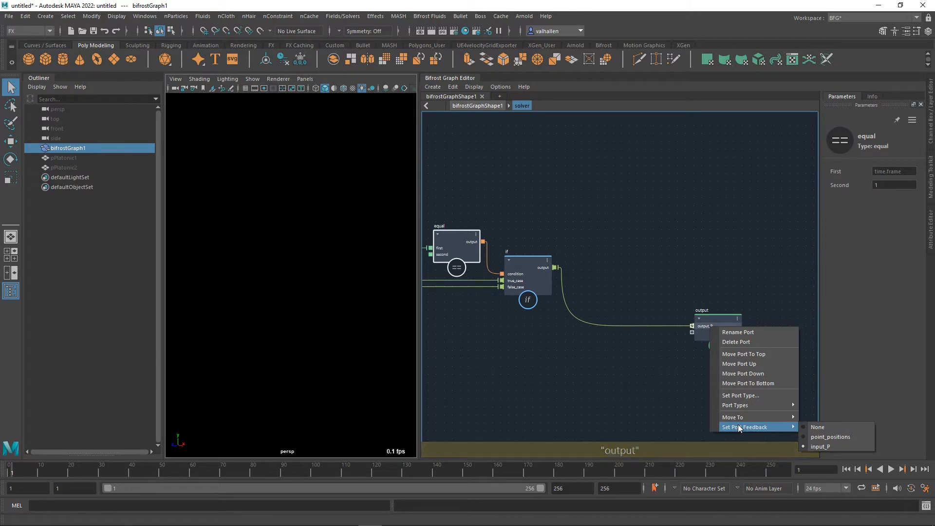
pyautogui.click(578, 363)
# Step: Move the solver's output node farther away from the if node
pyautogui.keyDown('alt'); pyautogui.moveTo(554, 362); pyautogui.dragTo(520, 355, button='middle'); pyautogui.keyUp('alt')
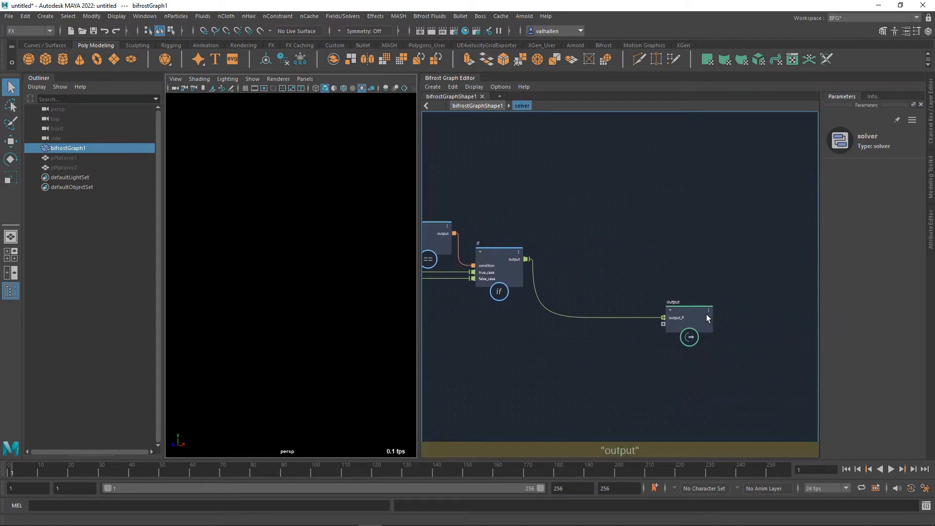
pyautogui.moveTo(706, 314); pyautogui.dragTo(728, 314)
pyautogui.keyDown('alt'); pyautogui.moveTo(596, 359); pyautogui.dragTo(628, 357, button='middle'); pyautogui.keyUp('alt')
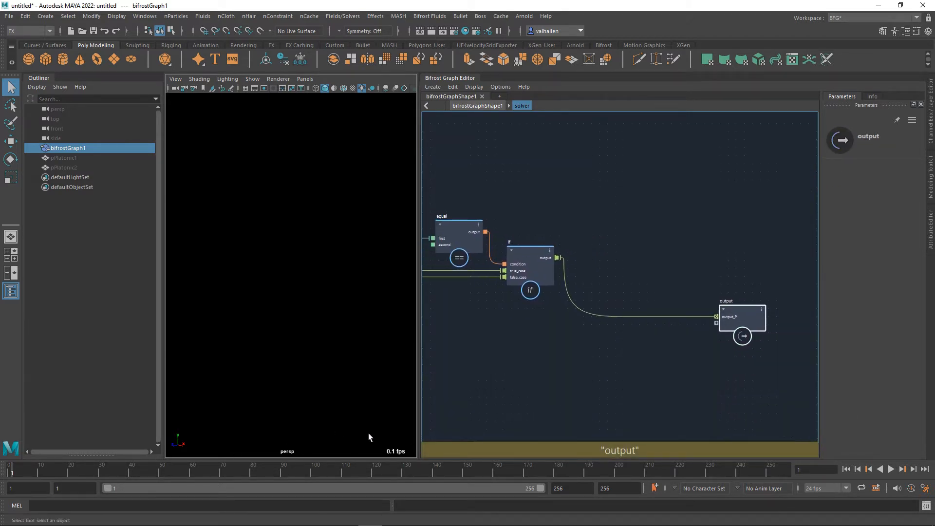
pyautogui.keyDown('alt'); pyautogui.moveTo(588, 397); pyautogui.dragTo(562, 410, button='middle'); pyautogui.keyUp('alt')
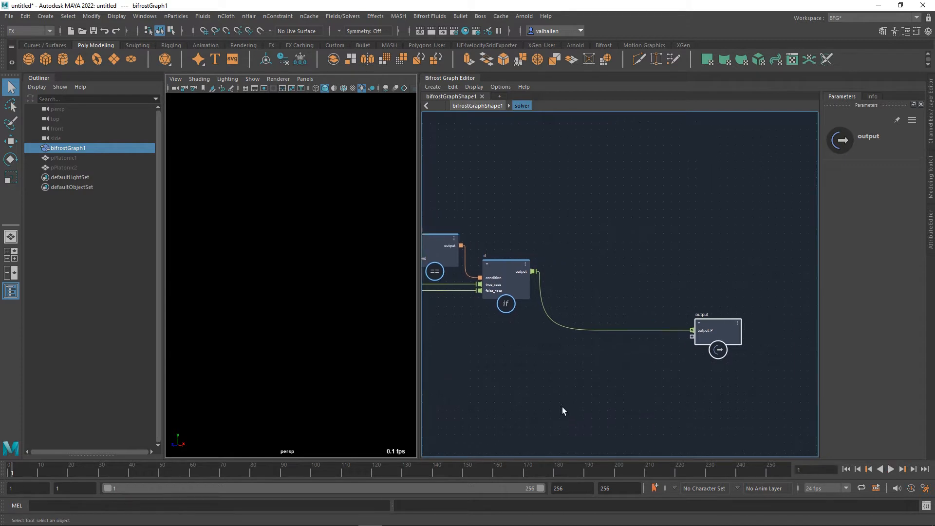
# Step: Return to the top-level graph and connect the solver's output_P to the graph's output
pyautogui.press('u')
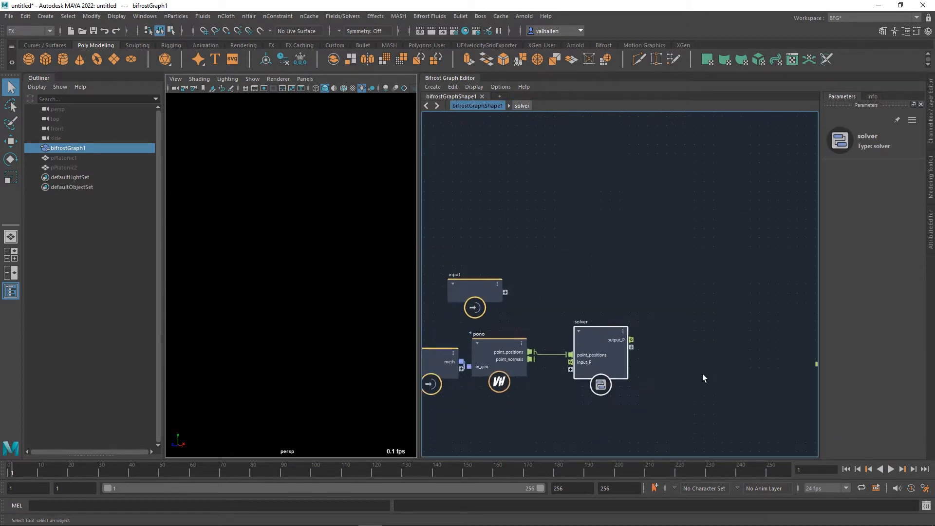
pyautogui.scroll(-1, 702, 373)
pyautogui.keyDown('alt'); pyautogui.moveTo(702, 373); pyautogui.dragTo(661, 378, button='middle'); pyautogui.keyUp('alt')
pyautogui.moveTo(577, 355); pyautogui.dragTo(729, 374)
pyautogui.keyDown('alt'); pyautogui.moveTo(620, 327); pyautogui.dragTo(738, 310, button='middle'); pyautogui.keyUp('alt')
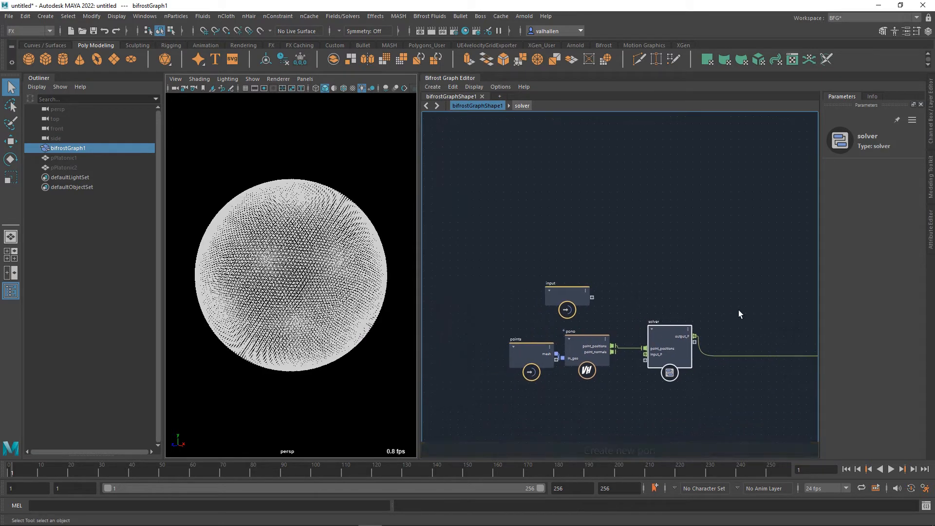
# Step: Go back inside the solver and cut the connection between input_P and the if node's false_case
pyautogui.doubleClick(675, 343)
pyautogui.keyDown('alt'); pyautogui.moveTo(585, 277); pyautogui.dragTo(606, 336, button='middle'); pyautogui.keyUp('alt')
pyautogui.moveTo(632, 262); pyautogui.dragTo(632, 281)
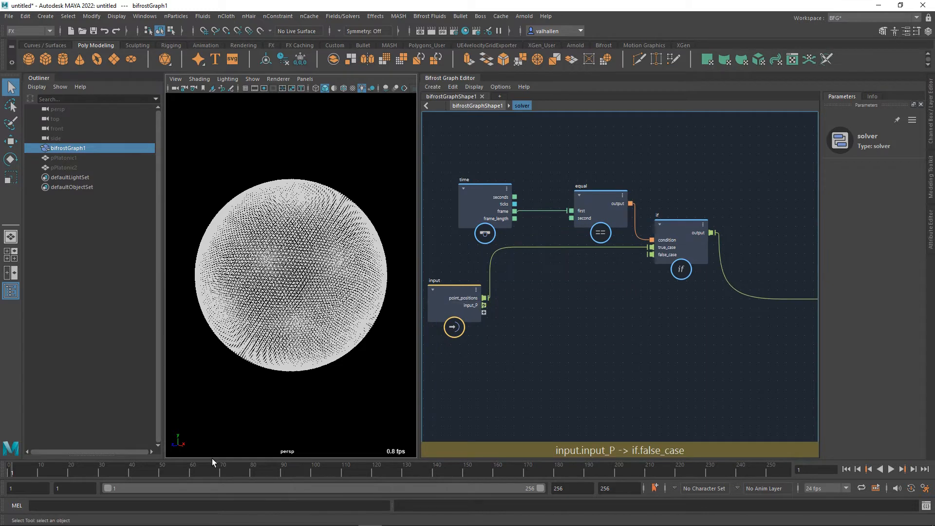
# Step: Play the timeline twice from frame 1 to test the points without the false_case connection
pyautogui.hotkey('alt', 'v')
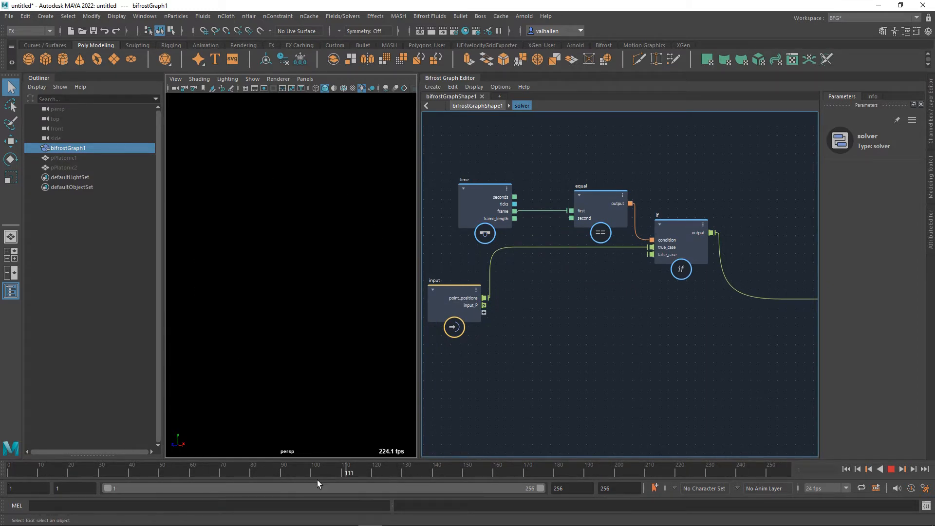
pyautogui.hotkey('alt', 'v')
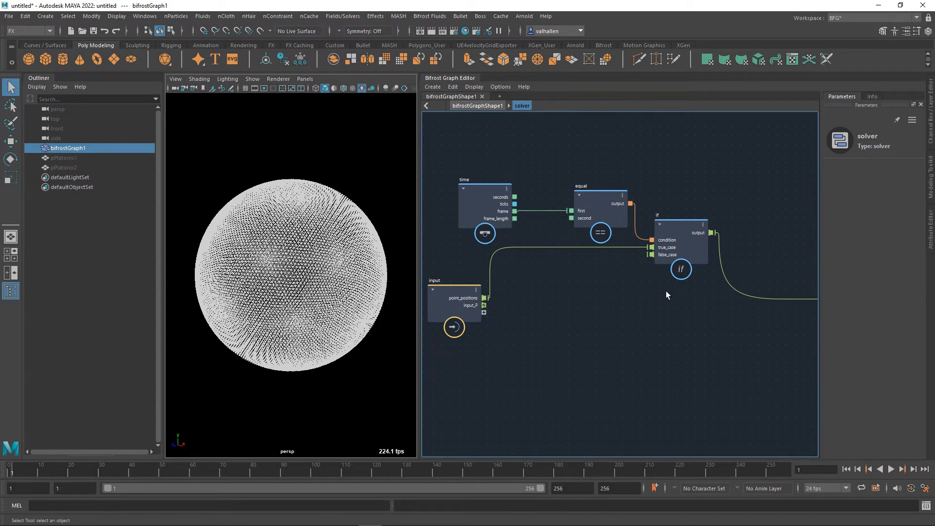
pyautogui.keyDown('alt'); pyautogui.moveTo(666, 291); pyautogui.dragTo(653, 290, button='middle'); pyautogui.keyUp('alt')
pyautogui.hotkey('alt', 'v')
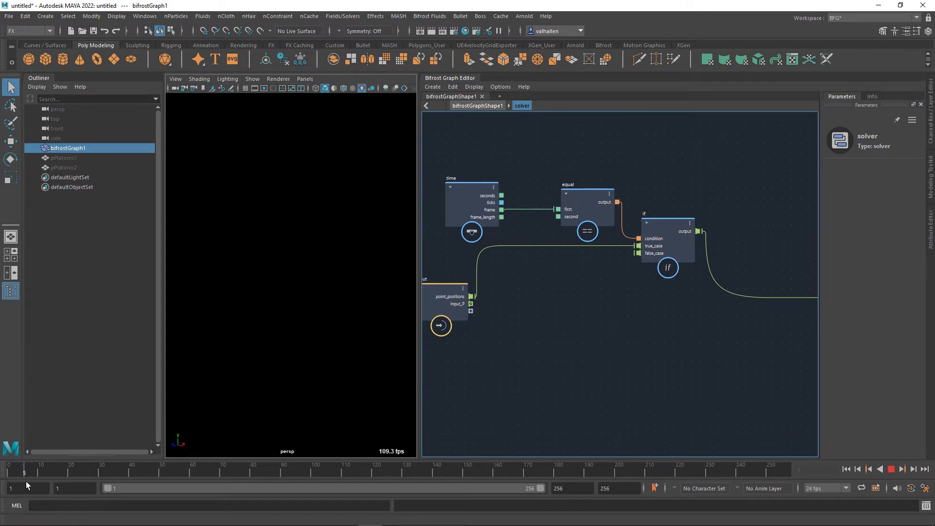
pyautogui.hotkey('alt', 'v')
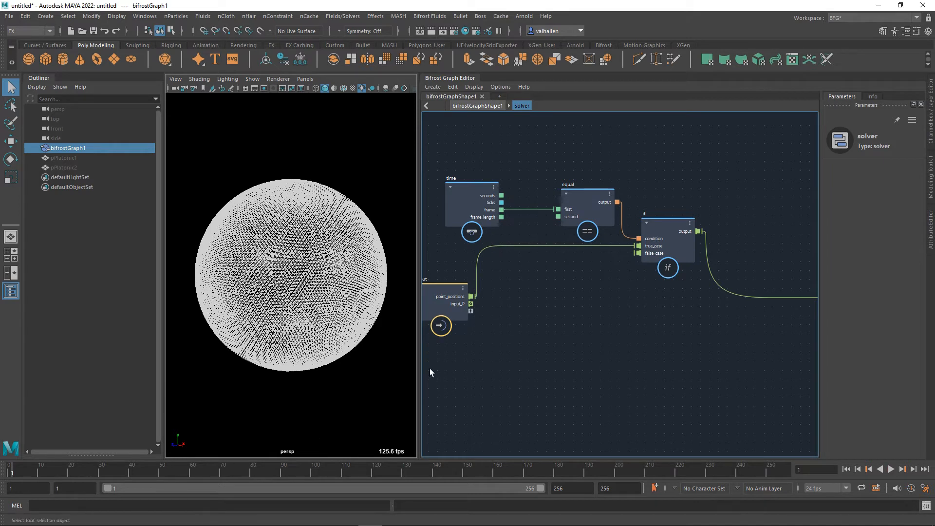
# Step: Reconnect input_P to the if node's false_case and test the points by playing and scrubbing the timeline
pyautogui.moveTo(471, 320); pyautogui.dragTo(637, 270)
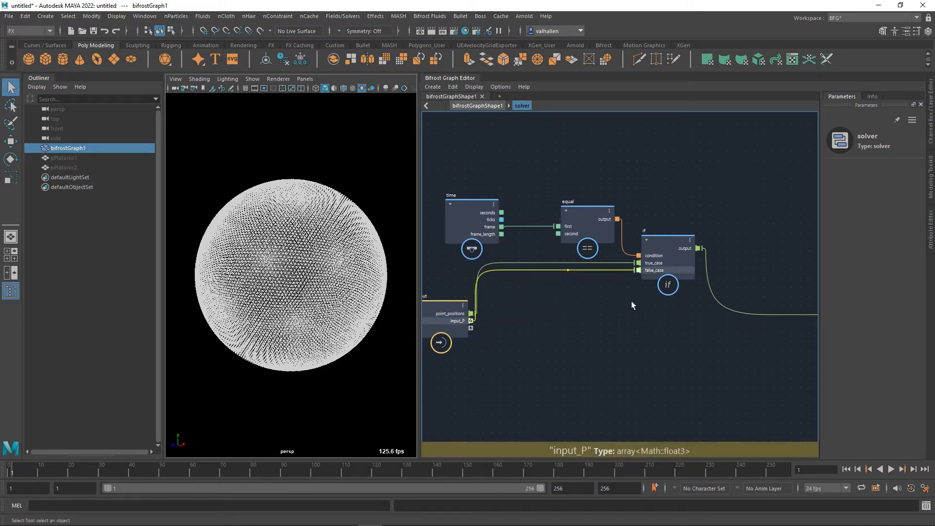
pyautogui.hotkey('alt', 'v')
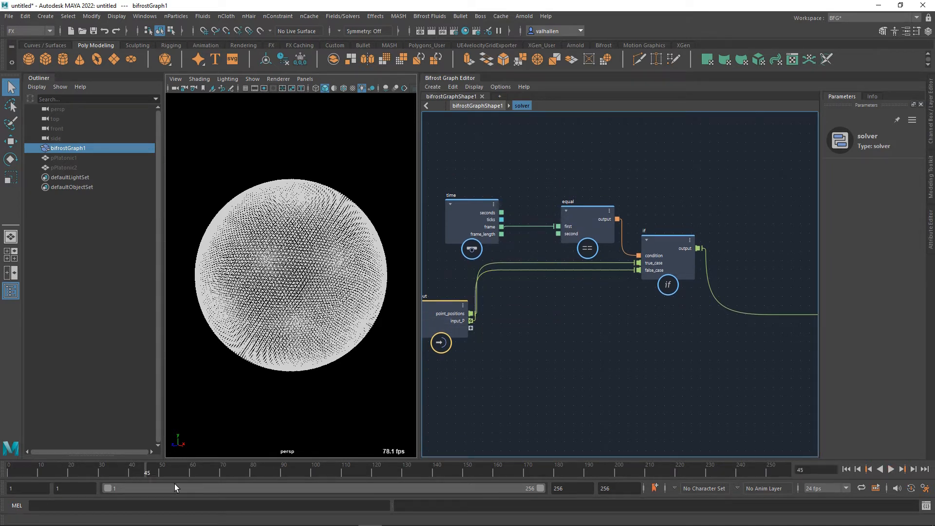
pyautogui.moveTo(201, 475); pyautogui.dragTo(119, 477)
pyautogui.moveTo(243, 478); pyautogui.dragTo(16, 480)
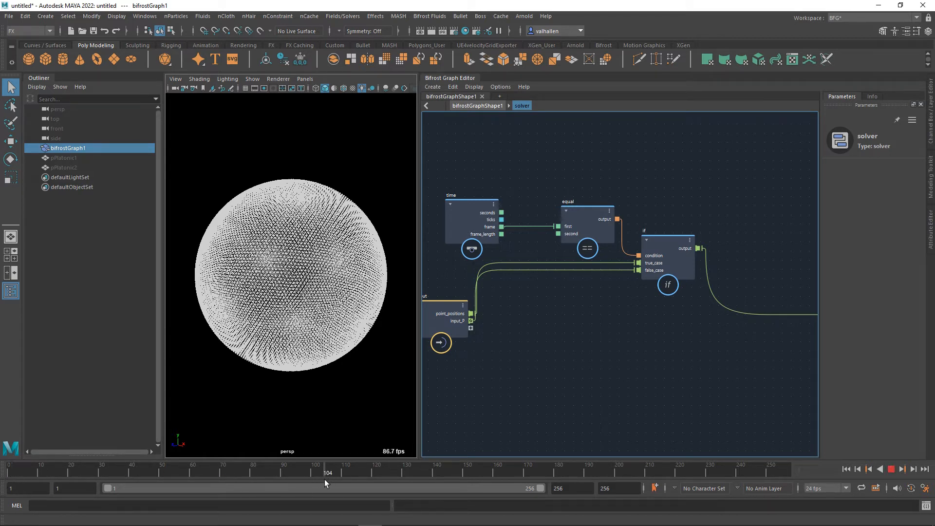
# Step: Insert an add node on the connection between the if node and output_P
pyautogui.moveTo(541, 379); pyautogui.dragTo(352, 393, button='middle')
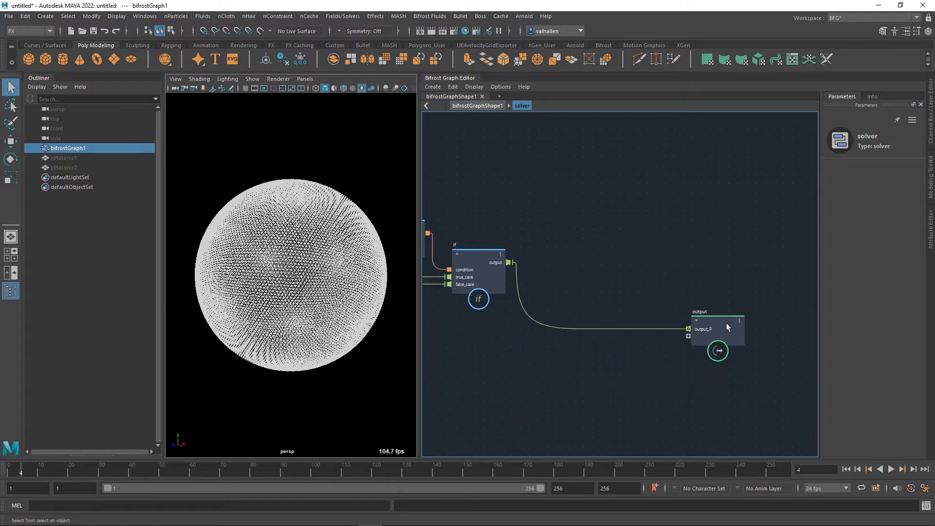
pyautogui.press('Tab')
pyautogui.write('add')
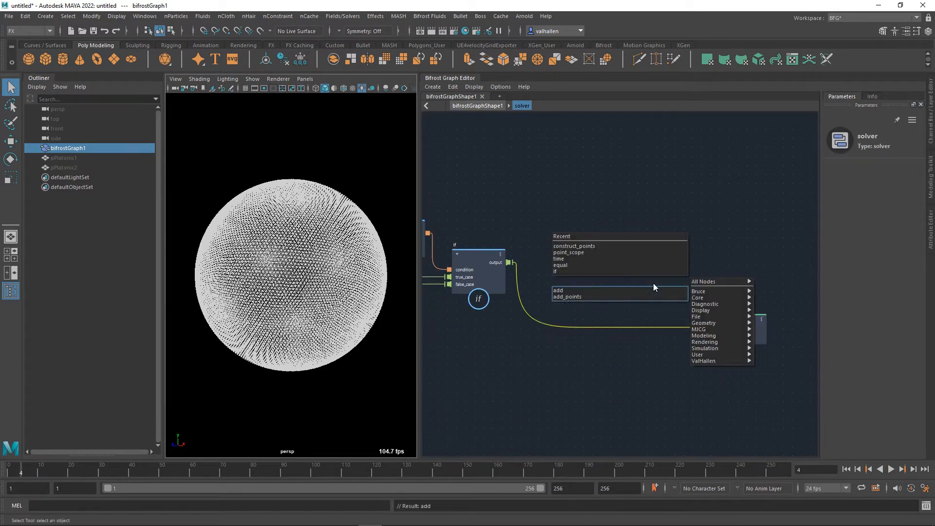
pyautogui.press('Return')
pyautogui.moveTo(654, 302); pyautogui.dragTo(633, 309)
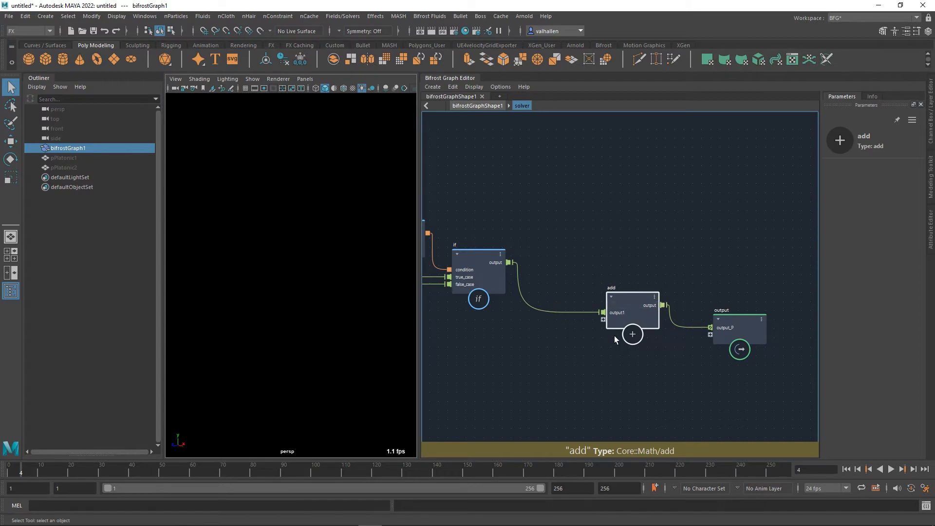
# Step: Create a float3 value node feeding a second input of the add node
pyautogui.moveTo(615, 335); pyautogui.dragTo(642, 327, button='middle')
pyautogui.rightClick(630, 310)
pyautogui.click(658, 318)
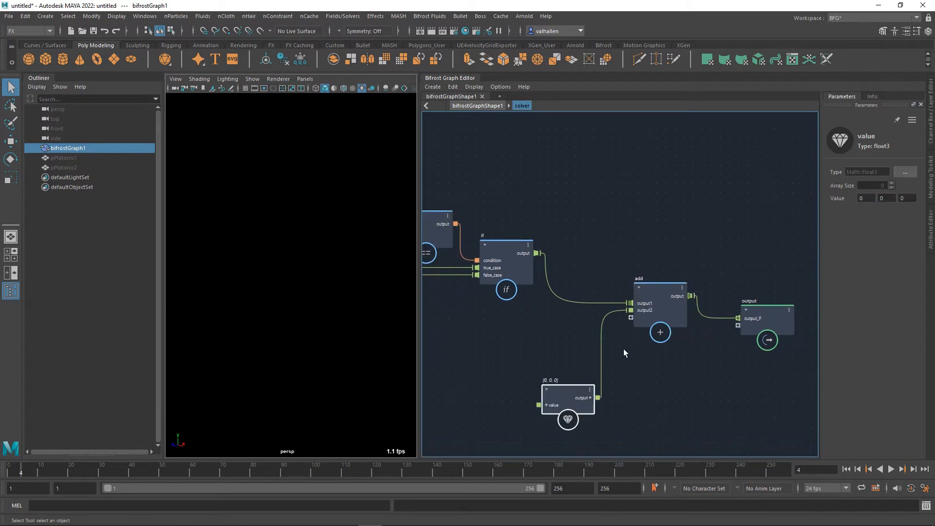
# Step: Reposition the float3 value node below the add node and set its Y value to 0.5
pyautogui.moveTo(580, 395); pyautogui.dragTo(560, 378)
pyautogui.click(886, 199)
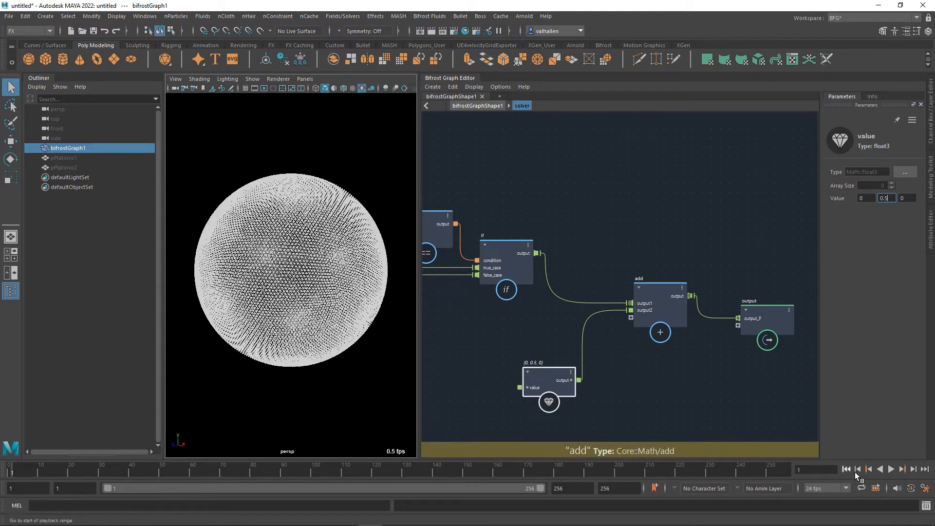
pyautogui.keyDown('alt'); pyautogui.moveTo(650, 411); pyautogui.dragTo(698, 405, button='middle'); pyautogui.keyUp('alt')
pyautogui.keyDown('alt'); pyautogui.moveTo(692, 395); pyautogui.dragTo(655, 395, button='right'); pyautogui.keyUp('alt')
pyautogui.keyDown('alt'); pyautogui.moveTo(666, 398); pyautogui.dragTo(684, 405, button='middle'); pyautogui.keyUp('alt')
pyautogui.click(663, 405)
pyautogui.scroll(1, 662, 405)
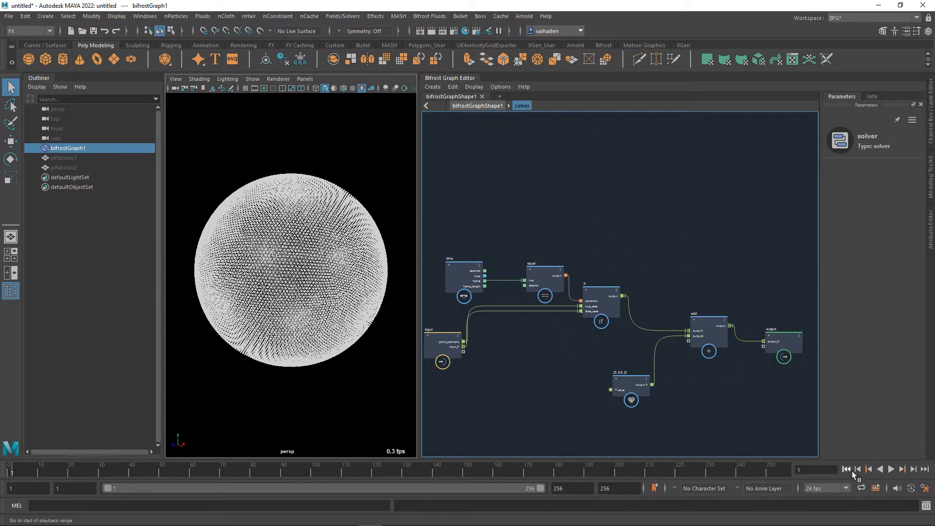
# Step: Play the simulation twice from frame 1 to check the upward movement of the points
pyautogui.click(891, 469)
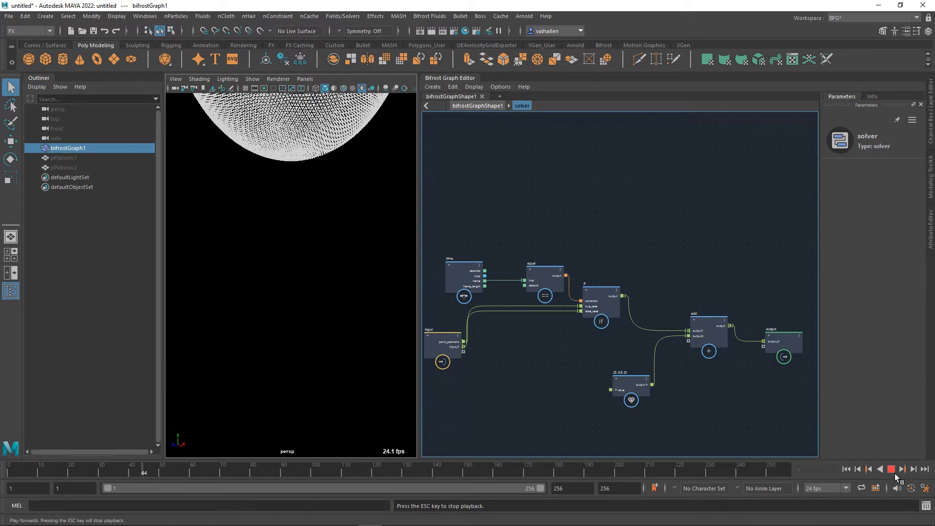
pyautogui.click(893, 471)
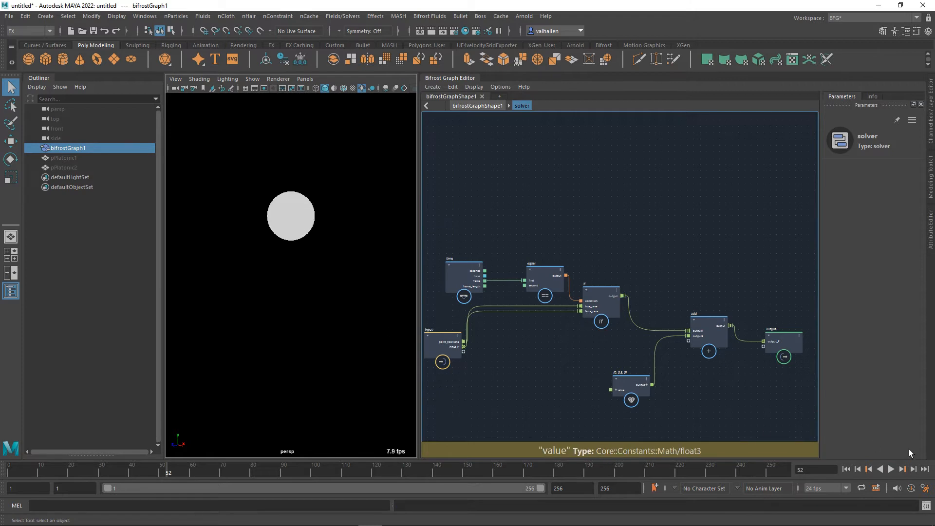
pyautogui.click(846, 469)
pyautogui.click(892, 468)
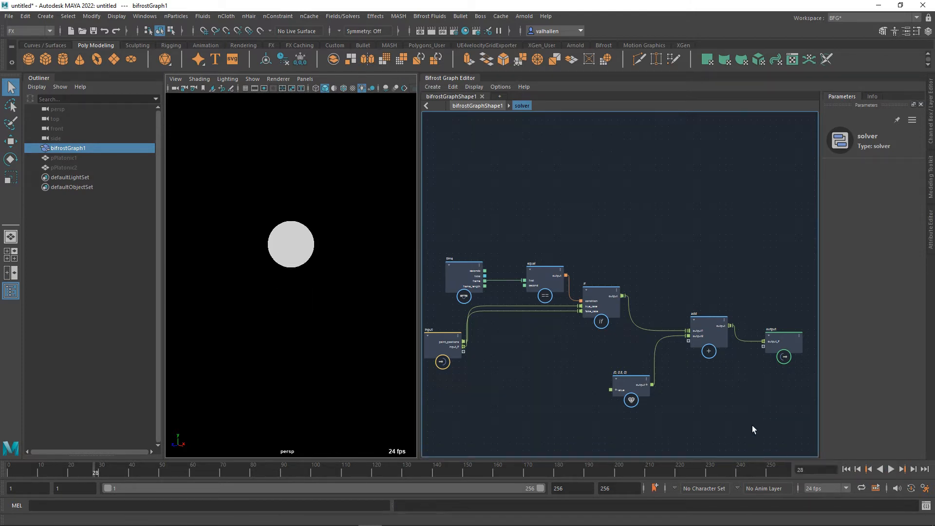
# Step: Align the output node with the add node's output and move the add and value nodes closer to it
pyautogui.scroll(2, 656, 383)
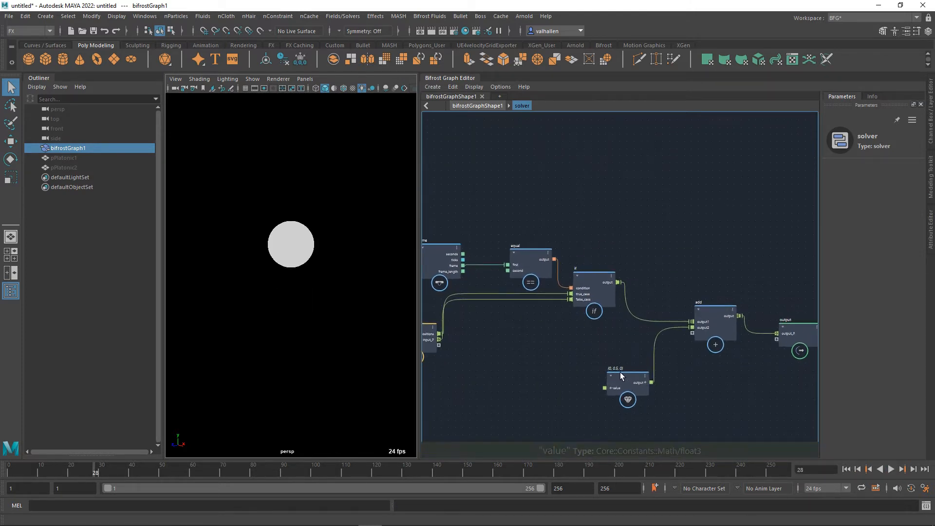
pyautogui.moveTo(779, 337); pyautogui.dragTo(786, 323)
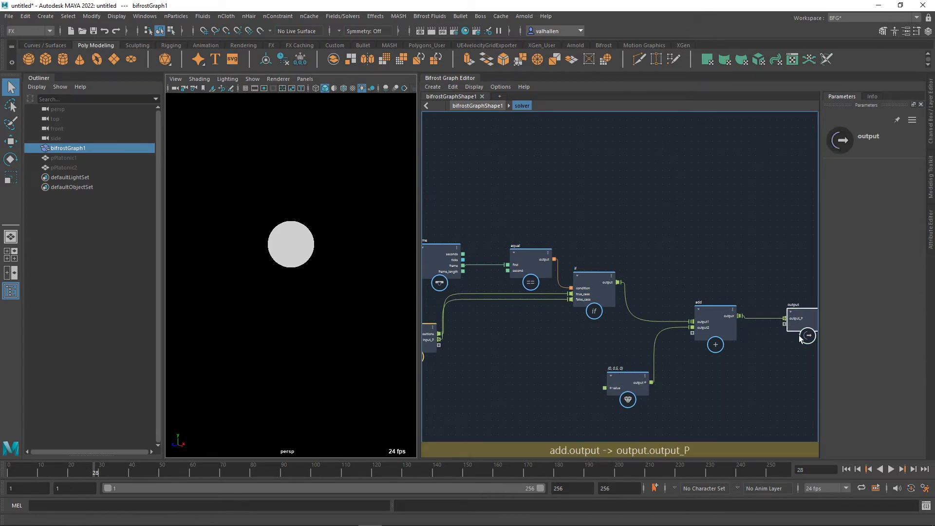
pyautogui.moveTo(716, 384); pyautogui.dragTo(676, 399, button='middle')
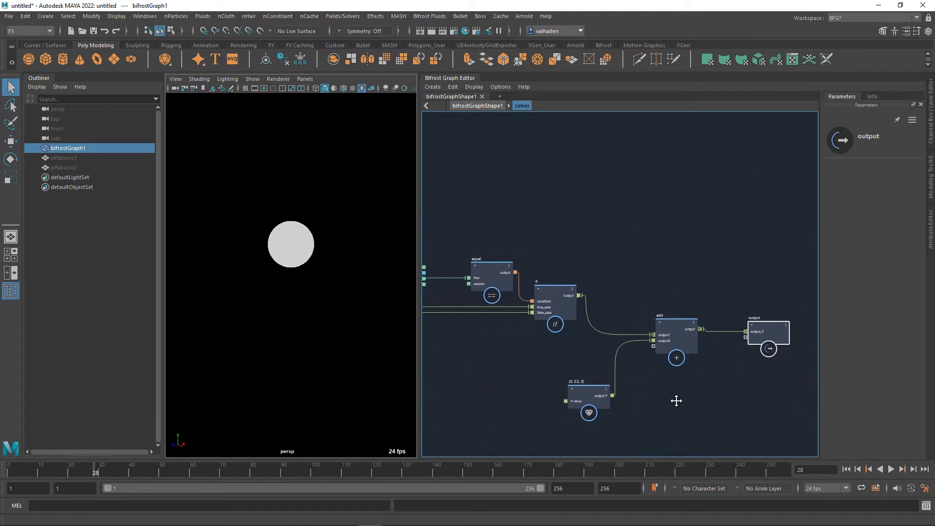
pyautogui.moveTo(776, 337); pyautogui.dragTo(781, 327)
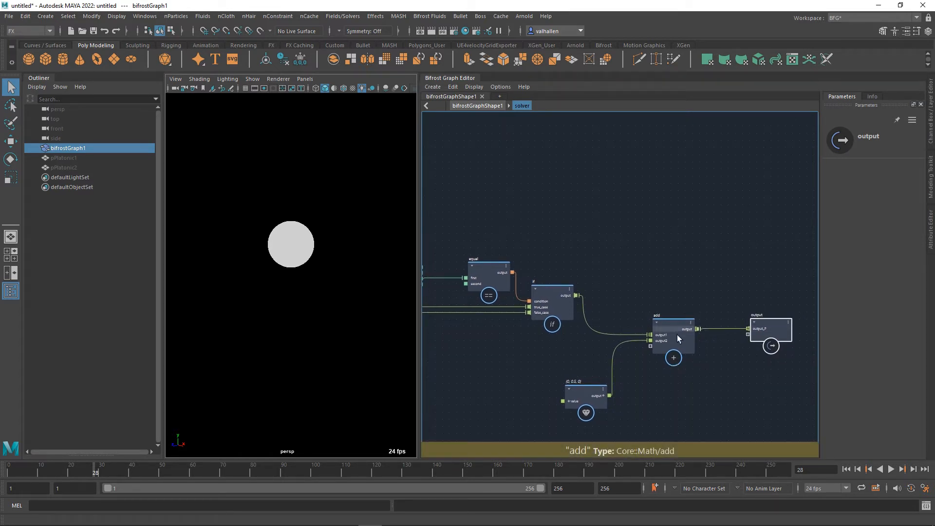
pyautogui.moveTo(676, 331); pyautogui.dragTo(705, 328)
pyautogui.moveTo(597, 394); pyautogui.dragTo(603, 394)
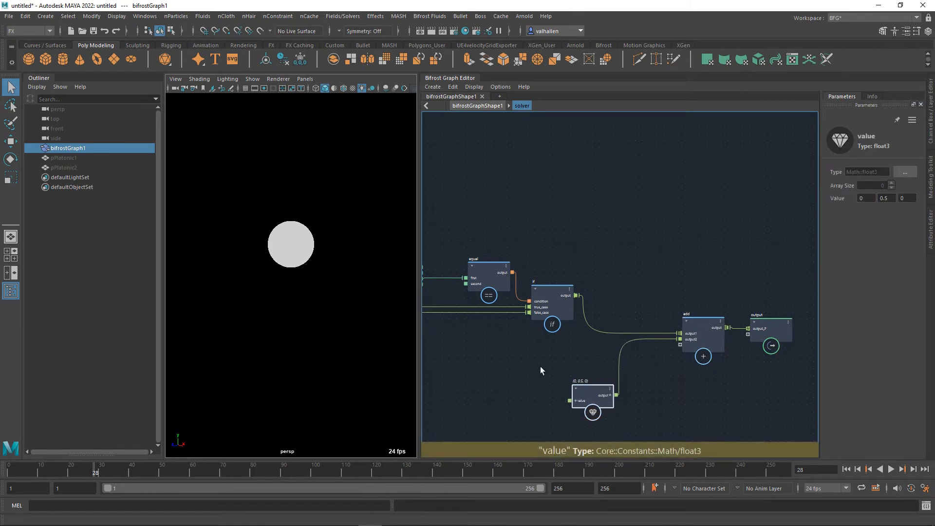
# Step: Delete the float3 value node feeding the add node and return the timeline to frame 1
pyautogui.moveTo(540, 371); pyautogui.dragTo(441, 358, button='middle')
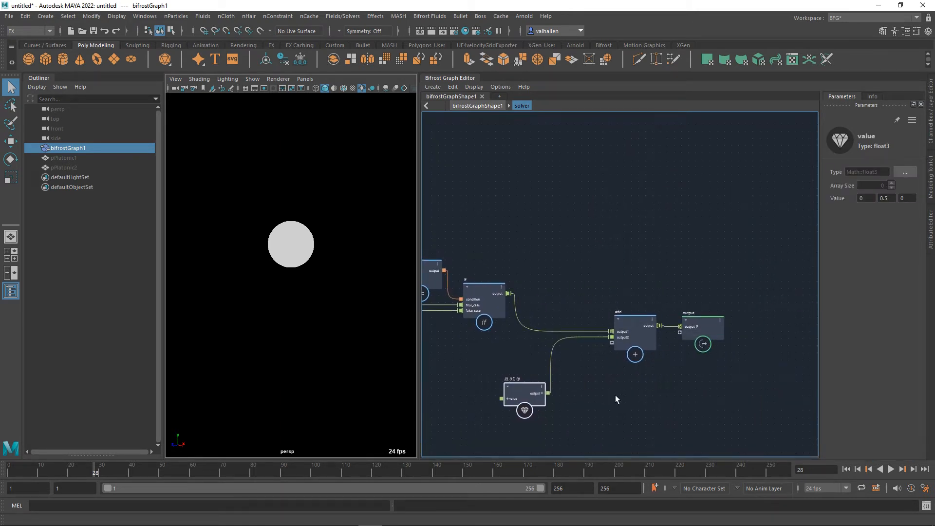
pyautogui.moveTo(616, 399); pyautogui.dragTo(639, 407, button='middle')
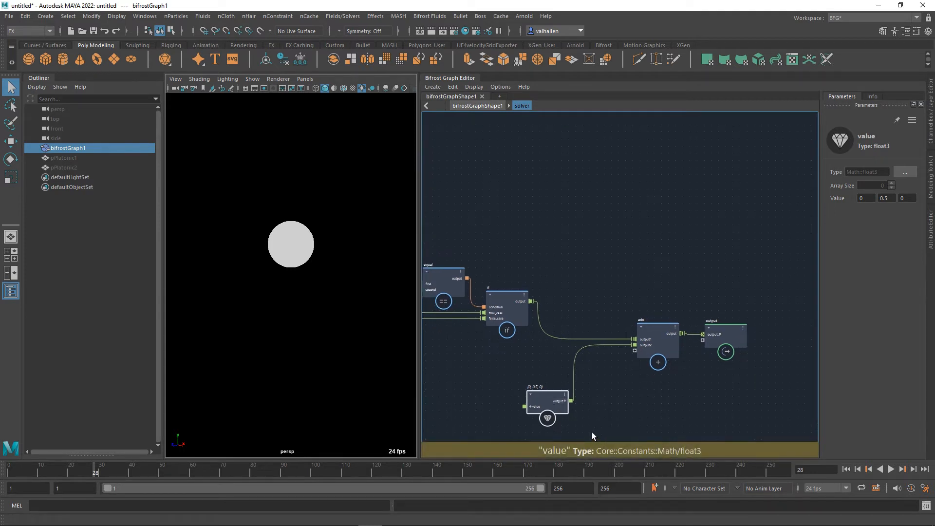
pyautogui.press('Delete')
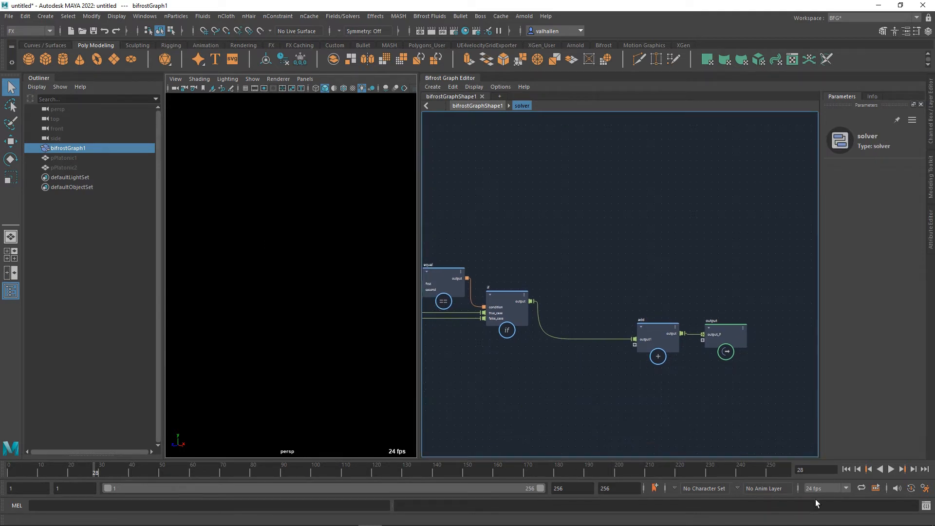
pyautogui.click(847, 470)
# Step: Create a fractal_turbulence node, feed its position from the if node's output, and connect its noise output to the add node
pyautogui.moveTo(616, 392); pyautogui.dragTo(549, 342, button='middle')
pyautogui.scroll(1, 573, 370)
pyautogui.press('Tab')
pyautogui.press('Down')
pyautogui.press('Down')
pyautogui.press('Down')
pyautogui.press('Down')
pyautogui.press('Return')
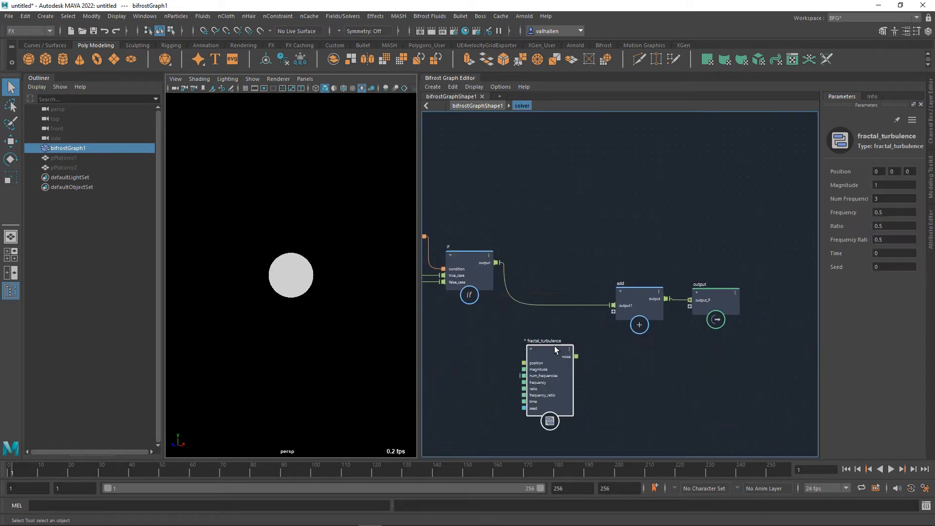
pyautogui.moveTo(554, 352); pyautogui.dragTo(623, 316)
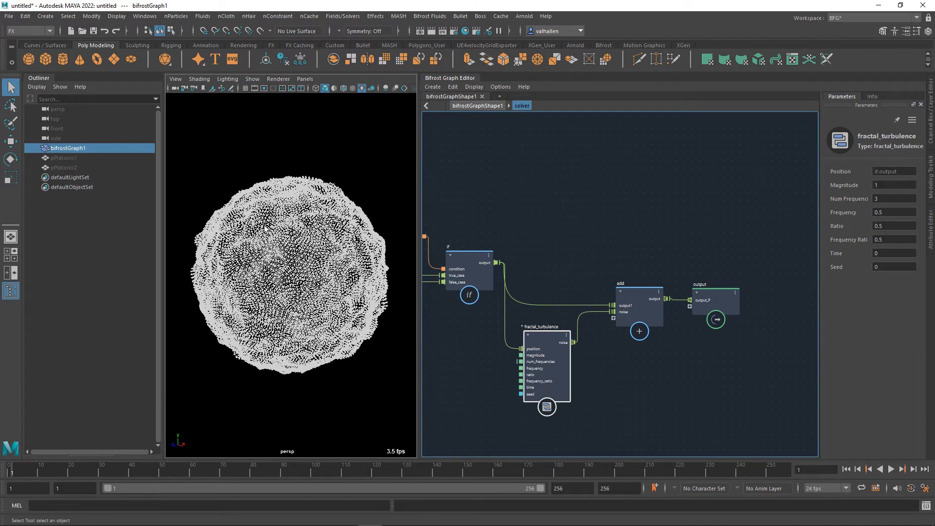
# Step: Move the add and output nodes up in line with the if node's output, and raise the fractal_turbulence node beneath that connection
pyautogui.scroll(-3, 299, 307)
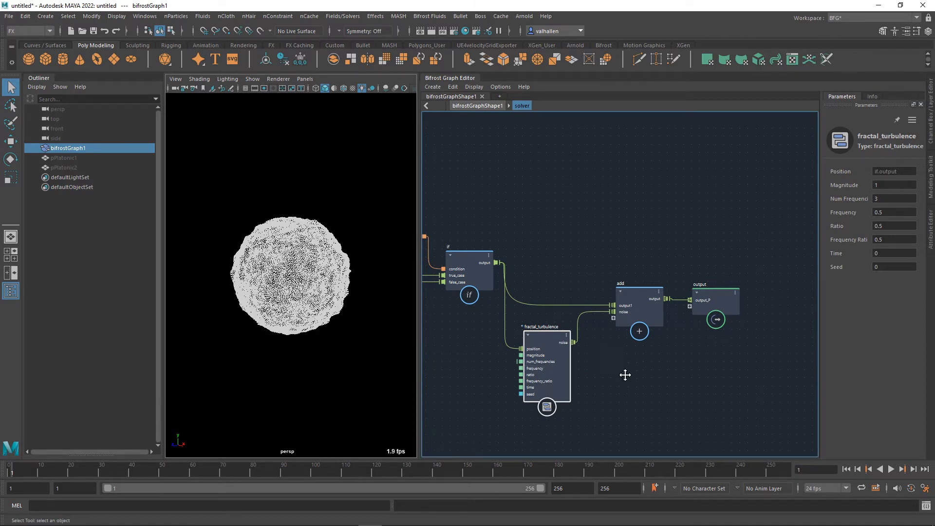
pyautogui.moveTo(626, 375); pyautogui.dragTo(633, 388, button='middle')
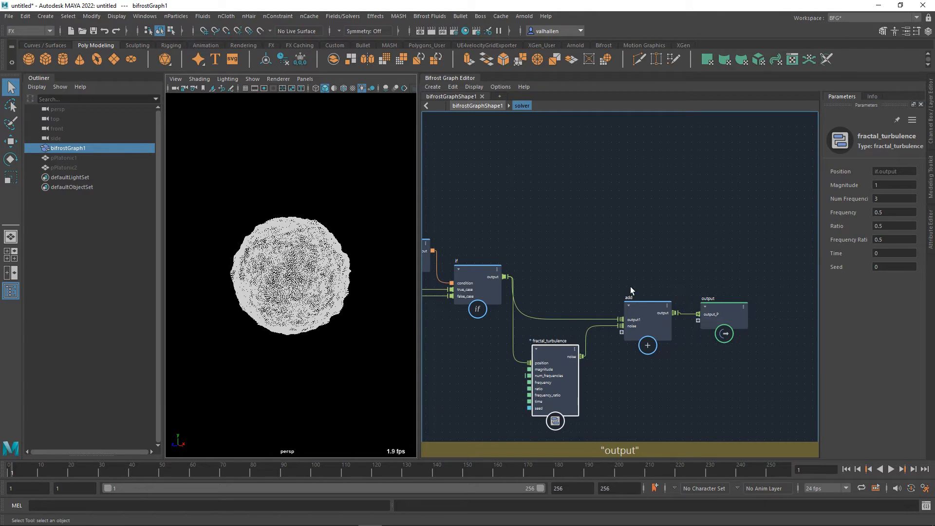
pyautogui.moveTo(628, 285); pyautogui.dragTo(713, 349)
pyautogui.moveTo(654, 345); pyautogui.dragTo(667, 302)
pyautogui.moveTo(548, 359); pyautogui.dragTo(544, 330)
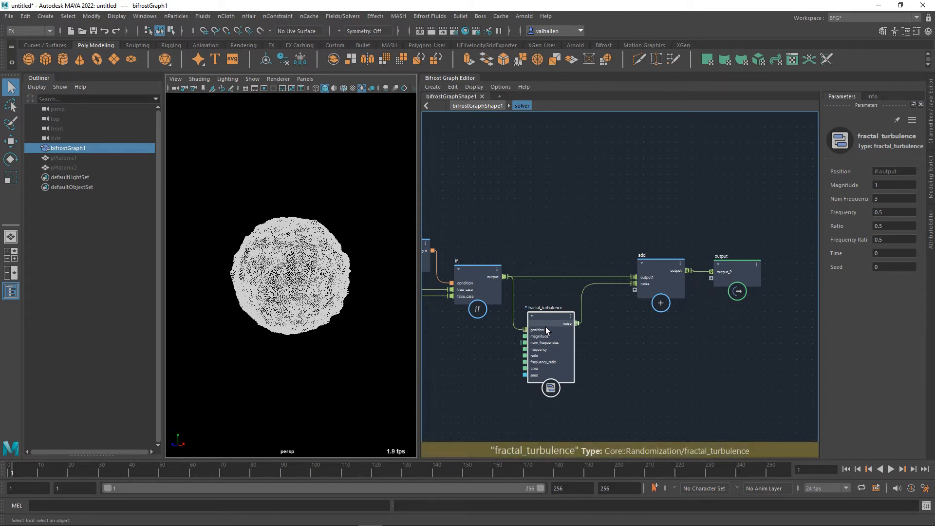
# Step: Try fractal_turbulence magnitude 2 and frequencies 5 and 0.15, ending with magnitude 1 and frequency 0.25
pyautogui.click(891, 186)
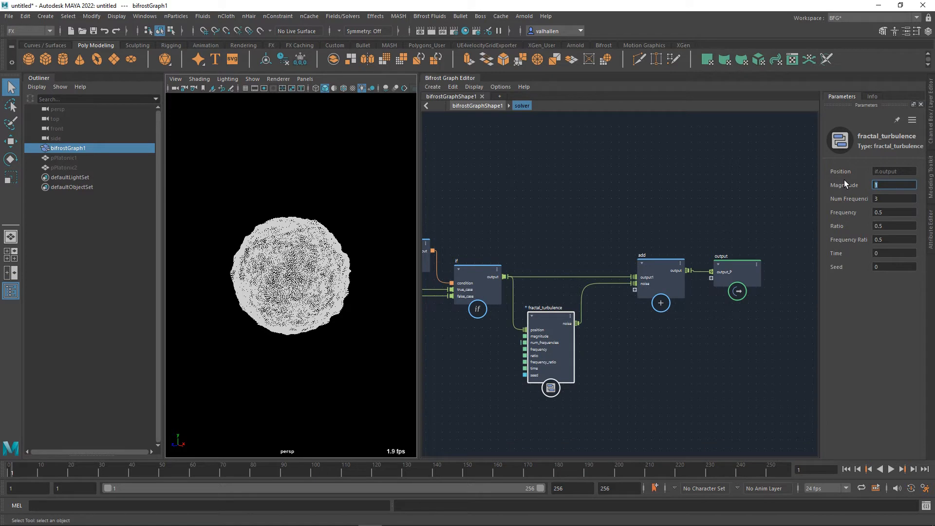
pyautogui.write('2')
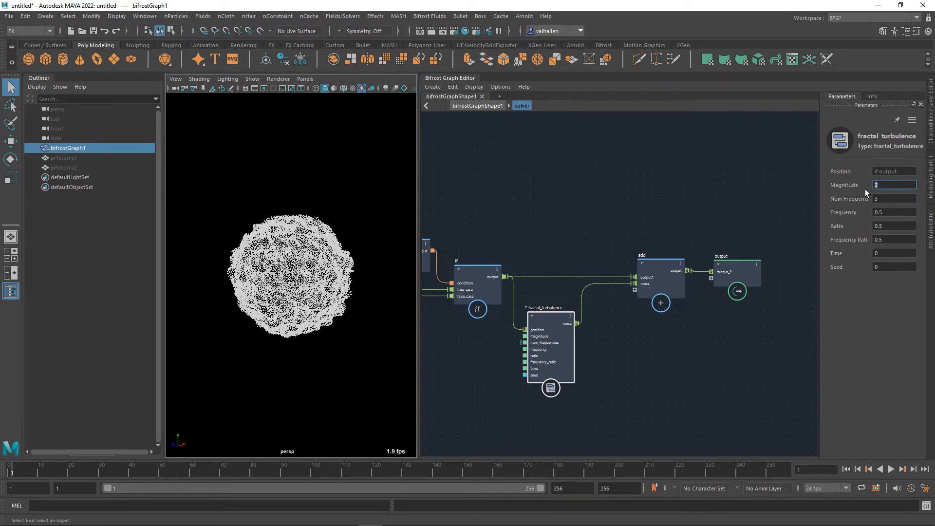
pyautogui.click(890, 213)
pyautogui.write('5')
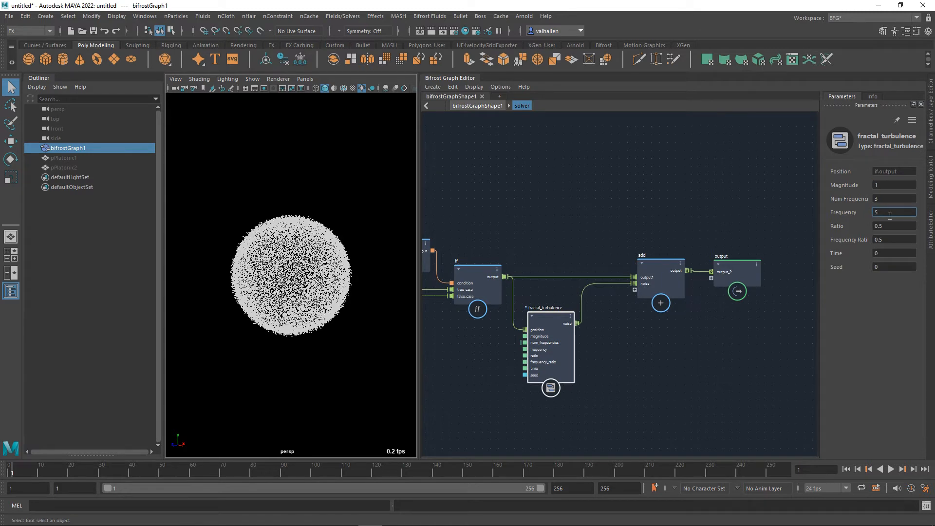
pyautogui.write('0.15')
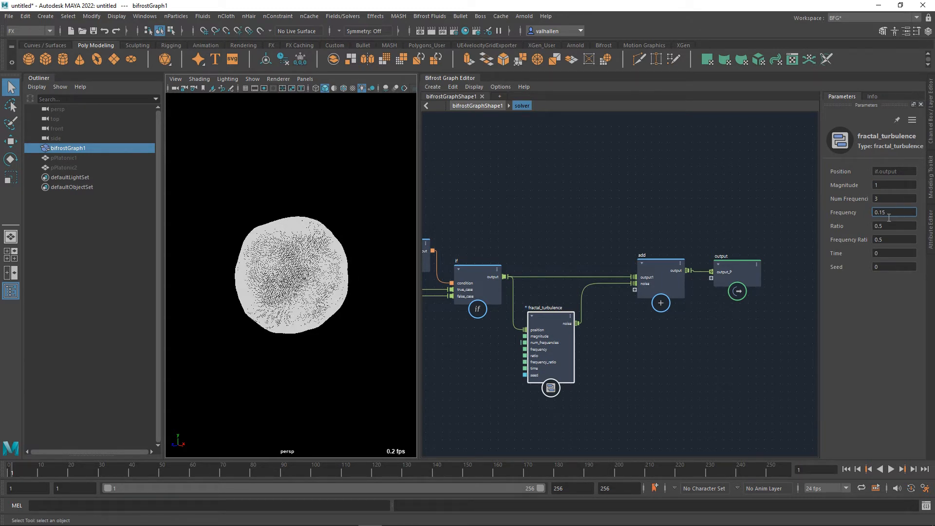
pyautogui.moveTo(887, 214); pyautogui.dragTo(819, 207)
pyautogui.write('0.25')
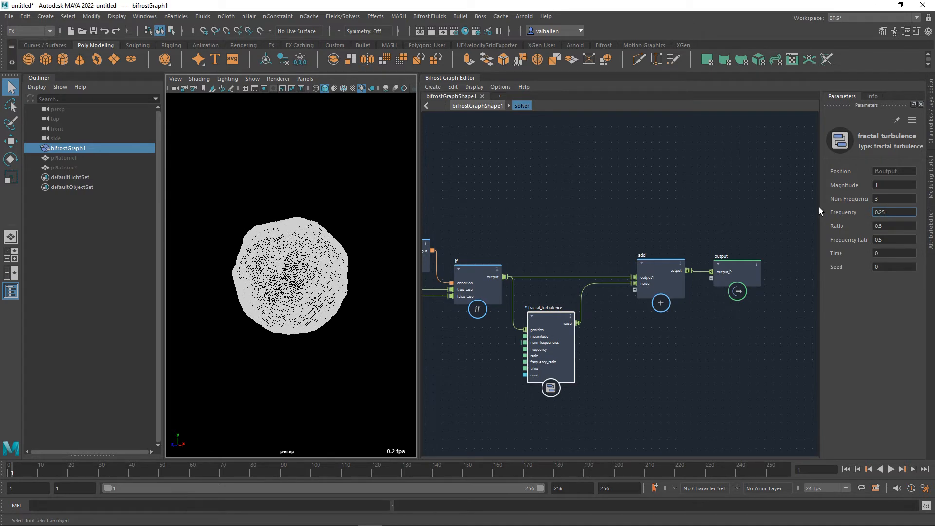
# Step: Play the simulation from frame 1 and set the fractal_turbulence frequency to 0.125
pyautogui.moveTo(642, 323); pyautogui.dragTo(642, 338, button='middle')
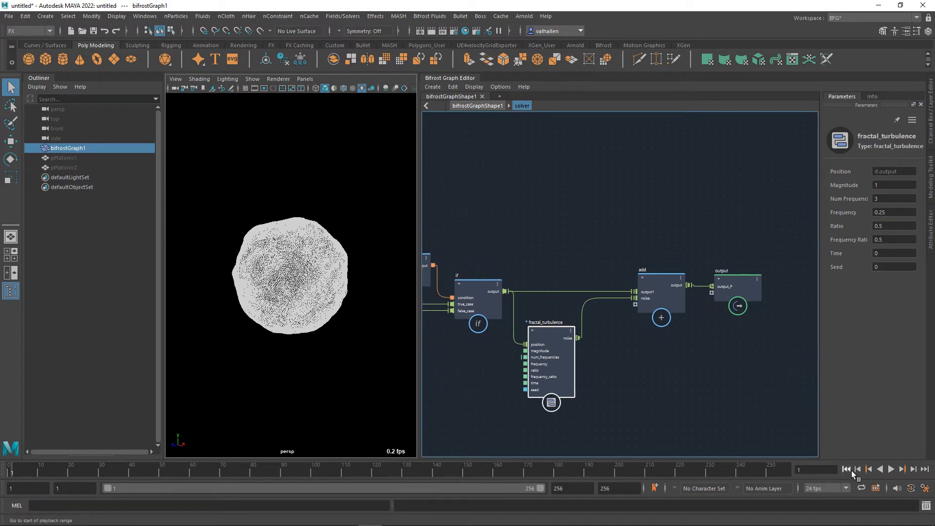
pyautogui.click(892, 472)
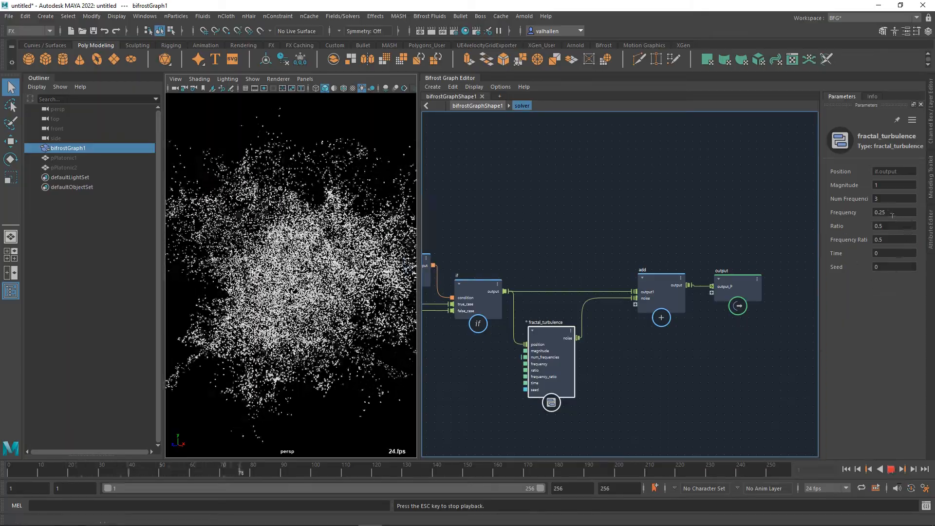
pyautogui.moveTo(895, 212); pyautogui.dragTo(847, 217)
pyautogui.write('0.125')
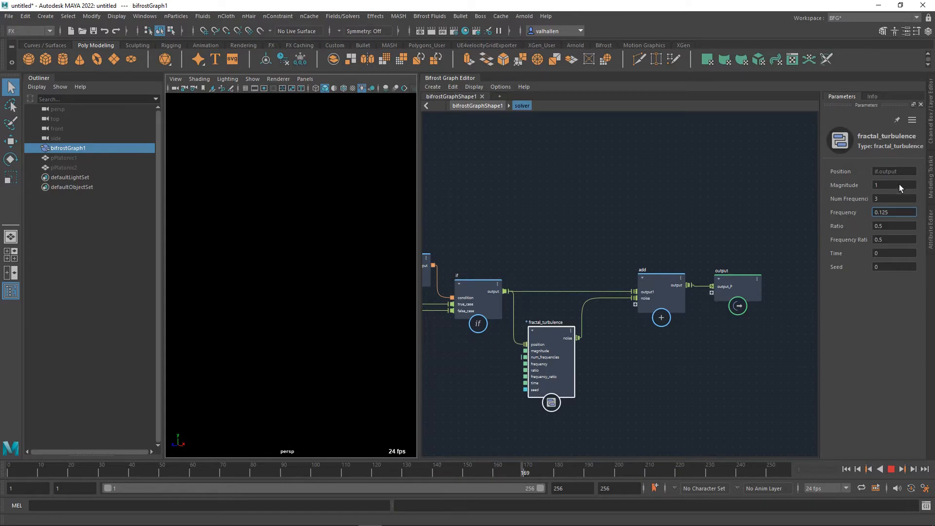
# Step: Replay the simulation from frame 1 with the new frequency, stop it, and return to the first frame
pyautogui.click(844, 470)
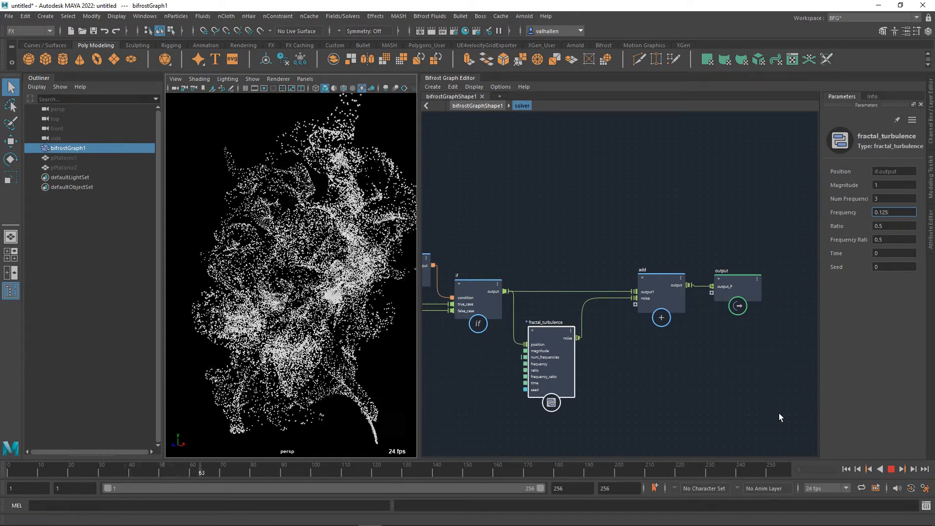
pyautogui.click(891, 469)
pyautogui.click(846, 469)
# Step: Move the add and output nodes together farther away from the fractal_turbulence node
pyautogui.moveTo(628, 380); pyautogui.dragTo(654, 366, button='middle')
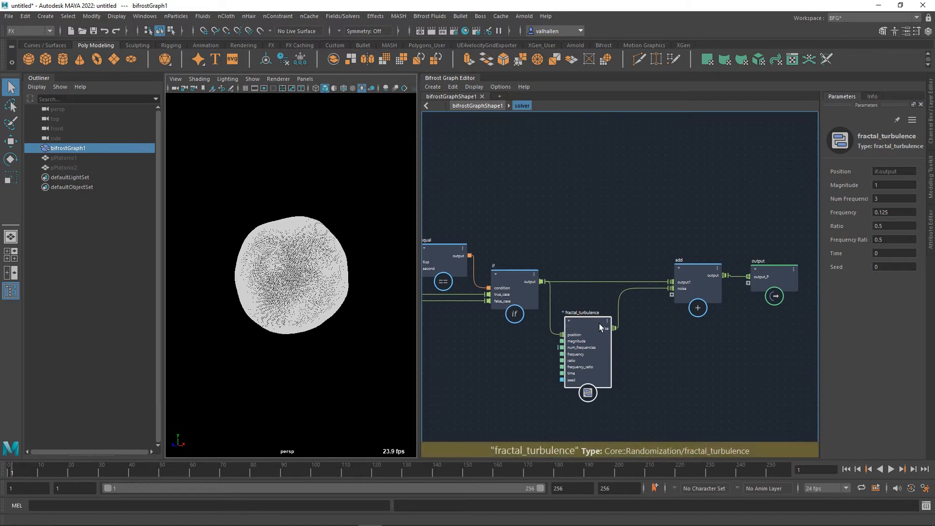
pyautogui.scroll(-2, 667, 359)
pyautogui.click(687, 315)
pyautogui.moveTo(689, 317); pyautogui.dragTo(730, 319)
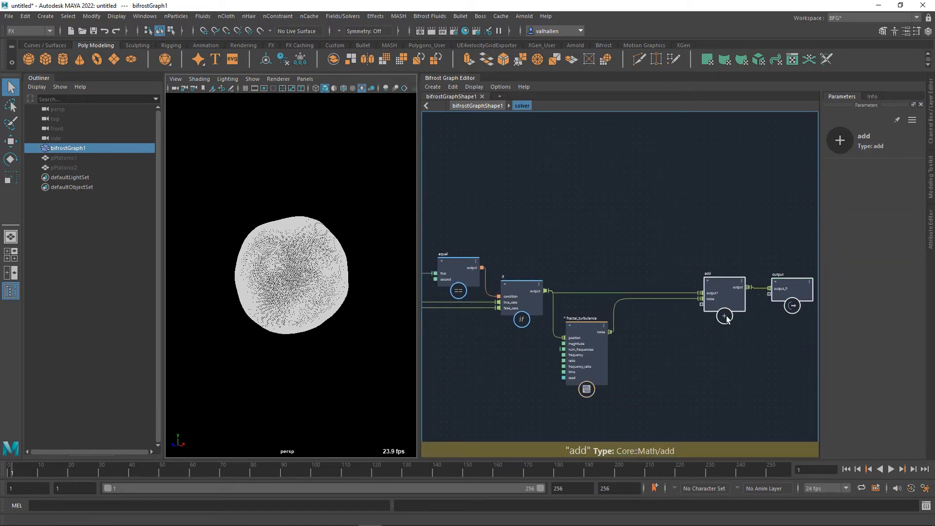
# Step: Set the fractal_turbulence magnitude to 0.25 and play the simulation to test it
pyautogui.click(586, 330)
pyautogui.click(891, 185)
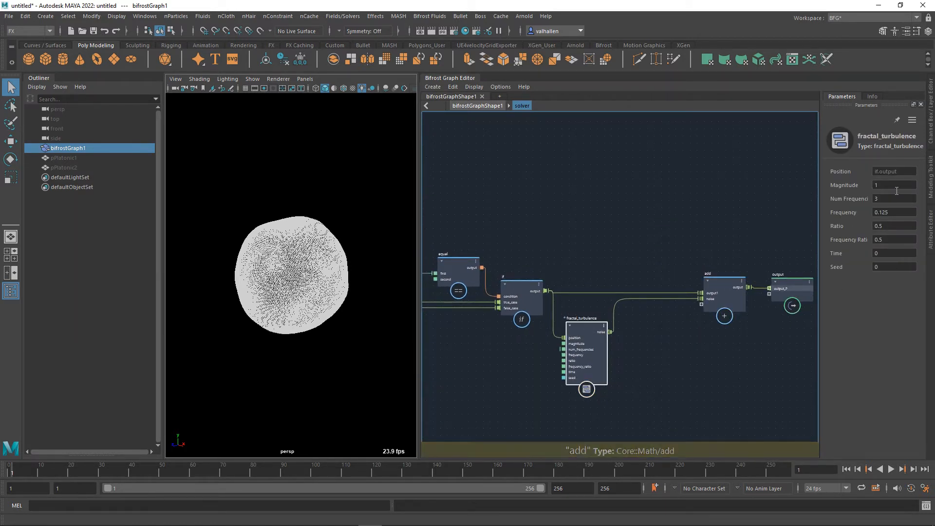
pyautogui.write('0.25')
pyautogui.press('Return')
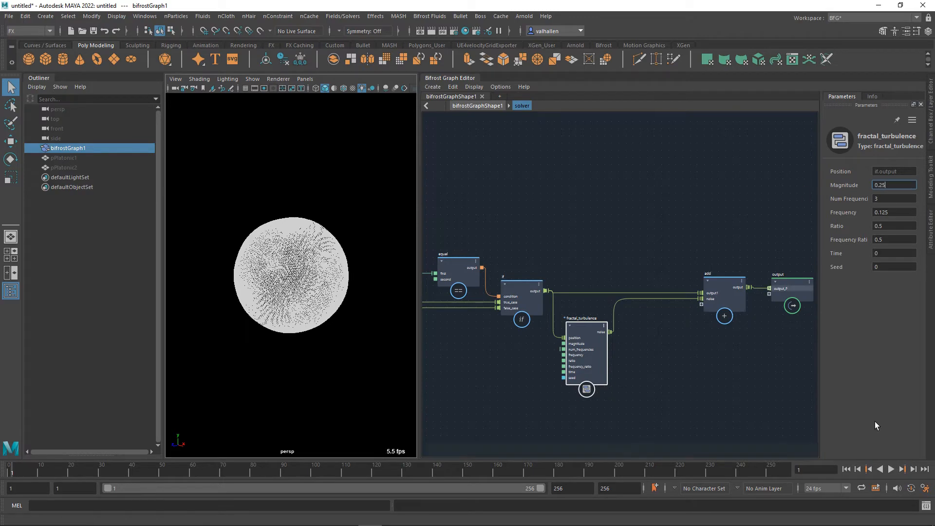
pyautogui.click(892, 470)
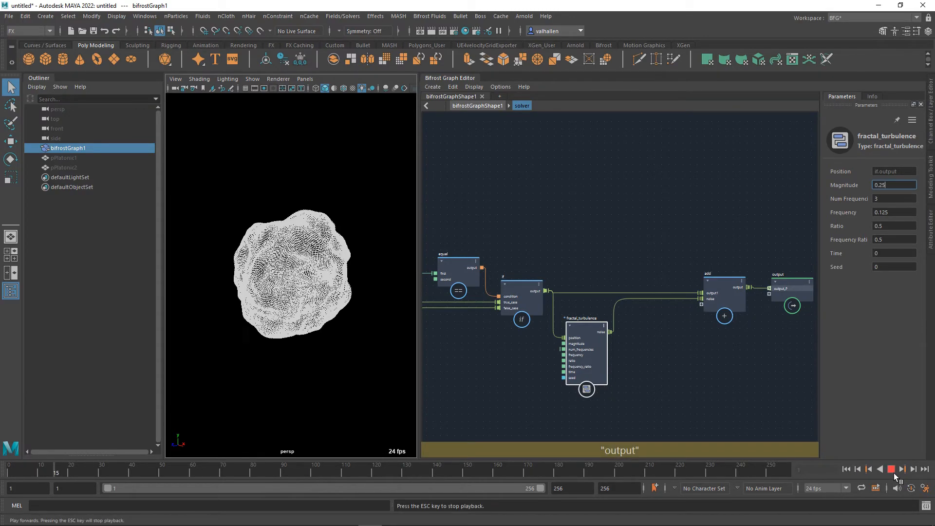
pyautogui.click(892, 470)
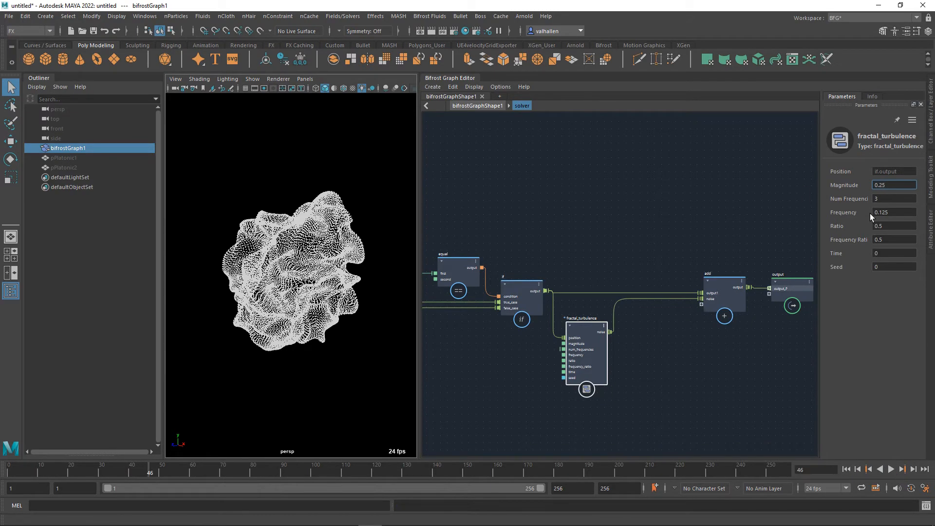
# Step: Set the fractal_turbulence magnitude to 1 and replay the simulation from frame 1
pyautogui.doubleClick(900, 189)
pyautogui.write('1')
pyautogui.press('Tab')
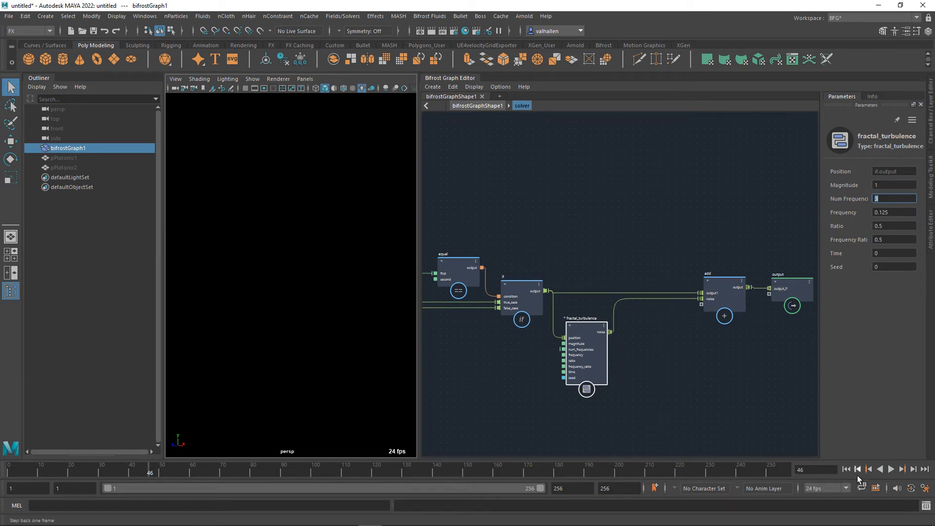
pyautogui.click(895, 473)
pyautogui.click(896, 474)
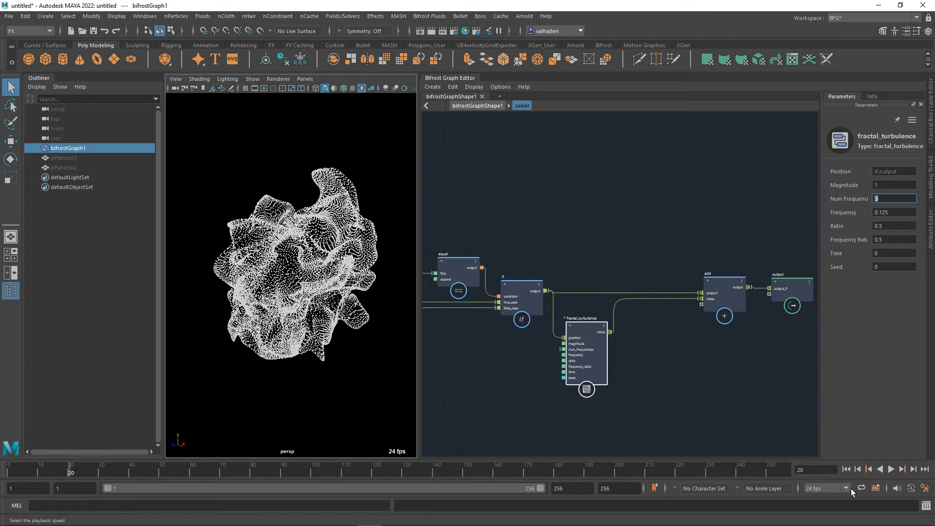
# Step: Return to the first frame and add a multiply node fed by the fractal_turbulence noise output
pyautogui.click(847, 469)
pyautogui.moveTo(609, 332); pyautogui.dragTo(670, 357)
pyautogui.press('Escape')
pyautogui.moveTo(610, 333); pyautogui.dragTo(668, 351)
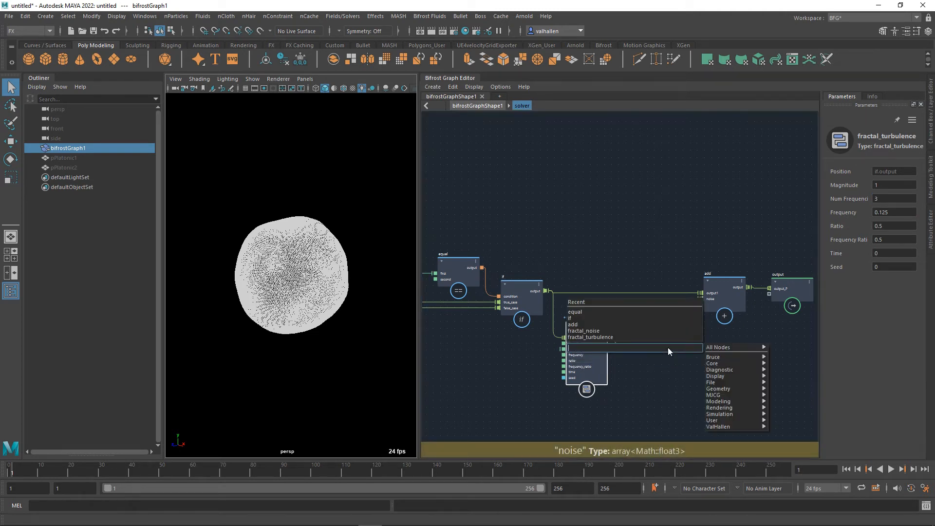
pyautogui.write('multiply')
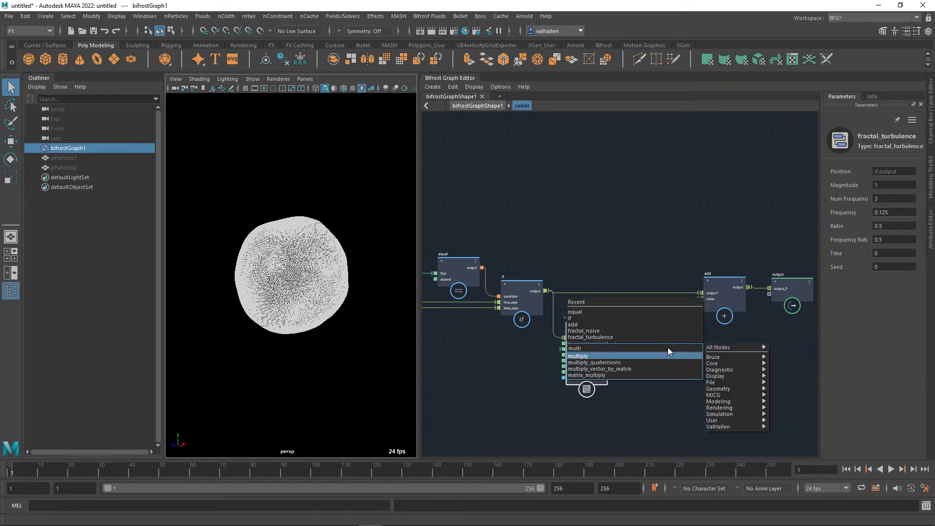
pyautogui.press('Return')
pyautogui.scroll(2, 669, 365)
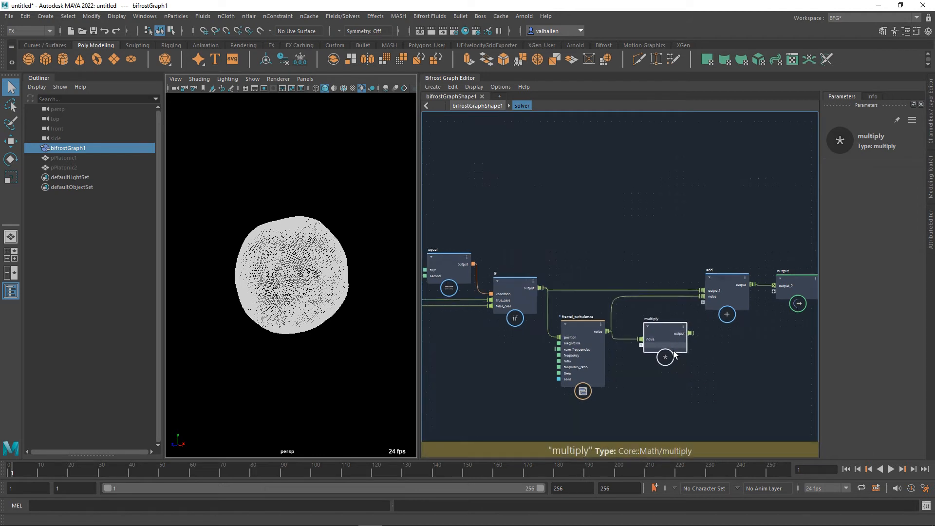
# Step: Add a float value node below the multiply node and set its value to 0.5
pyautogui.press('Tab')
pyautogui.write('value')
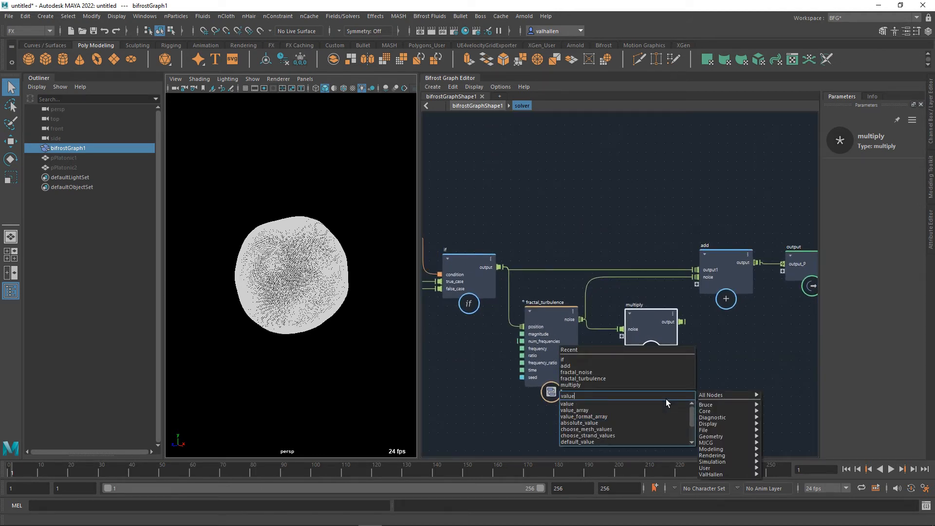
pyautogui.press('Return')
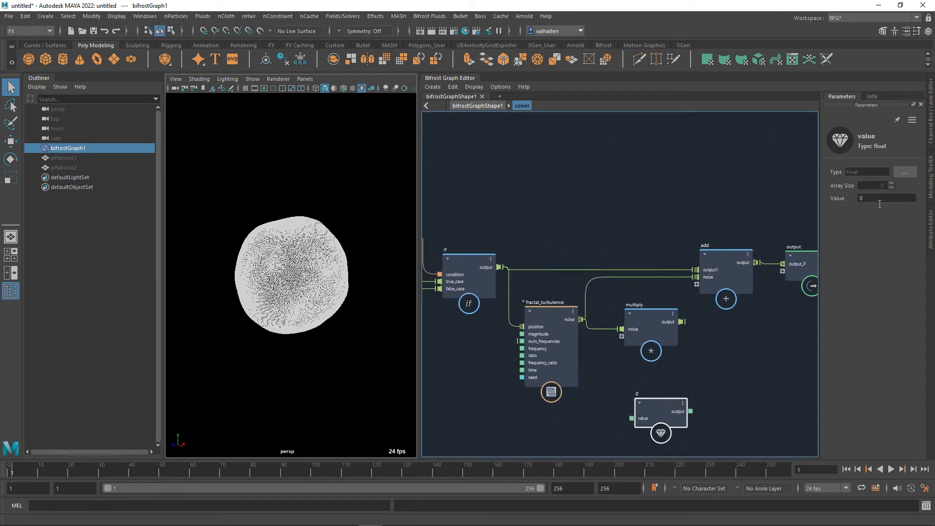
pyautogui.click(879, 199)
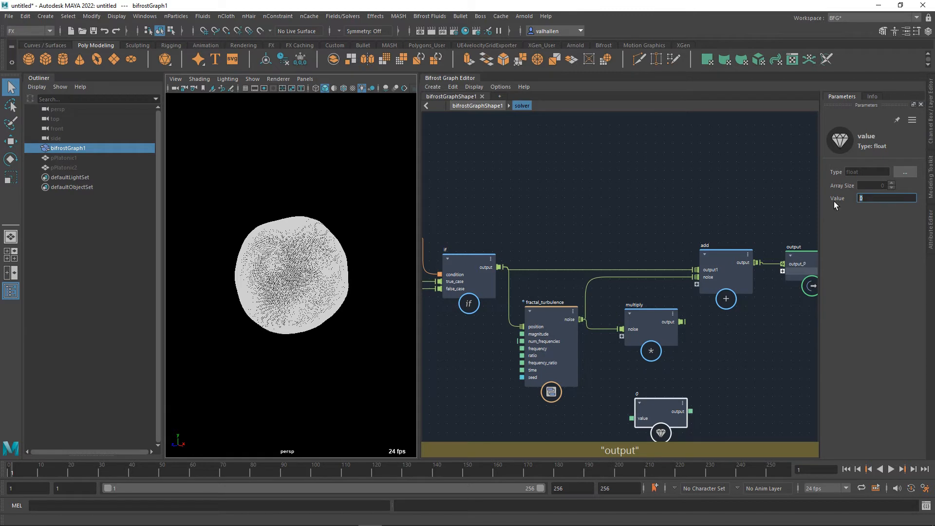
pyautogui.write('0.5')
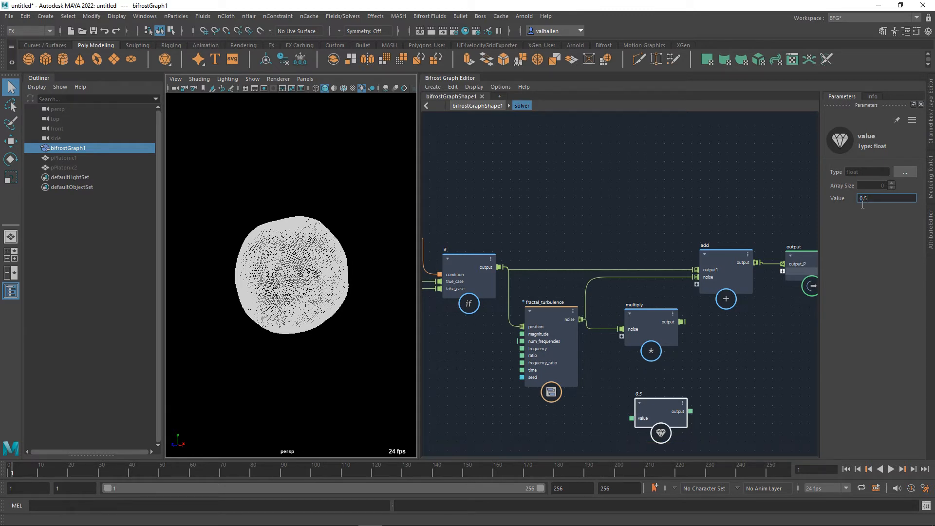
# Step: Connect the value node to multiply, feed multiply's output into the add node's noise input, and play the simulation
pyautogui.moveTo(669, 413); pyautogui.dragTo(626, 341)
pyautogui.moveTo(683, 351); pyautogui.dragTo(620, 349, button='middle')
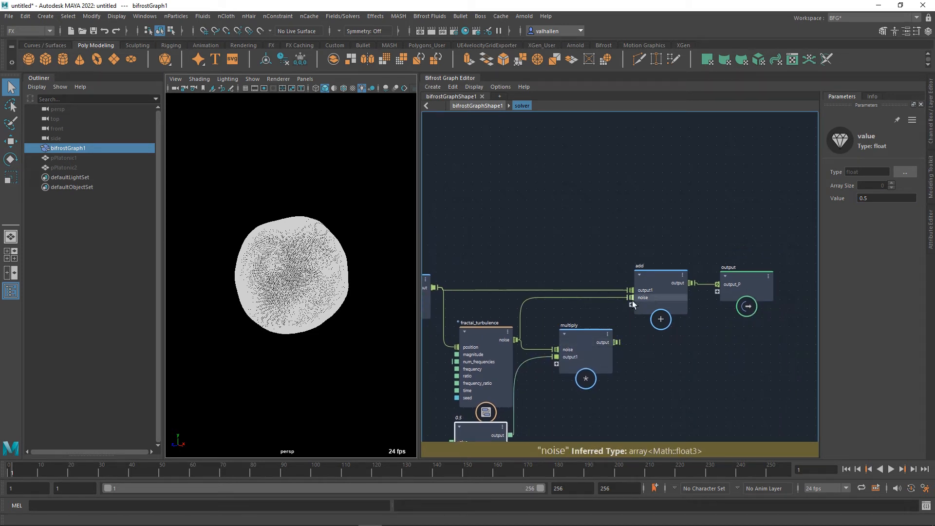
pyautogui.moveTo(617, 342); pyautogui.dragTo(632, 297)
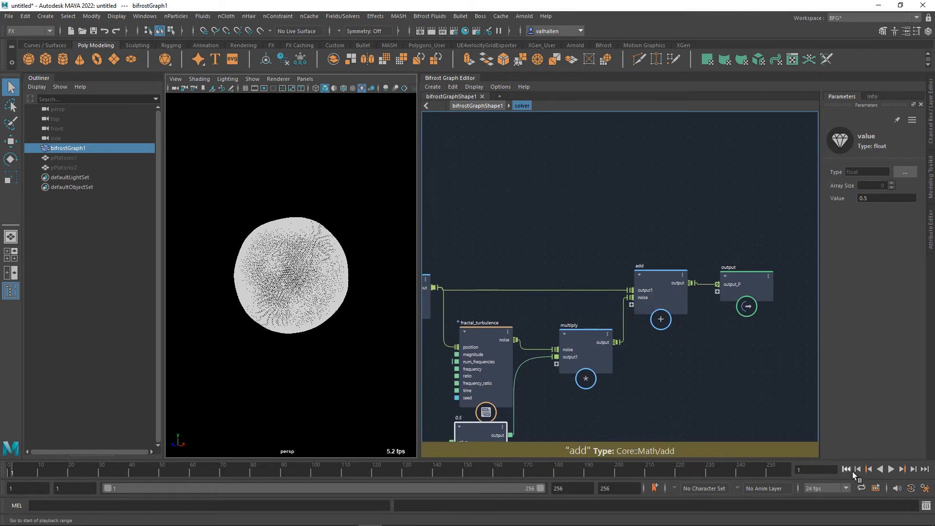
pyautogui.click(891, 470)
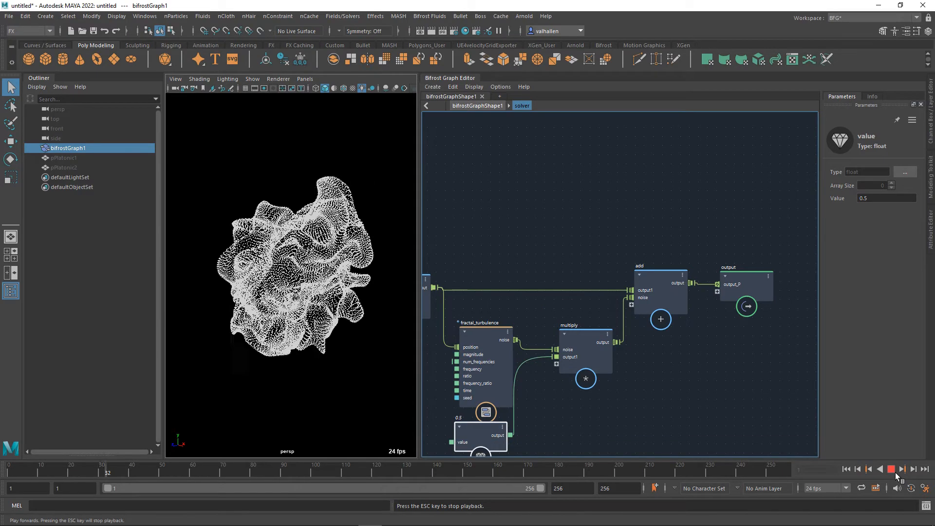
pyautogui.moveTo(694, 373); pyautogui.dragTo(749, 329, button='middle')
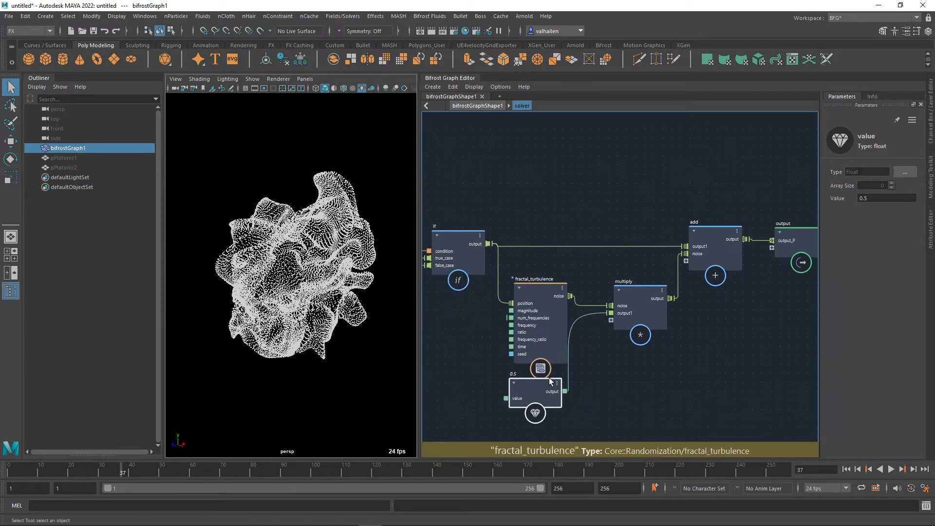
# Step: Set the value node feeding multiply to 0.1 and replay the simulation from frame 1
pyautogui.moveTo(880, 199); pyautogui.dragTo(828, 203)
pyautogui.write('0.1')
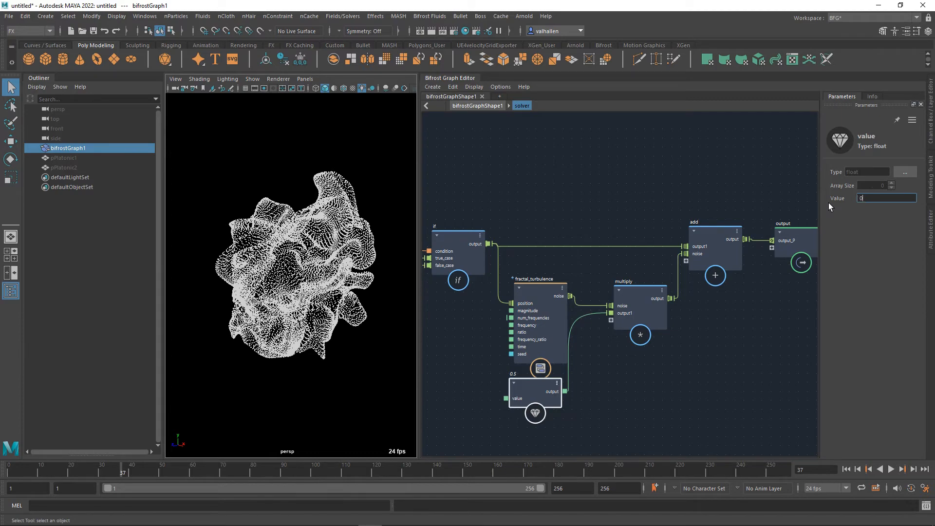
pyautogui.press('Return')
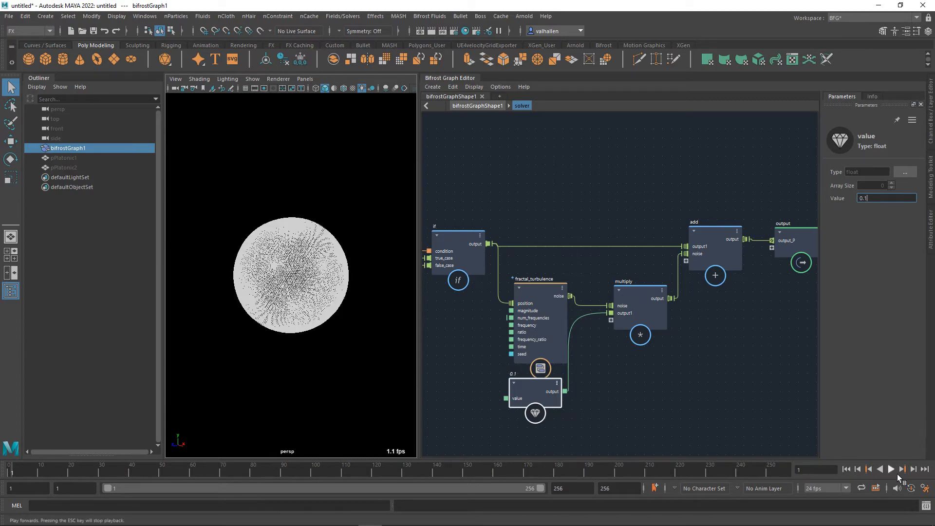
pyautogui.click(896, 474)
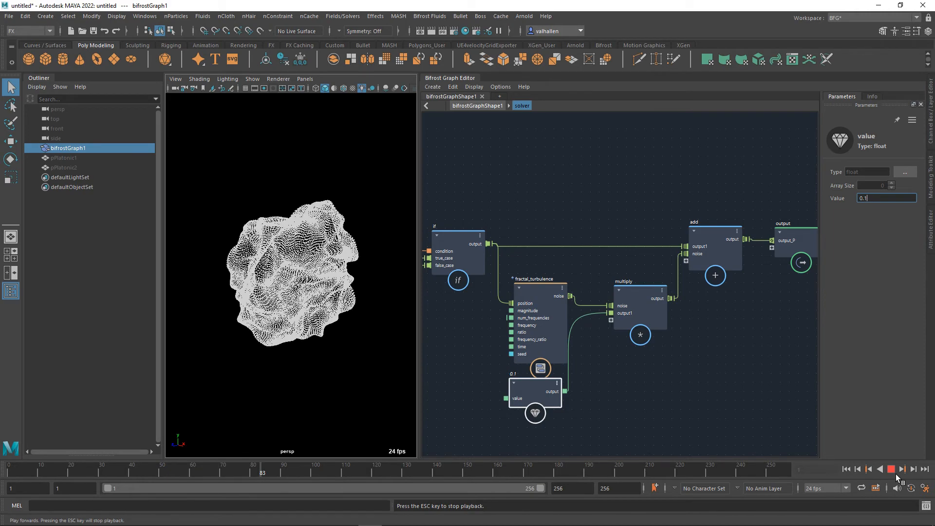
pyautogui.click(895, 474)
# Step: Review the solver network from its input node through fractal_turbulence, multiply and add to the output
pyautogui.scroll(-2, 729, 401)
pyautogui.moveTo(729, 401); pyautogui.dragTo(731, 380, button='middle')
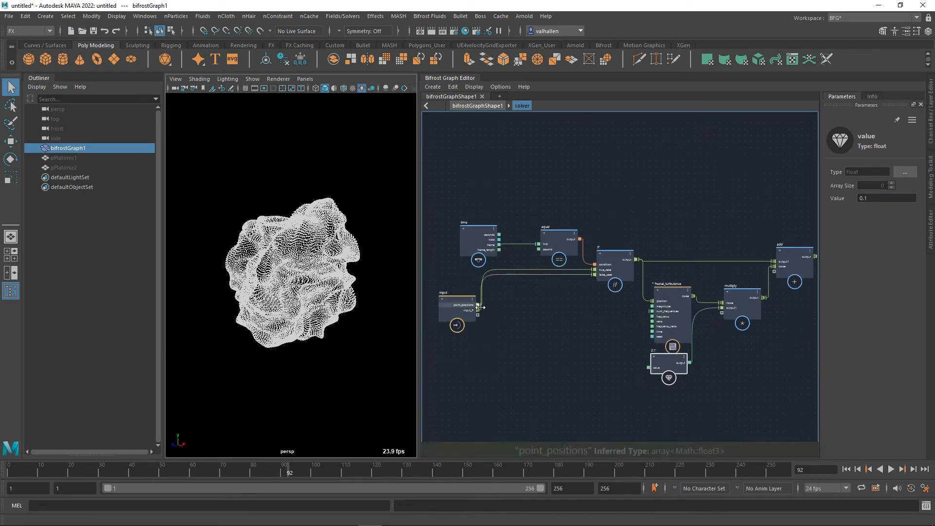
pyautogui.scroll(3, 643, 371)
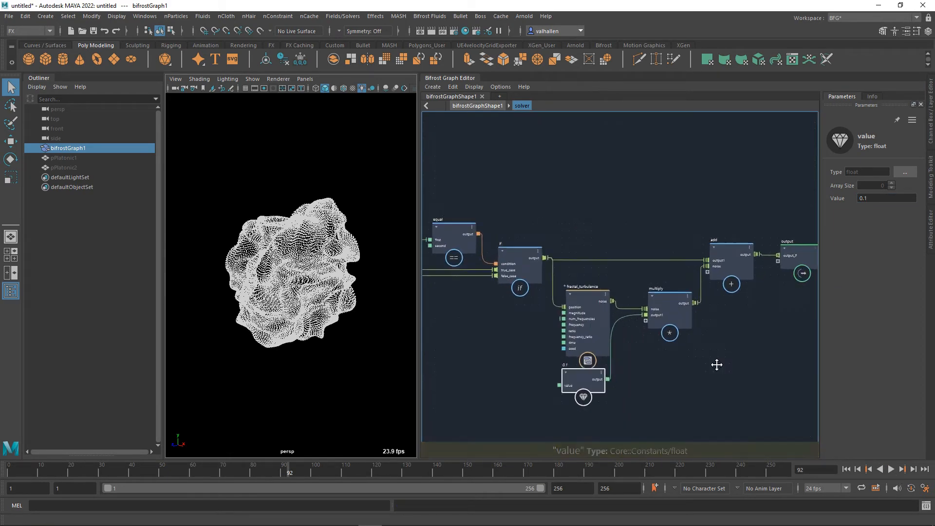
pyautogui.moveTo(716, 365); pyautogui.dragTo(677, 385, button='middle')
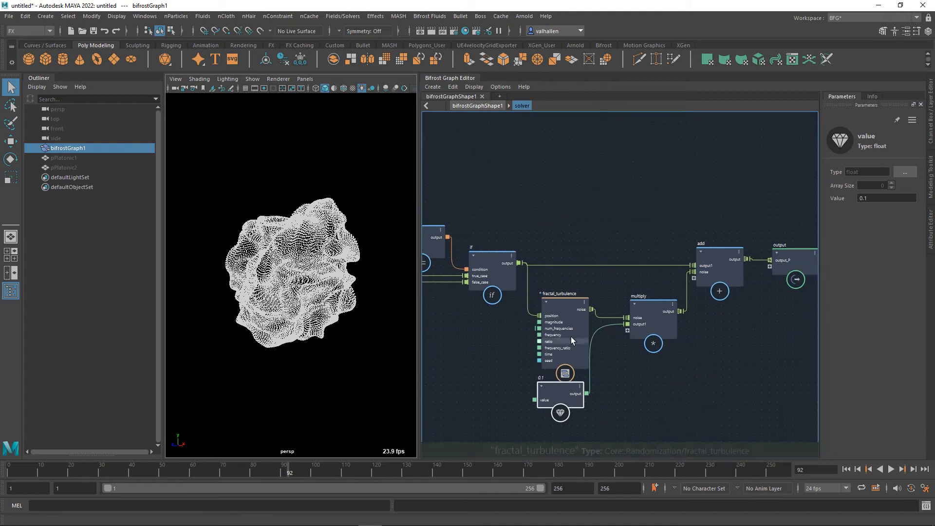
pyautogui.click(565, 305)
pyautogui.moveTo(643, 349); pyautogui.dragTo(621, 354, button='middle')
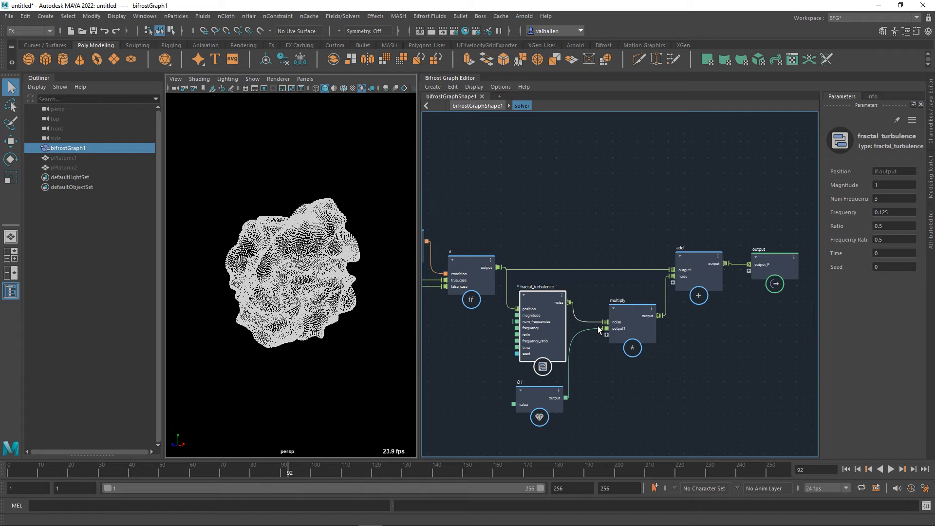
pyautogui.scroll(-1, 651, 337)
pyautogui.scroll(1, 656, 351)
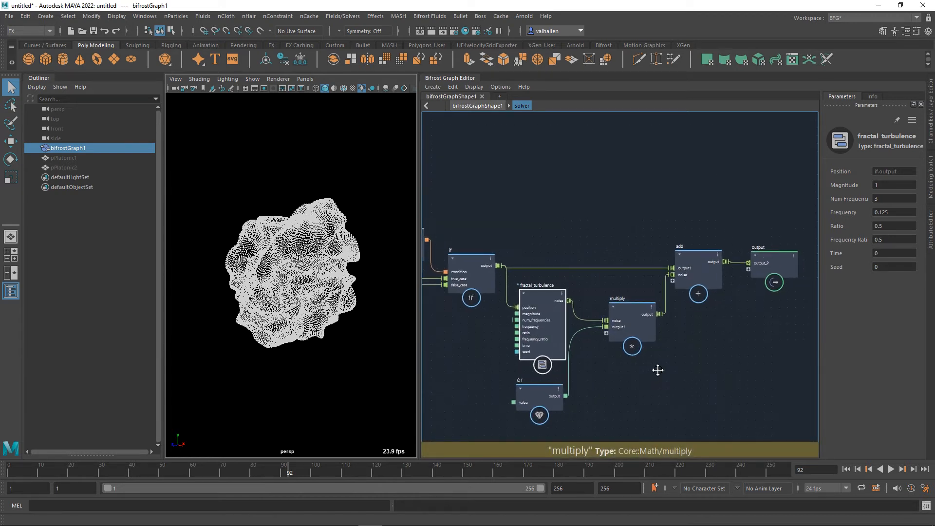
pyautogui.keyDown('alt'); pyautogui.moveTo(658, 370); pyautogui.dragTo(685, 381, button='middle'); pyautogui.keyUp('alt')
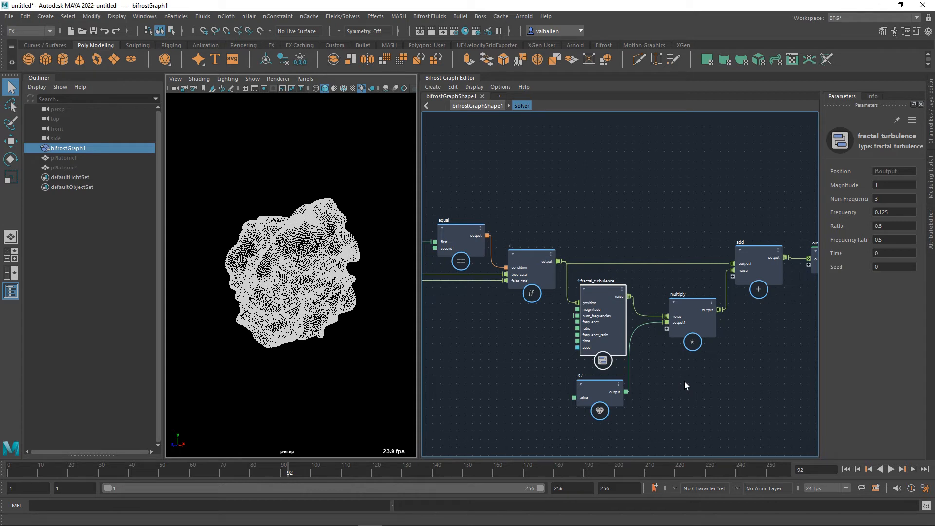
pyautogui.click(681, 396)
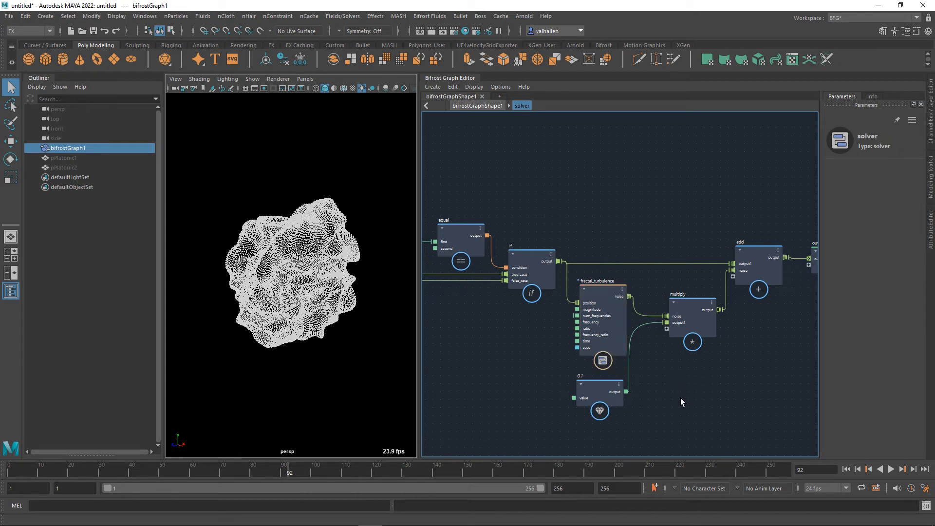
# Step: Return to the first frame and add a create_mesh_plane node in the parent graph outside the solver compound
pyautogui.click(846, 469)
pyautogui.press('u')
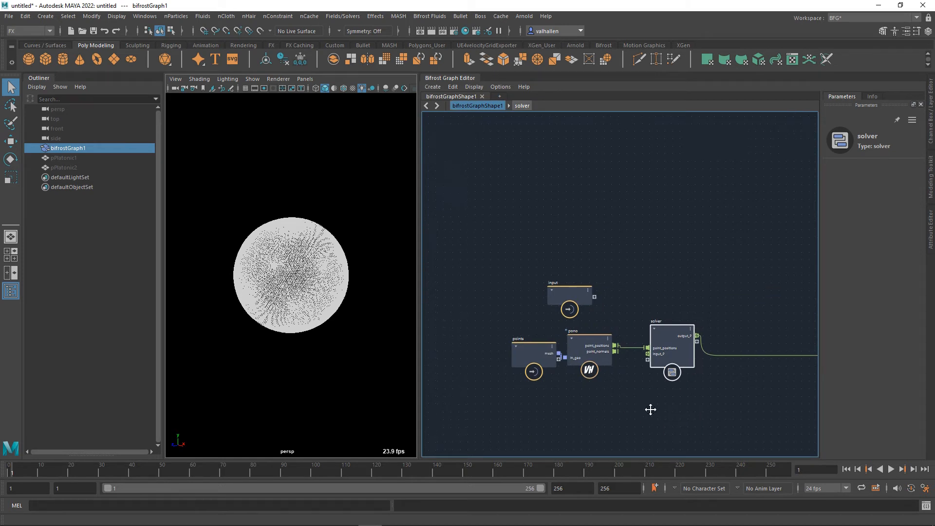
pyautogui.press('Tab')
pyautogui.write('create')
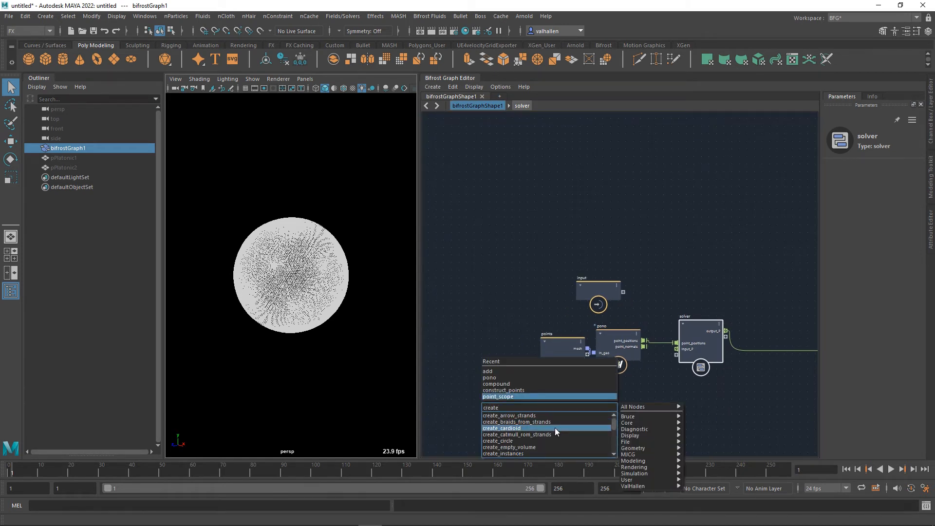
pyautogui.write('_mesh')
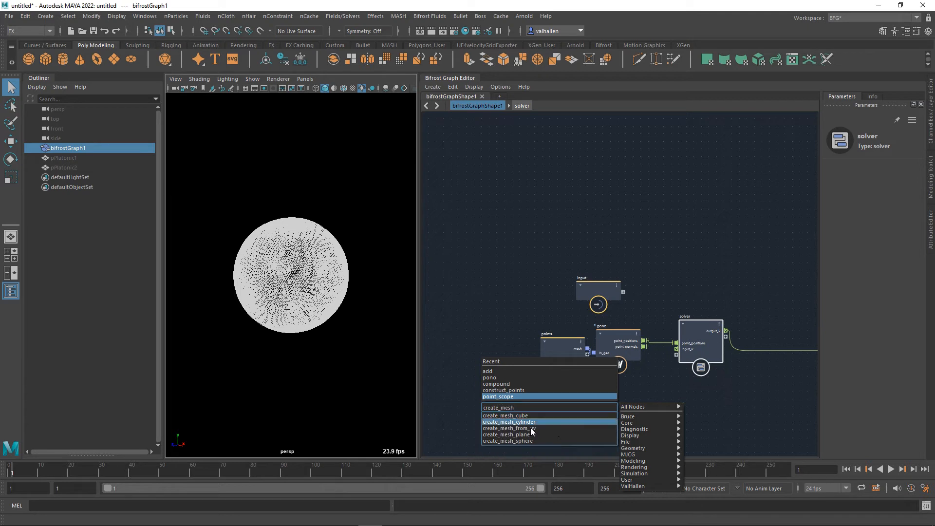
pyautogui.click(532, 434)
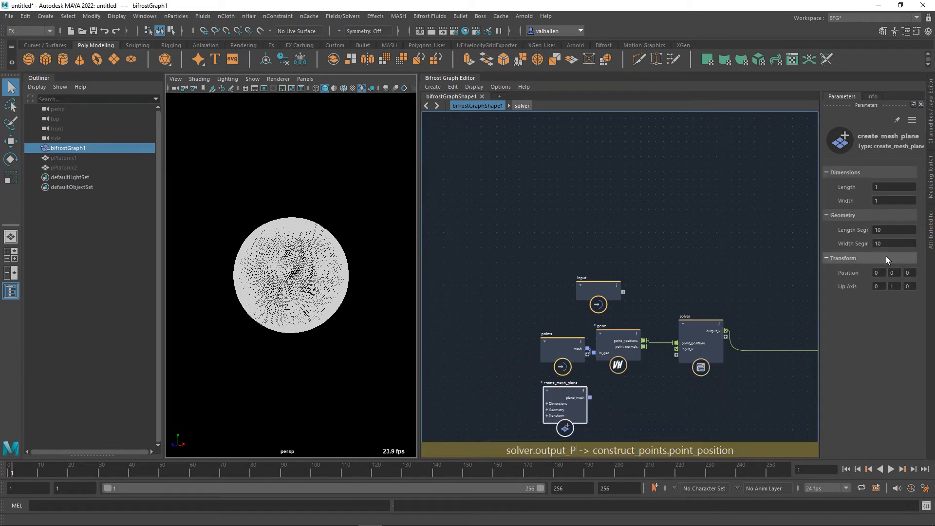
# Step: Set the create_mesh_plane length and width to 10, with 1000 length segments and 1000 width segments
pyautogui.click(890, 188)
pyautogui.write('10')
pyautogui.press('Tab')
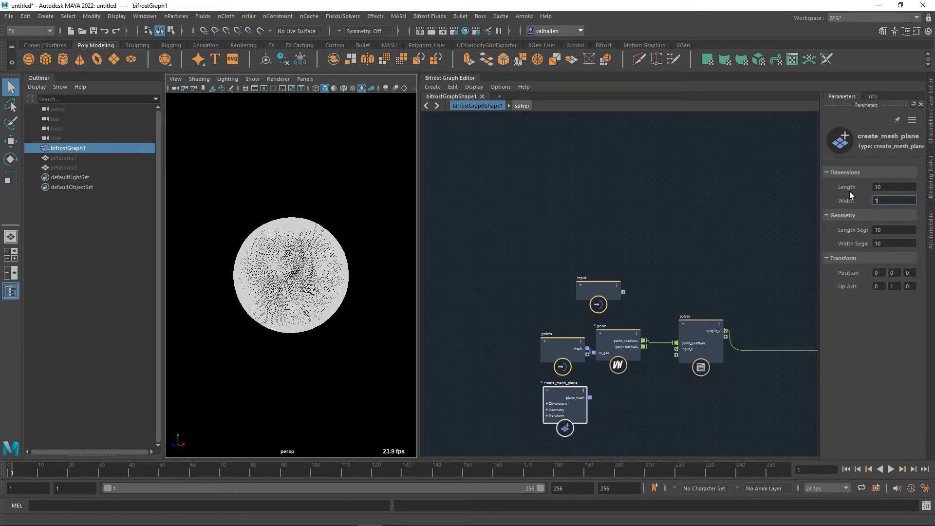
pyautogui.write('10')
pyautogui.press('Tab')
pyautogui.write('1000')
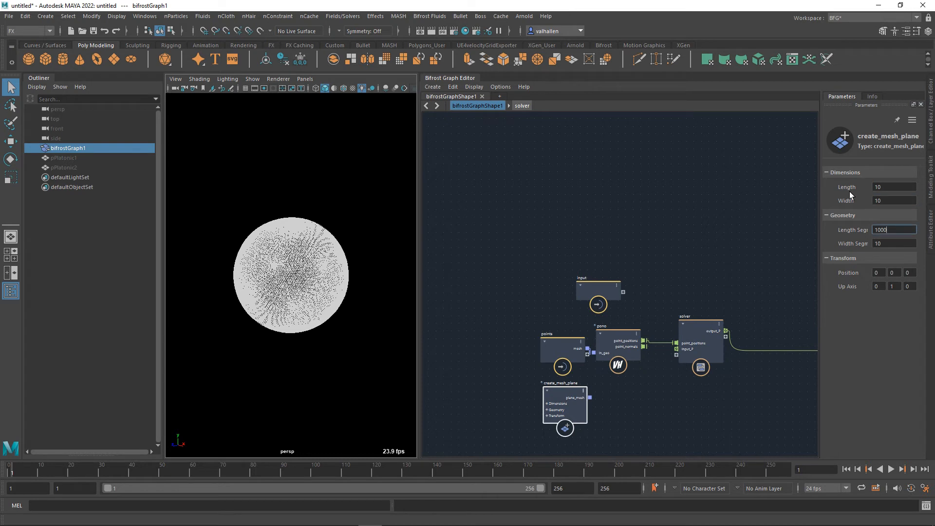
pyautogui.press('Tab')
pyautogui.write('1000')
pyautogui.press('Tab')
# Step: Connect create_mesh_plane to the pono node's in_geo input in place of the points node, and move points aside
pyautogui.moveTo(574, 350); pyautogui.dragTo(522, 348)
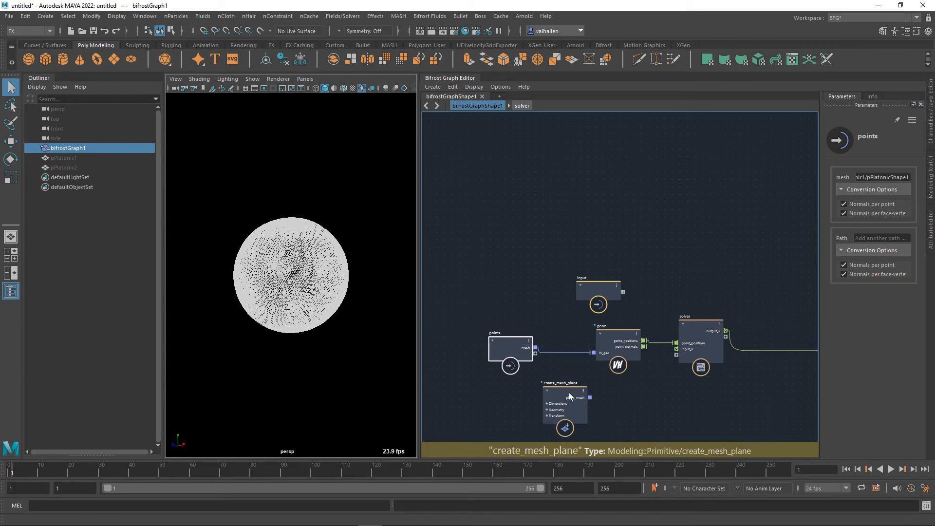
pyautogui.moveTo(569, 392); pyautogui.dragTo(594, 352)
pyautogui.moveTo(516, 355); pyautogui.dragTo(478, 315)
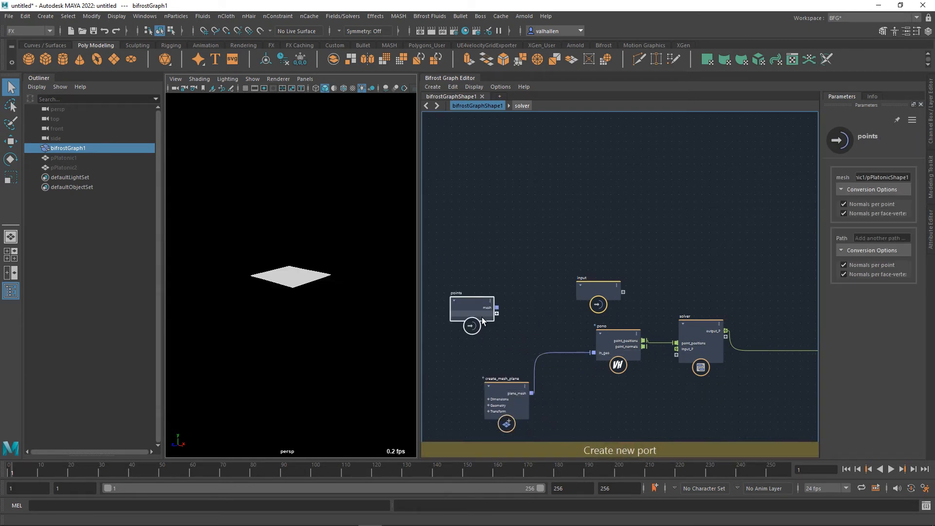
pyautogui.keyDown('alt'); pyautogui.moveTo(341, 311); pyautogui.dragTo(315, 294); pyautogui.keyUp('alt')
pyautogui.scroll(5, 315, 294)
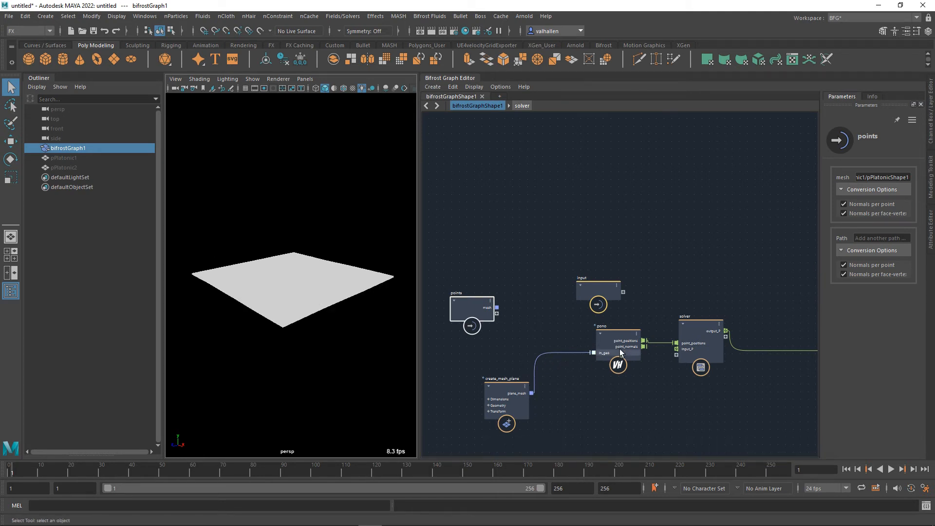
# Step: Move the pono and solver nodes farther apart and inspect the data on their point_positions connection
pyautogui.moveTo(620, 343); pyautogui.dragTo(590, 343)
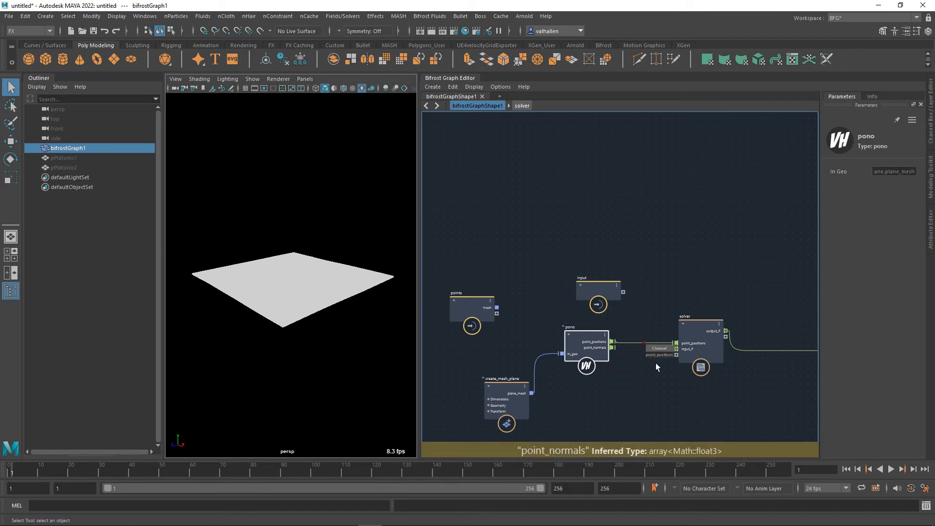
pyautogui.scroll(3, 653, 360)
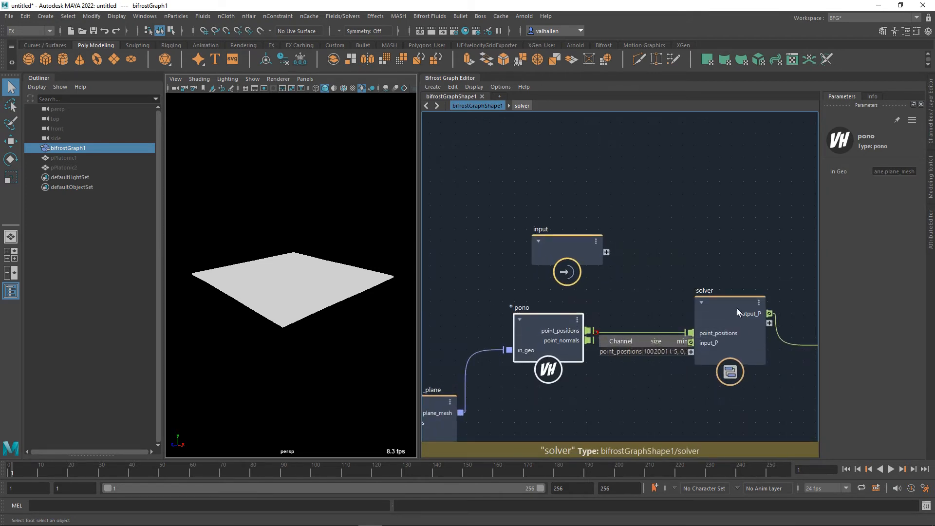
pyautogui.moveTo(737, 309); pyautogui.dragTo(782, 308)
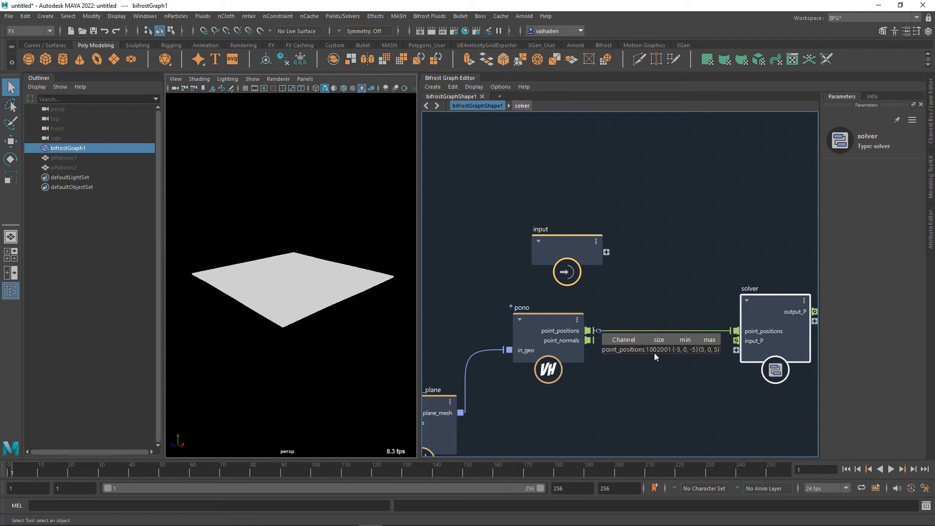
pyautogui.scroll(-2, 670, 353)
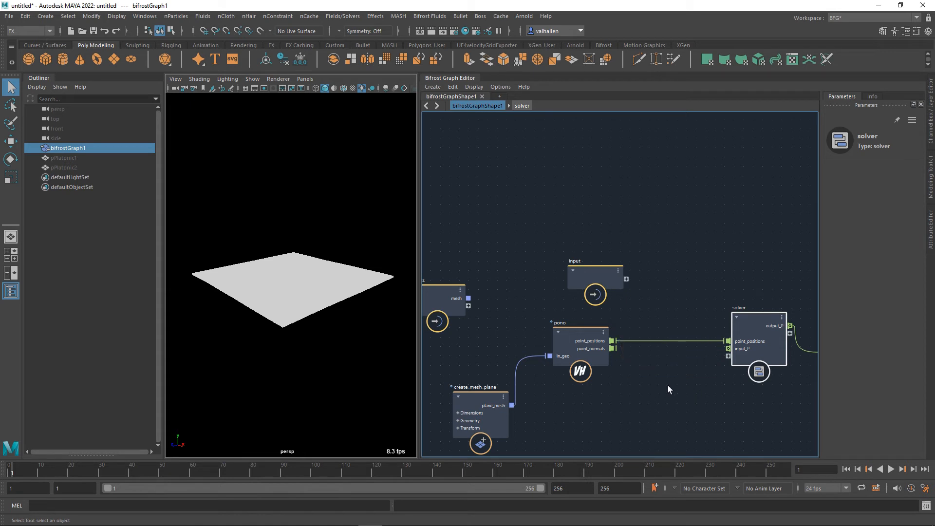
pyautogui.scroll(-2, 650, 383)
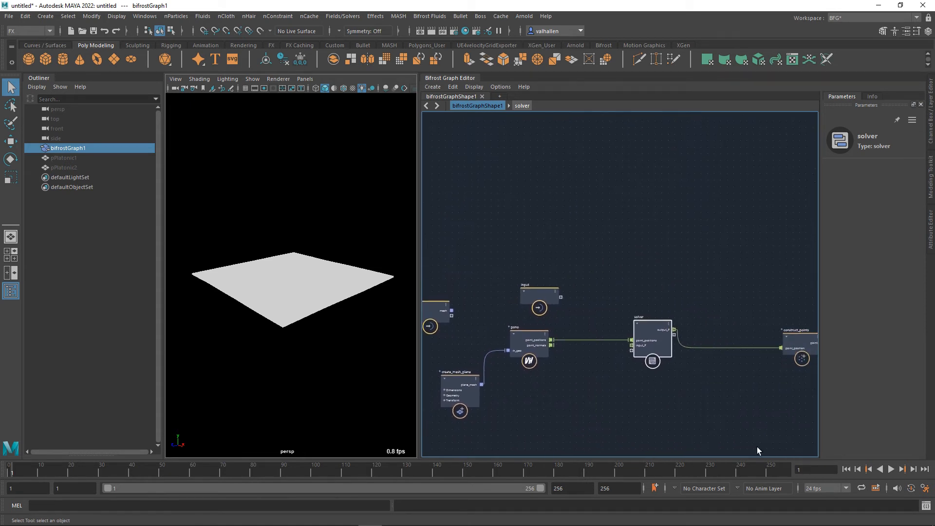
# Step: Play the turbulence simulation on the plane's points, stop it, and return to the first frame
pyautogui.click(893, 471)
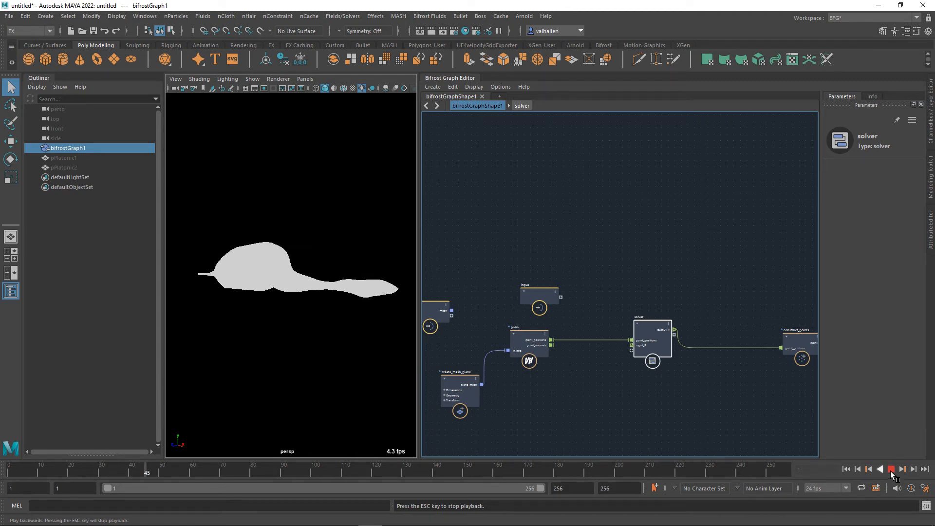
pyautogui.click(890, 470)
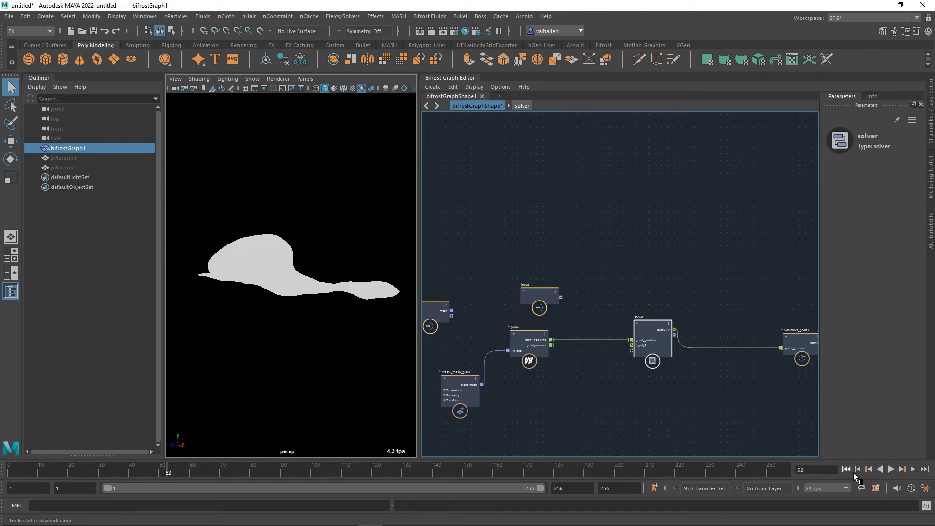
pyautogui.click(846, 468)
# Step: Inside the solver compound, set the fractal_turbulence node's frequency to 0.5
pyautogui.doubleClick(653, 329)
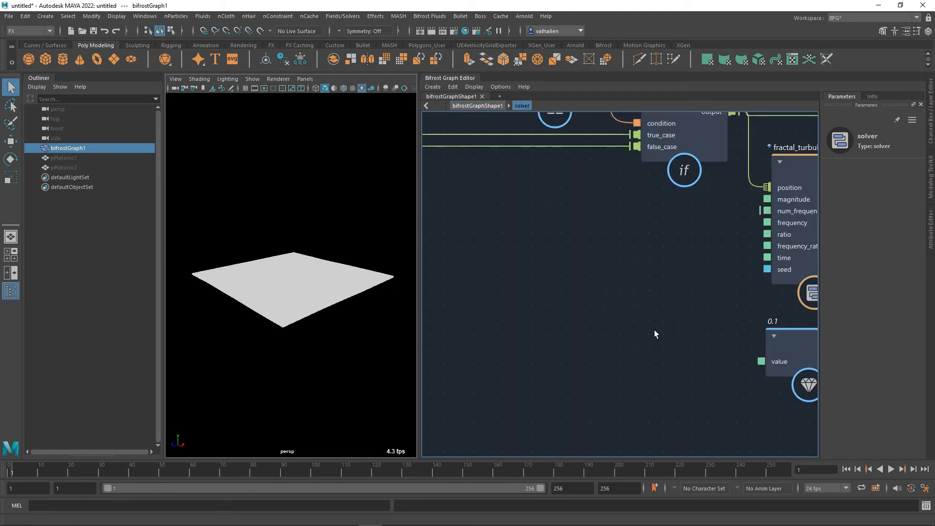
pyautogui.moveTo(622, 284); pyautogui.dragTo(572, 354, button='middle')
pyautogui.click(683, 274)
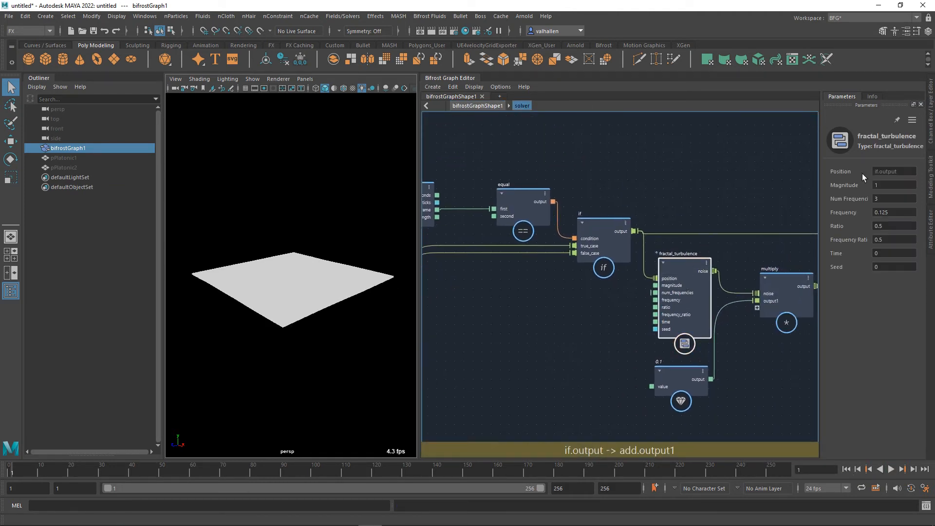
pyautogui.click(894, 212)
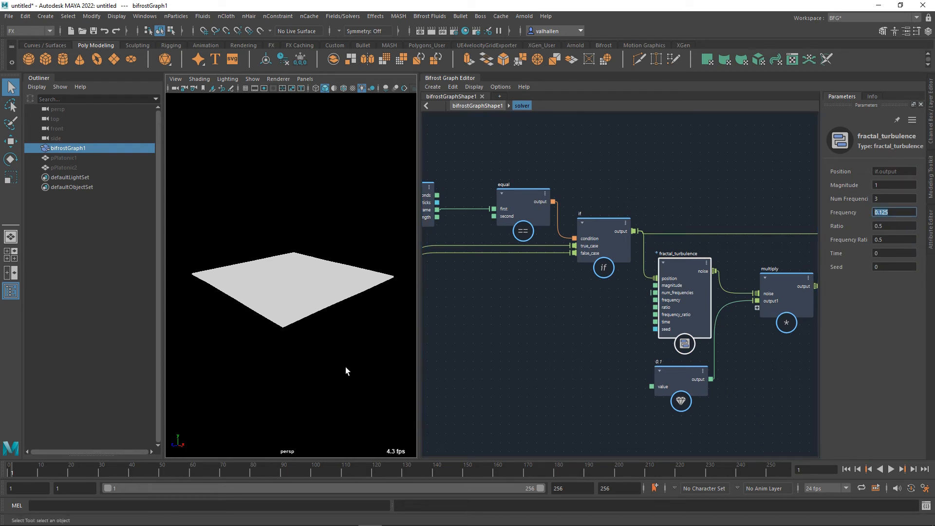
pyautogui.write('0.5')
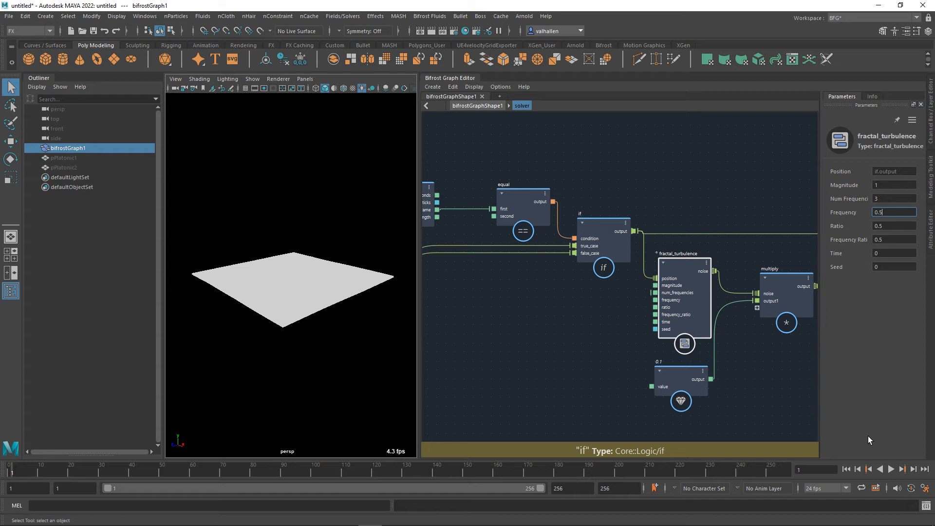
pyautogui.press('Return')
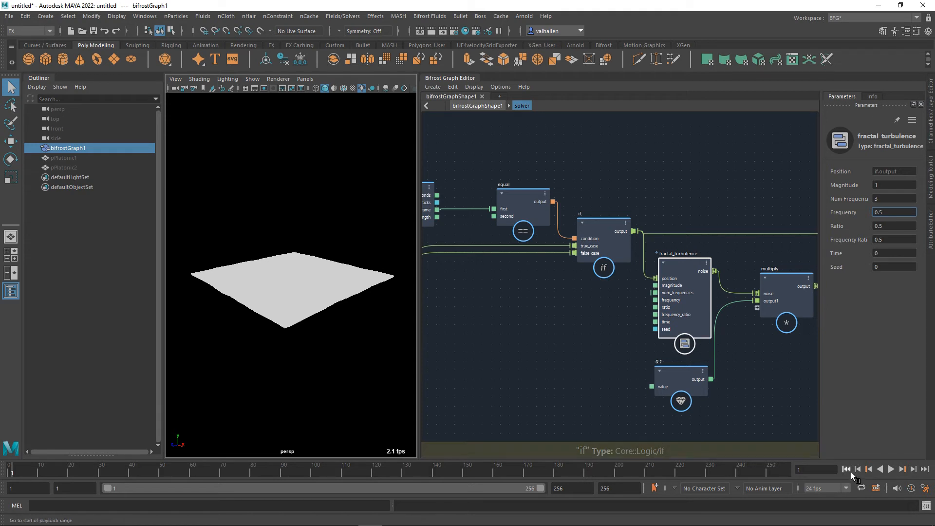
# Step: Play the simulation to frame 26, switch the viewport to default lighting, and view the deformed plane from another angle
pyautogui.click(891, 469)
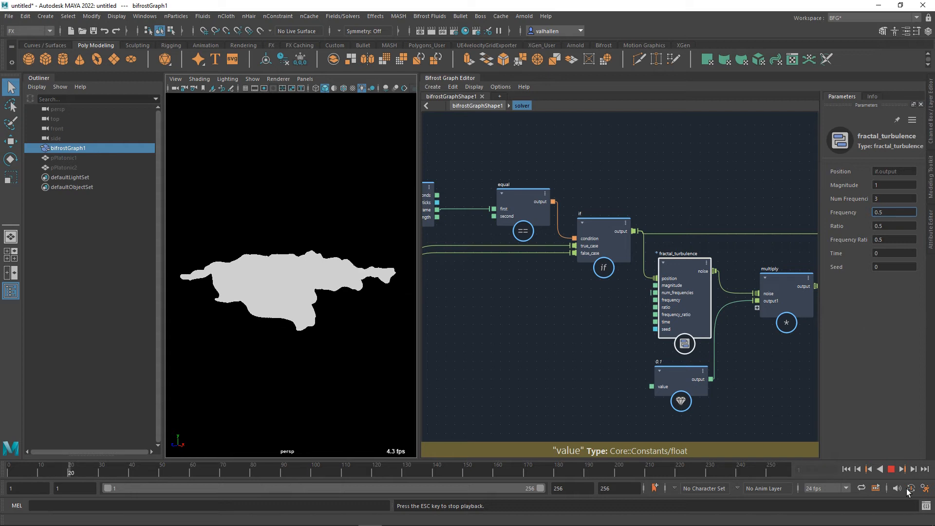
pyautogui.click(227, 79)
pyautogui.click(238, 95)
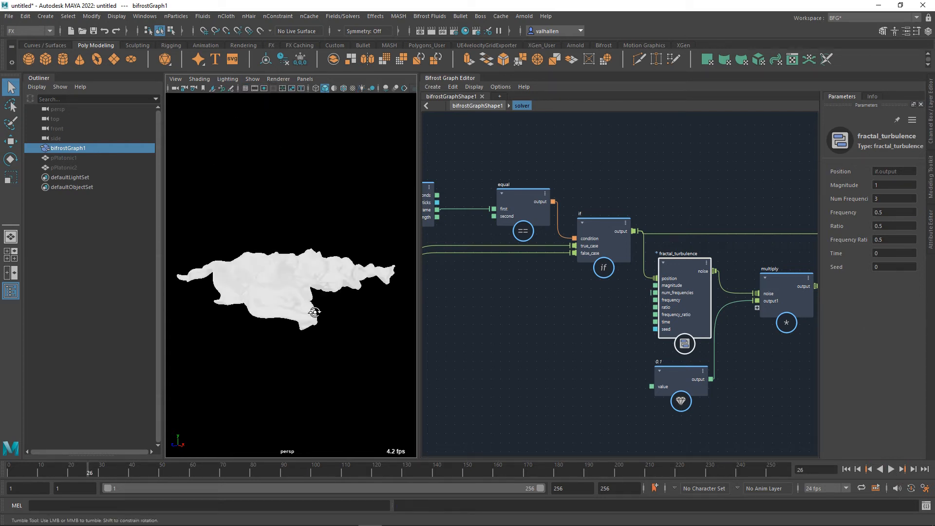
pyautogui.moveTo(339, 303)
pyautogui.keyDown('alt'); pyautogui.mouseDown()
pyautogui.moveTo(315, 308)
pyautogui.moveTo(402, 297)
pyautogui.moveTo(346, 301)
pyautogui.moveTo(329, 323)
pyautogui.moveTo(271, 287)
pyautogui.mouseUp(); pyautogui.keyUp('alt')
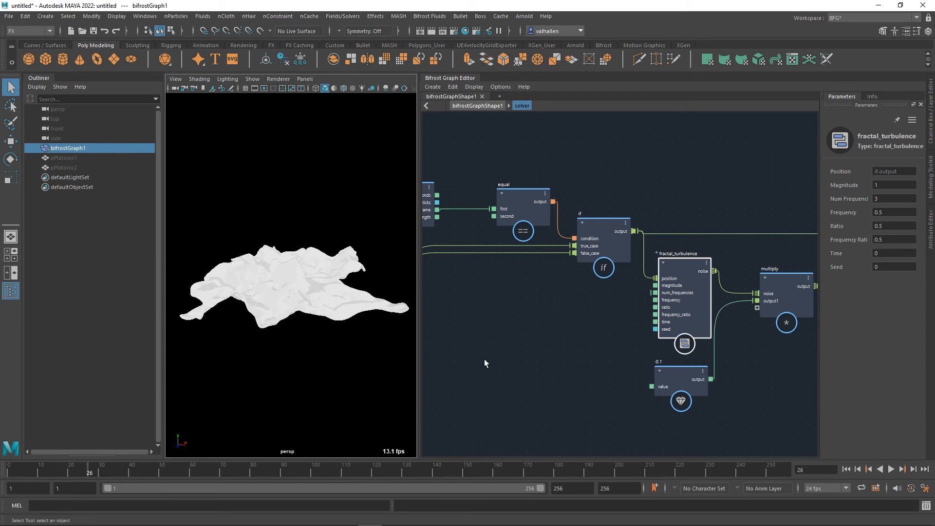
# Step: In the parent graph, connect the points node's mesh output to pono's in_geo input in place of create_mesh_plane
pyautogui.scroll(-1, 484, 358)
pyautogui.keyDown('alt'); pyautogui.moveTo(490, 361); pyautogui.dragTo(553, 371, button='middle'); pyautogui.keyUp('alt')
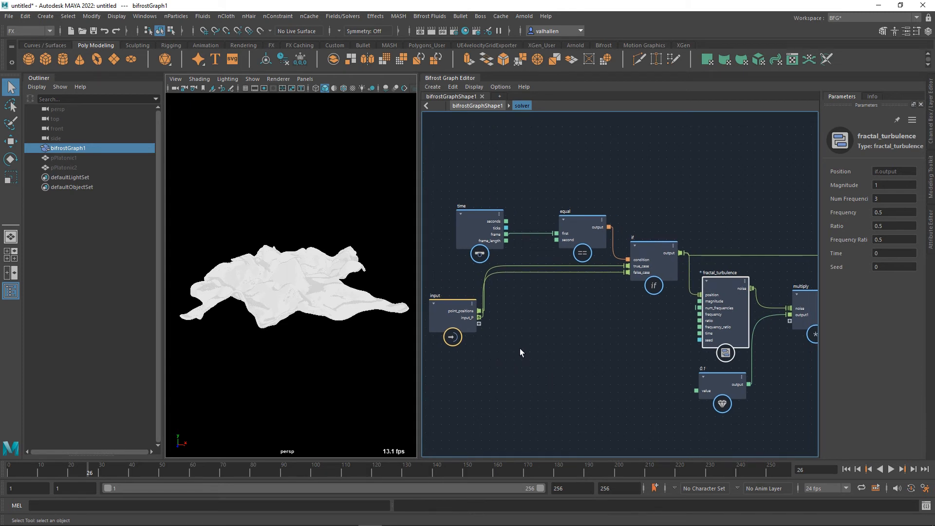
pyautogui.press('u')
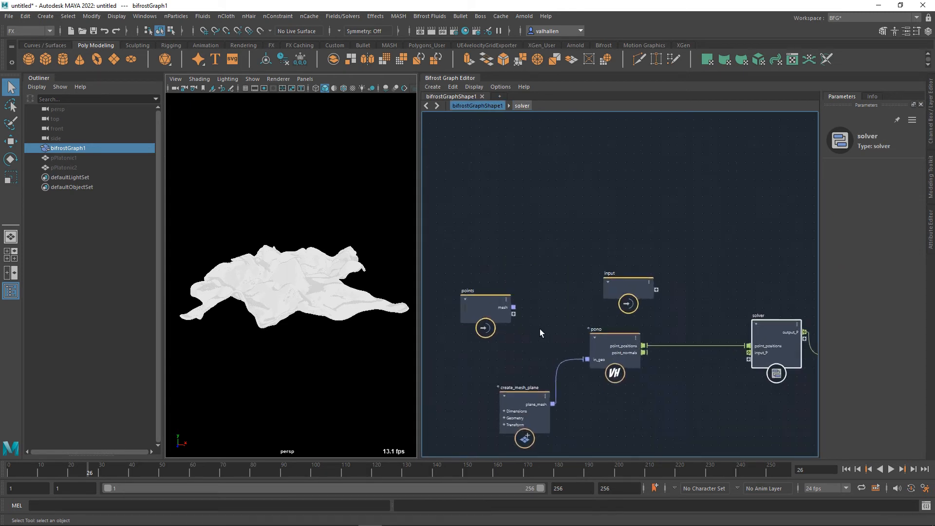
pyautogui.click(499, 314)
pyautogui.moveTo(521, 319); pyautogui.dragTo(600, 360)
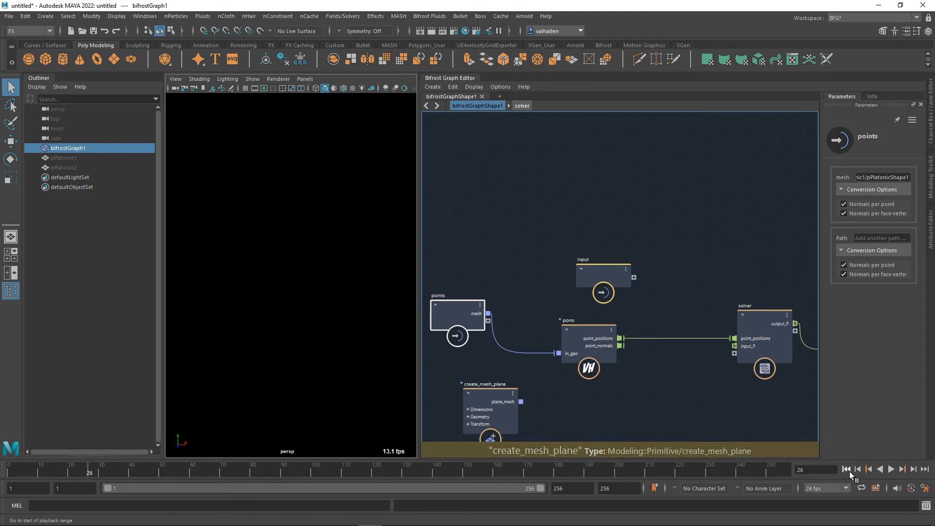
# Step: Return to the first frame and play the simulation on the platonic mesh's points, stopping at frame 55
pyautogui.click(847, 470)
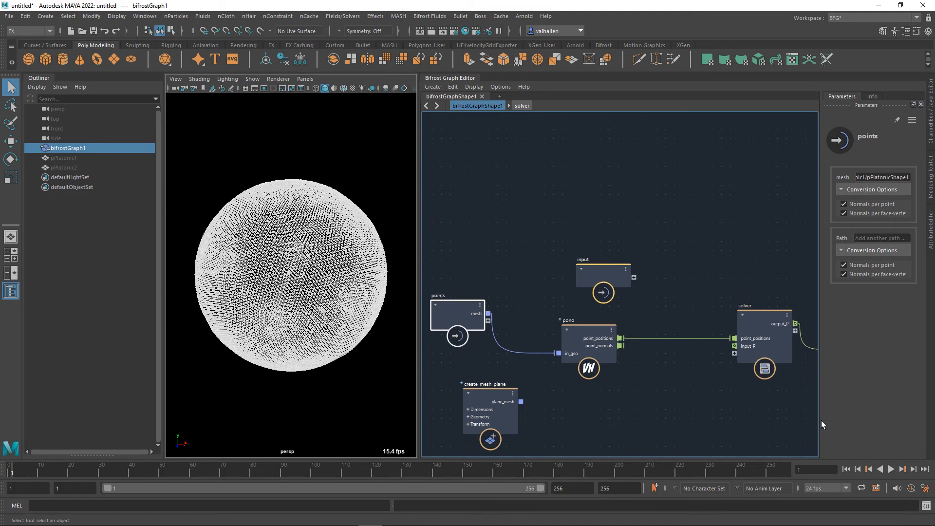
pyautogui.click(892, 472)
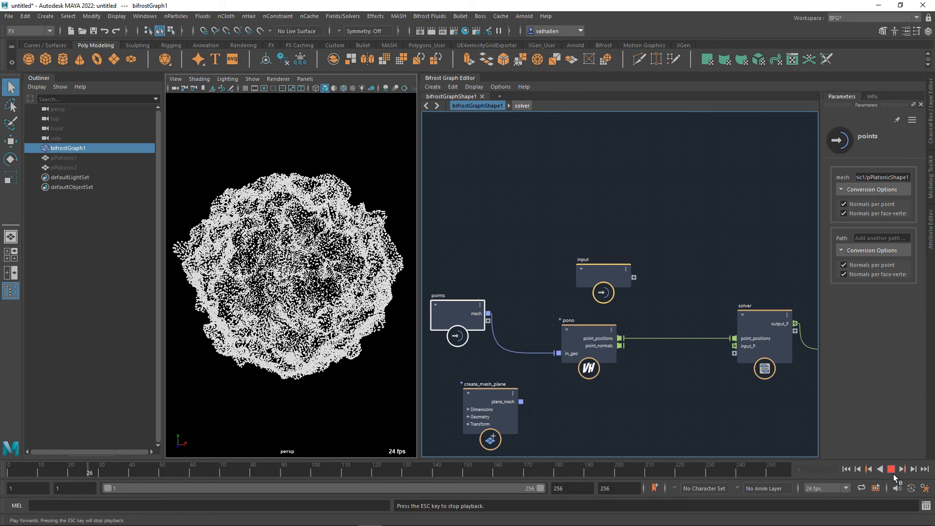
pyautogui.click(893, 473)
# Step: Delete the create_mesh_plane node from the parent graph
pyautogui.scroll(-2, 642, 392)
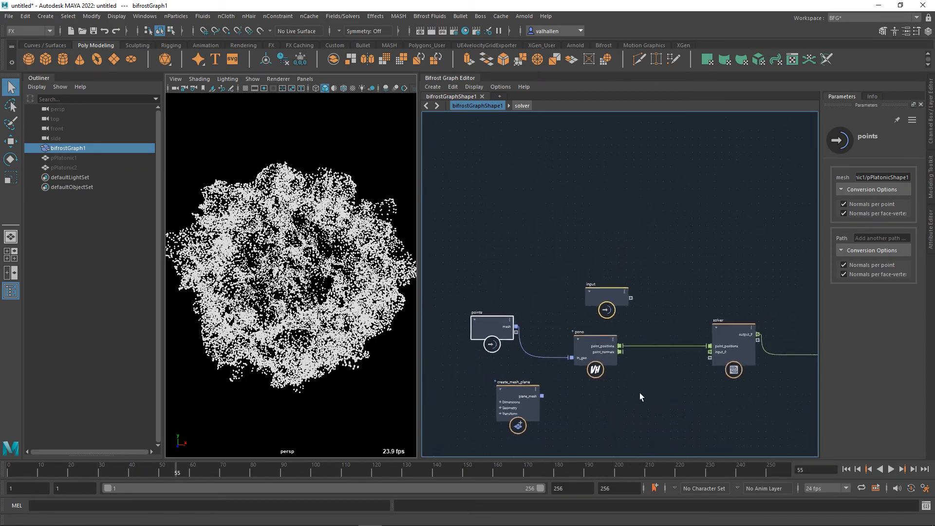
pyautogui.click(527, 401)
pyautogui.press('Delete')
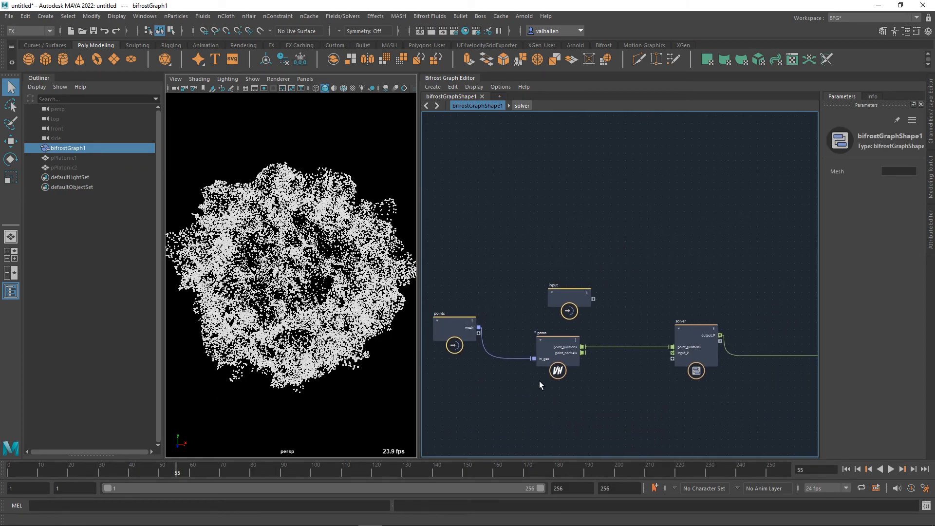
# Step: Move the points node next to pono and place the unused input node above points
pyautogui.click(462, 334)
pyautogui.moveTo(461, 334); pyautogui.dragTo(497, 366)
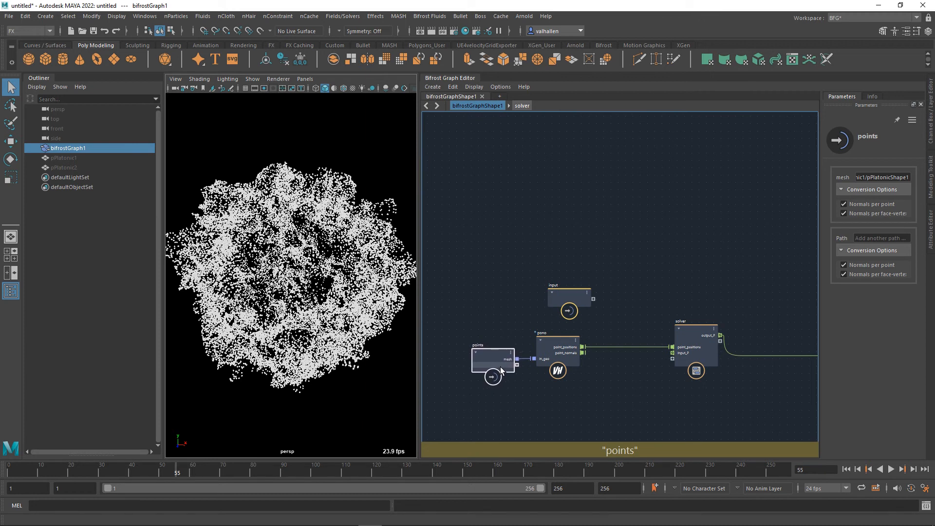
pyautogui.keyDown('alt'); pyautogui.moveTo(560, 390); pyautogui.dragTo(555, 390, button='middle'); pyautogui.keyUp('alt')
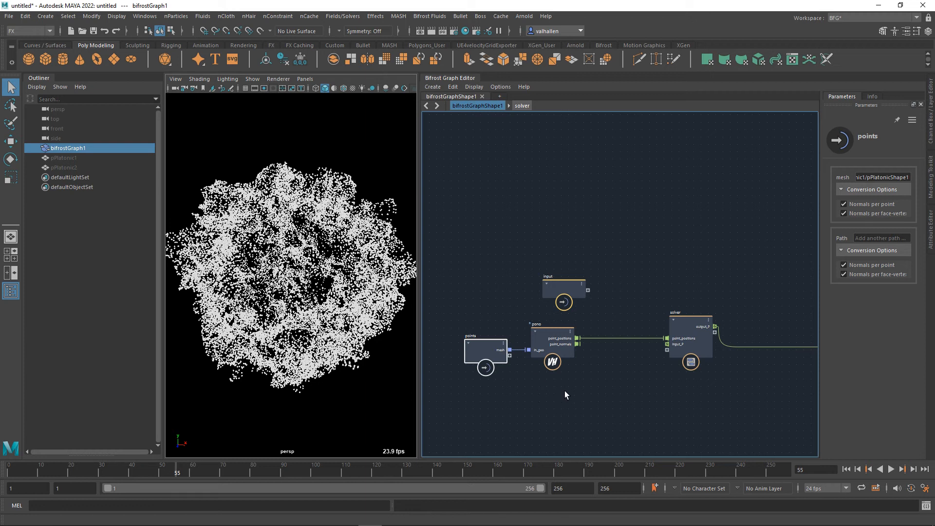
pyautogui.keyDown('alt'); pyautogui.moveTo(565, 392); pyautogui.dragTo(559, 399, button='middle'); pyautogui.keyUp('alt')
pyautogui.moveTo(558, 307); pyautogui.dragTo(481, 299)
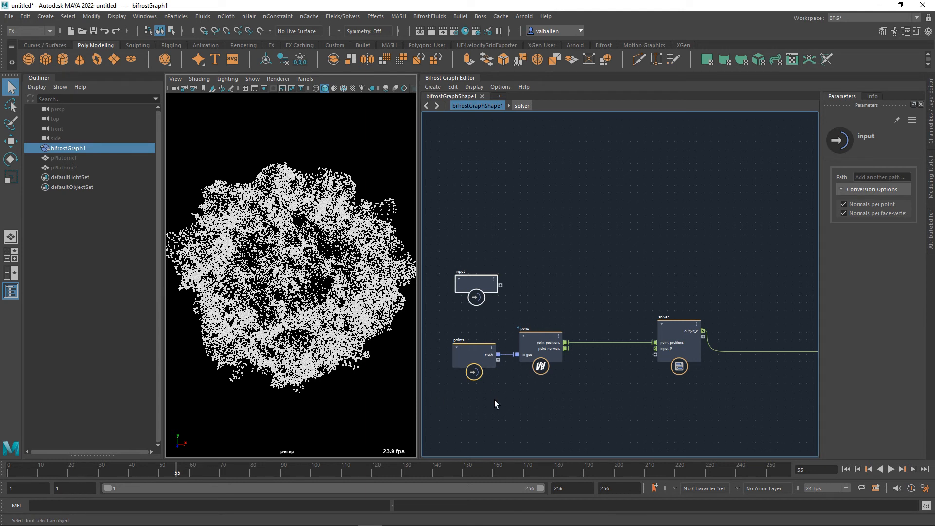
pyautogui.moveTo(498, 399); pyautogui.dragTo(503, 393, button='middle')
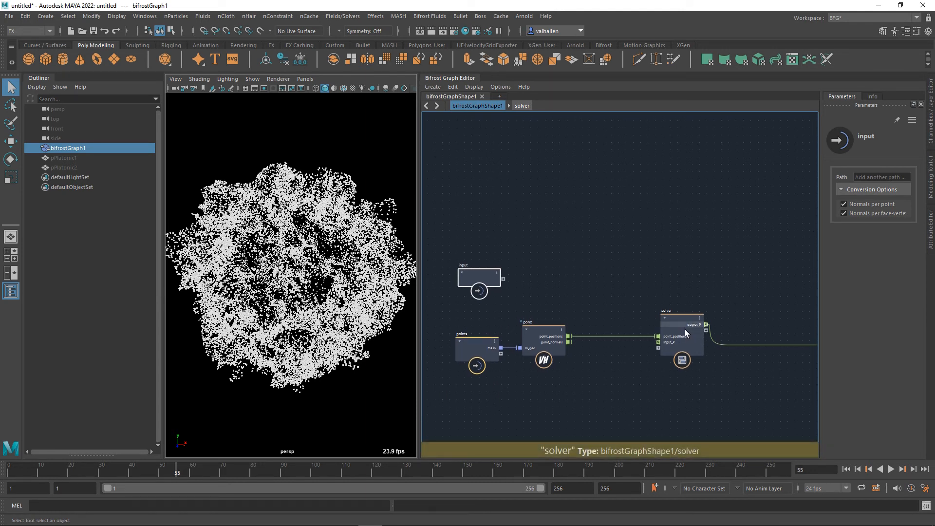
pyautogui.moveTo(506, 400); pyautogui.dragTo(507, 394, button='middle')
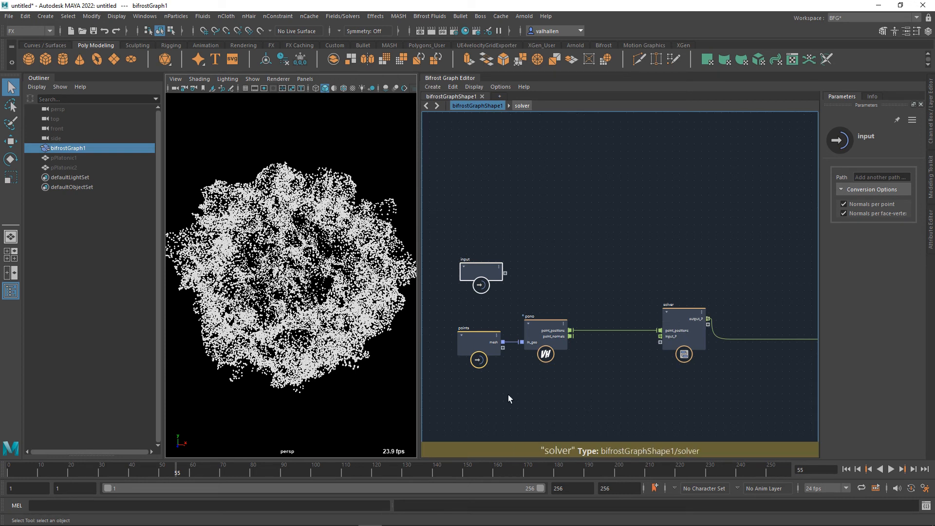
# Step: Return to the first frame and review the node chain from points through pono, solver, construct_points and point_scope to output
pyautogui.click(489, 360)
pyautogui.click(845, 469)
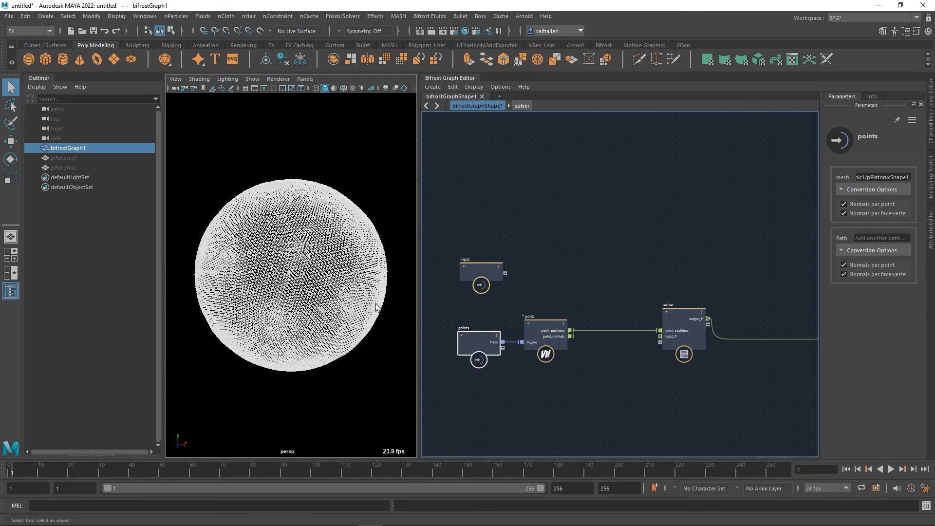
pyautogui.moveTo(570, 343); pyautogui.dragTo(550, 342, button='middle')
pyautogui.click(527, 336)
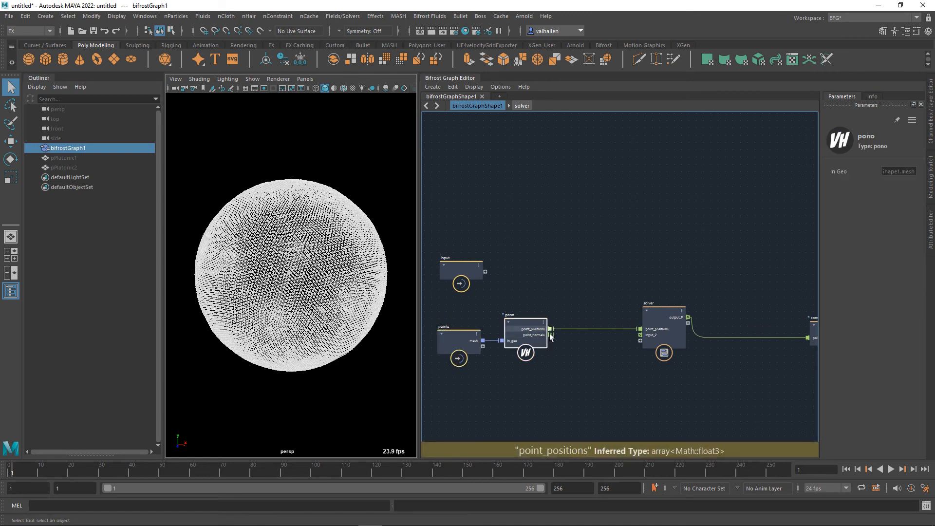
pyautogui.moveTo(614, 377); pyautogui.dragTo(532, 397, button='middle')
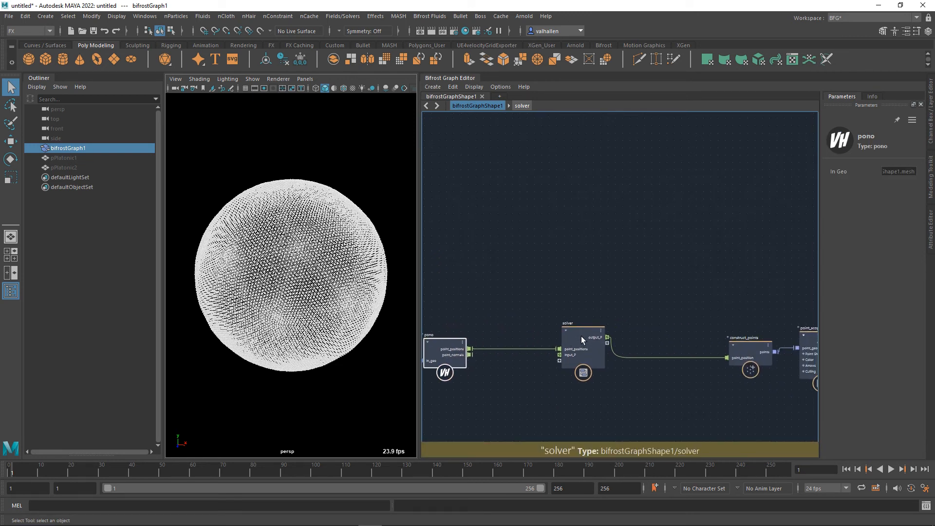
pyautogui.moveTo(622, 375); pyautogui.dragTo(604, 357, button='middle')
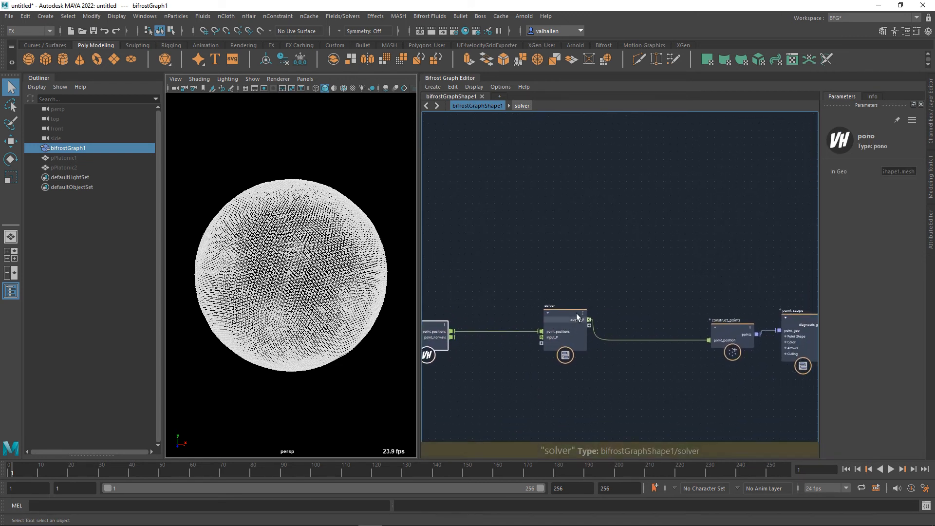
pyautogui.moveTo(778, 281); pyautogui.dragTo(611, 261, button='middle')
pyautogui.click(633, 304)
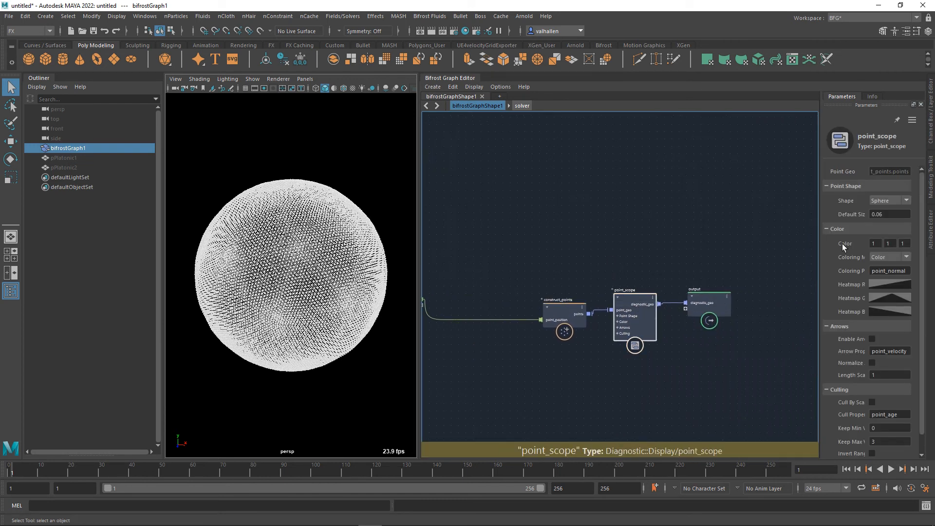
pyautogui.moveTo(715, 303); pyautogui.dragTo(706, 304)
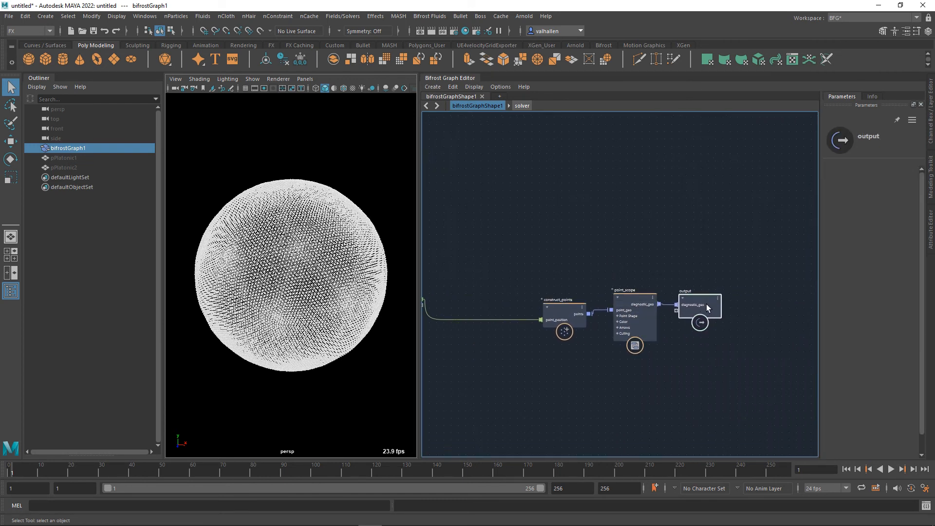
# Step: Open the solver compound and move the time and equal nodes up and away from the if node
pyautogui.moveTo(530, 267); pyautogui.dragTo(768, 258, button='middle')
pyautogui.click(635, 290)
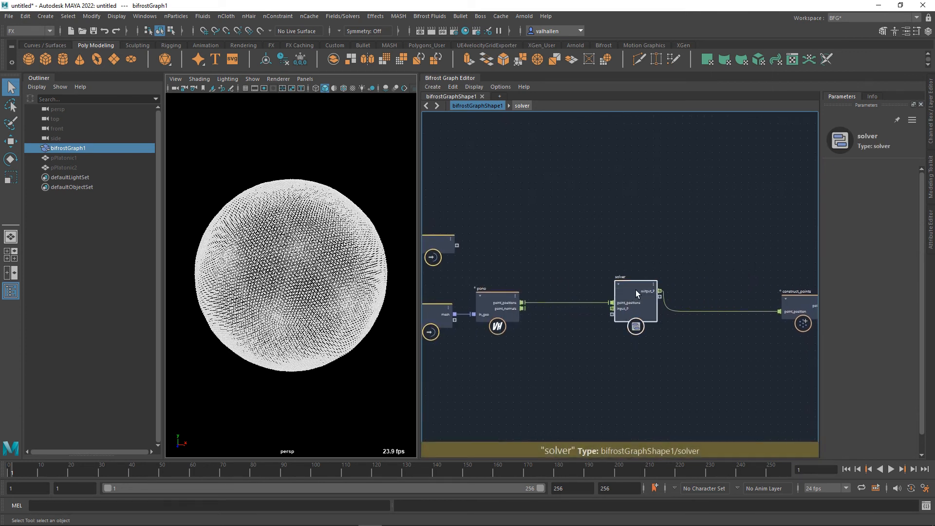
pyautogui.doubleClick(636, 290)
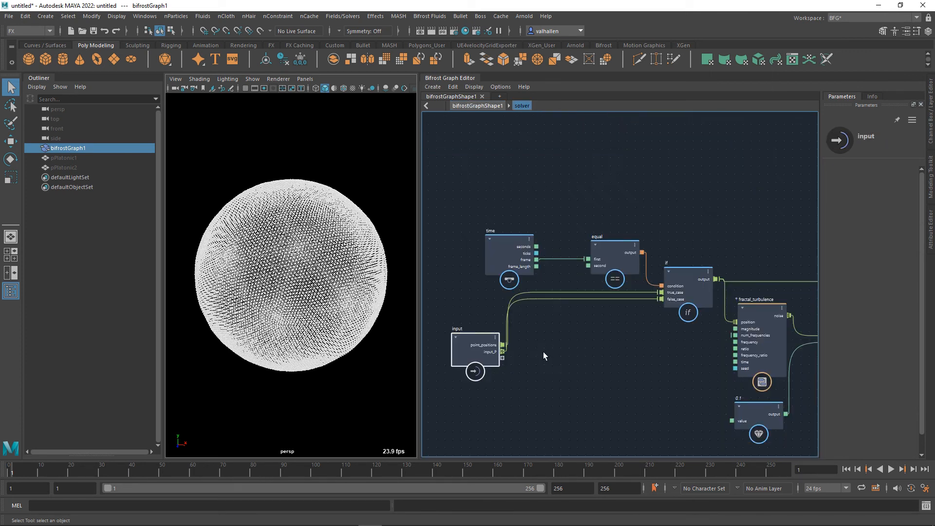
pyautogui.moveTo(509, 244); pyautogui.dragTo(476, 218)
pyautogui.moveTo(620, 252); pyautogui.dragTo(581, 228)
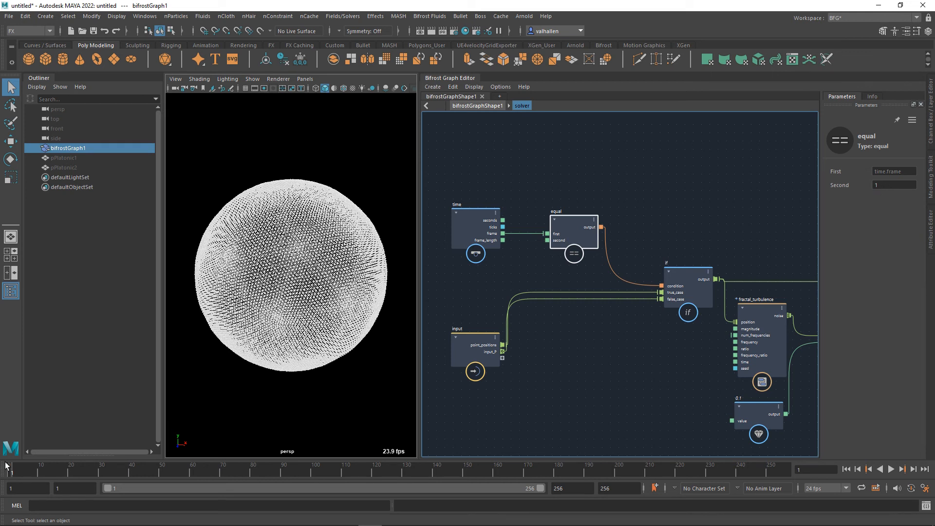
pyautogui.moveTo(653, 247); pyautogui.dragTo(652, 237, button='middle')
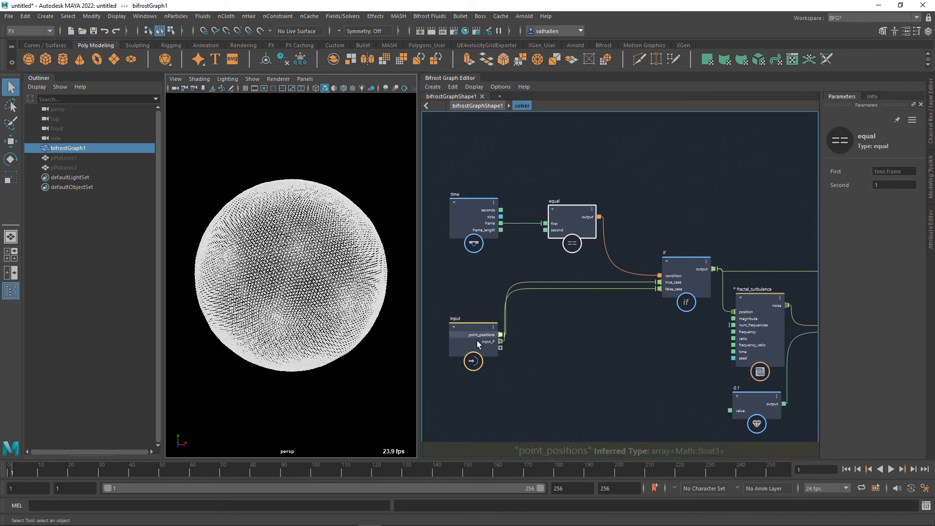
# Step: Check the solver's input ports in the parent graph, and reopen the compound at its input node
pyautogui.press('BackSpace')
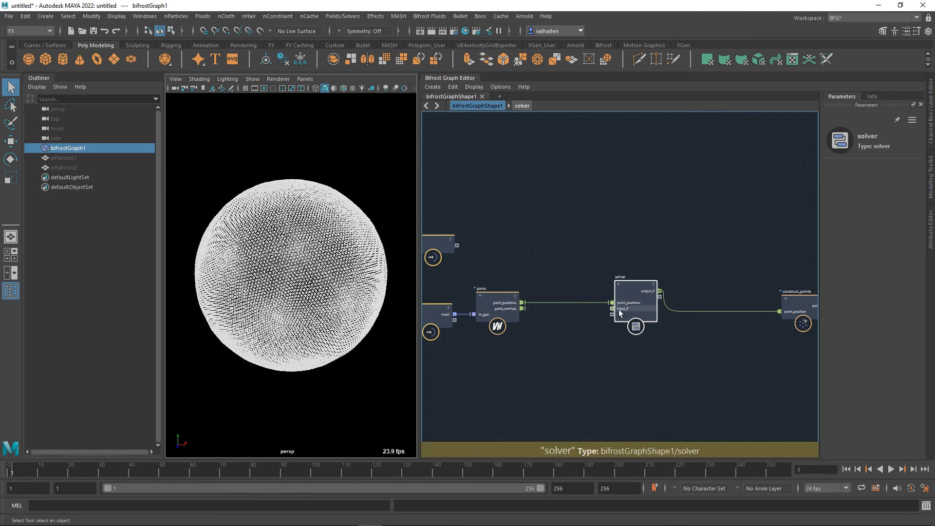
pyautogui.doubleClick(635, 305)
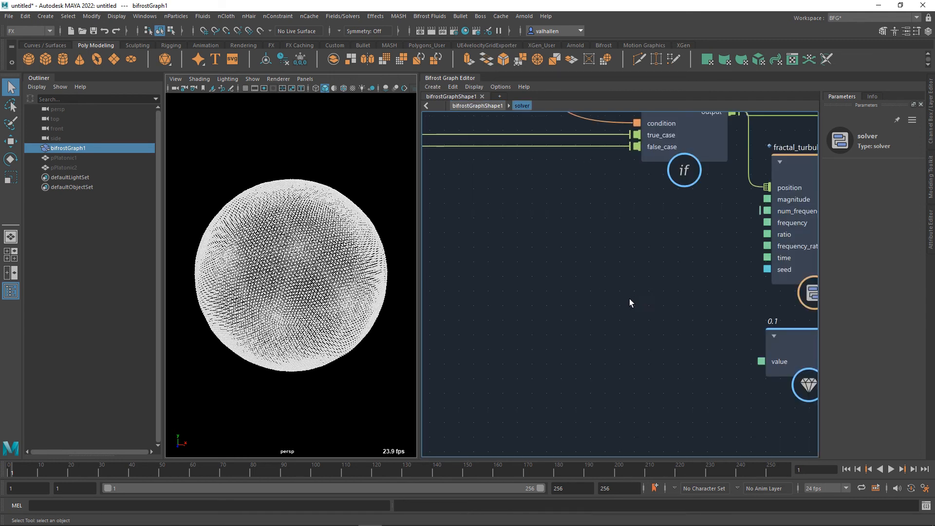
pyautogui.scroll(-2, 793, 328)
pyautogui.keyDown('alt'); pyautogui.moveTo(793, 328); pyautogui.dragTo(521, 380, button='middle'); pyautogui.keyUp('alt')
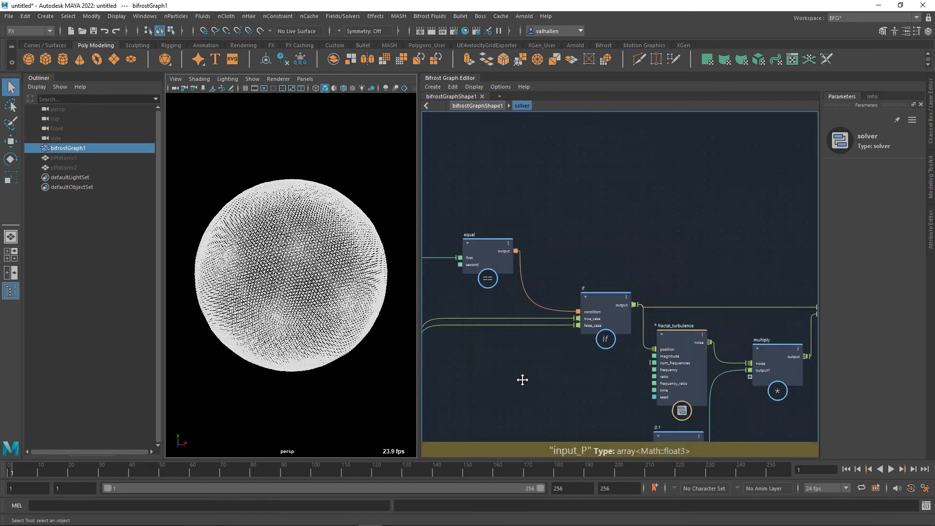
pyautogui.moveTo(776, 354)
pyautogui.keyDown('alt'); pyautogui.mouseDown(button='middle')
pyautogui.moveTo(567, 363)
pyautogui.moveTo(774, 336)
pyautogui.mouseUp(button='middle'); pyautogui.keyUp('alt')
pyautogui.keyDown('alt'); pyautogui.moveTo(533, 349); pyautogui.dragTo(700, 329, button='middle'); pyautogui.keyUp('alt')
# Step: Inspect the port feedback setting of the input_P port on the solver's input node
pyautogui.rightClick(516, 313)
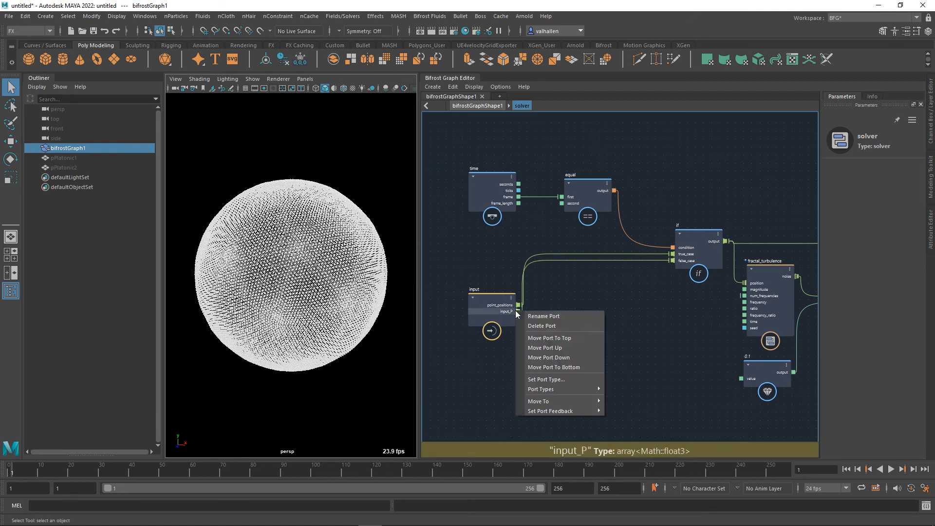
pyautogui.moveTo(561, 389)
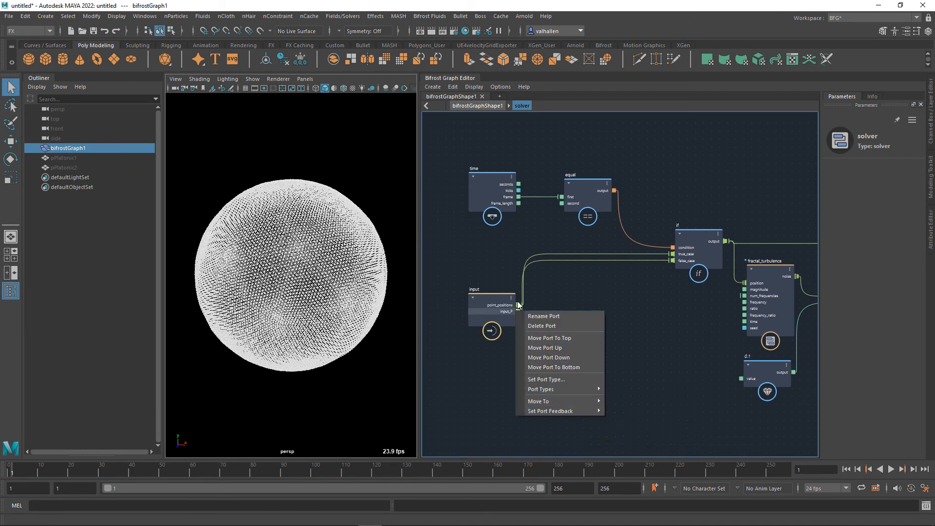
pyautogui.click(558, 278)
pyautogui.keyDown('alt'); pyautogui.moveTo(598, 327); pyautogui.dragTo(563, 322, button='middle'); pyautogui.keyUp('alt')
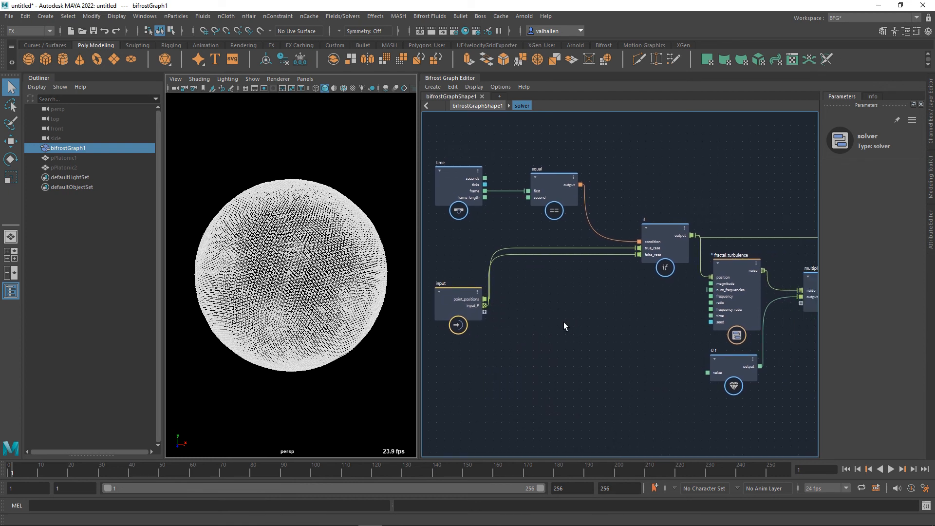
pyautogui.rightClick(484, 306)
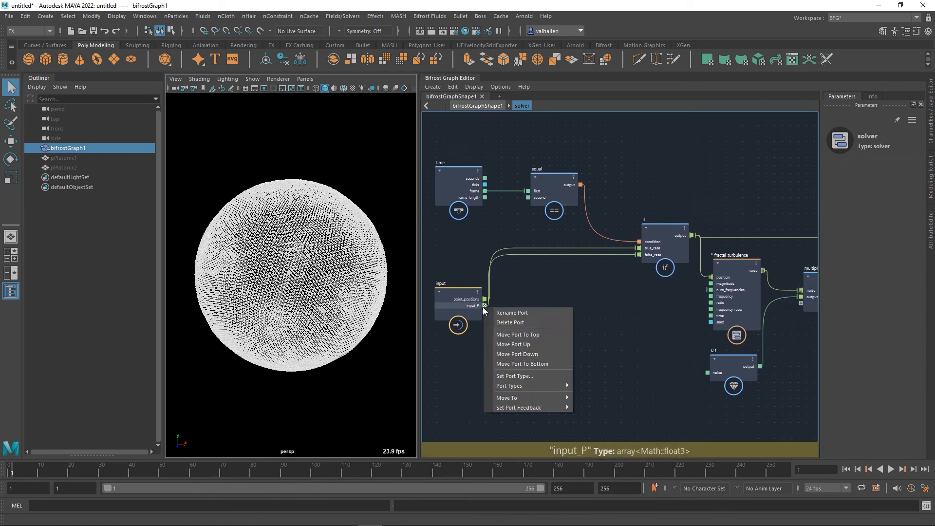
pyautogui.moveTo(524, 408)
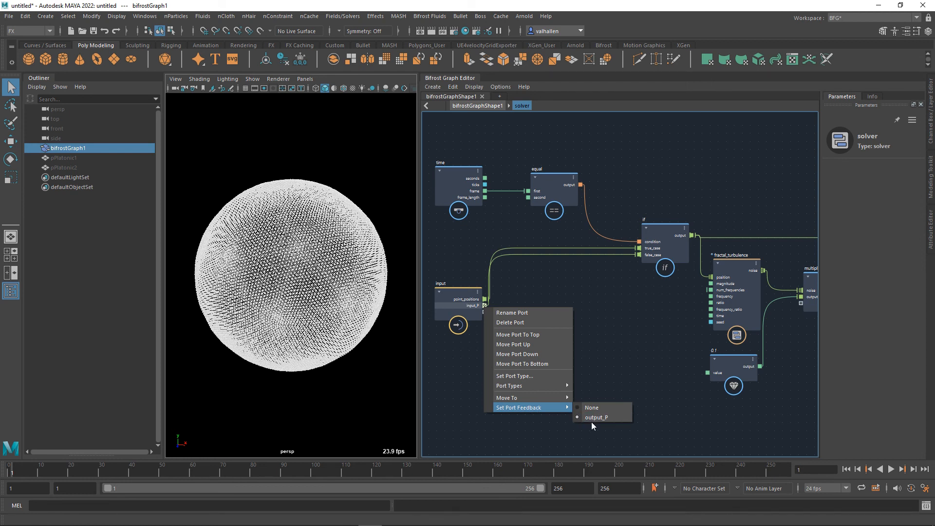
pyautogui.click(636, 371)
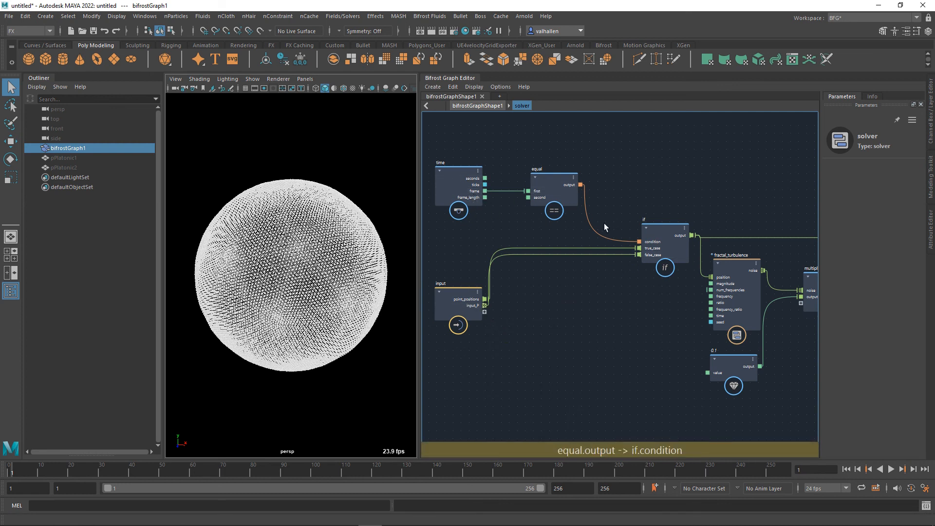
# Step: Move the fractal_turbulence, 0.1 value and multiply nodes down together, and nudge the if and add nodes slightly up
pyautogui.moveTo(636, 306); pyautogui.dragTo(494, 307, button='middle')
pyautogui.moveTo(647, 355); pyautogui.dragTo(628, 364, button='middle')
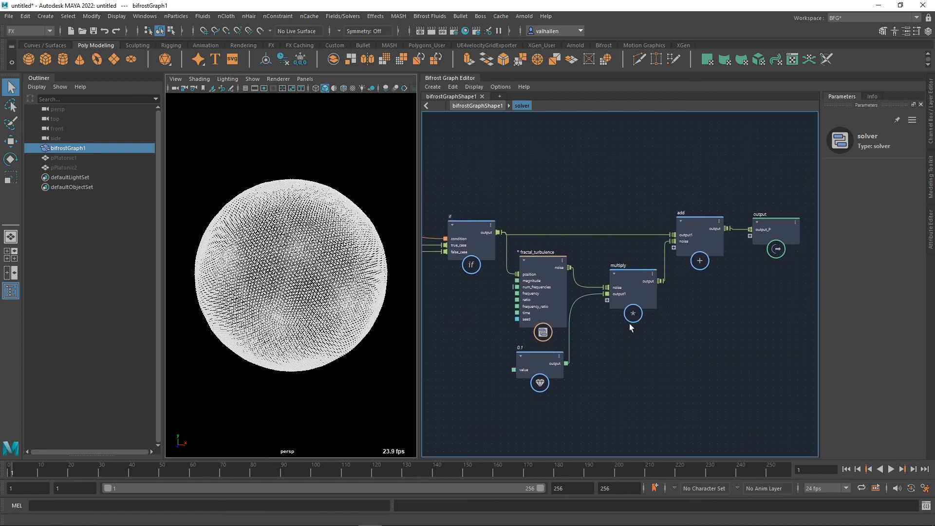
pyautogui.moveTo(487, 230); pyautogui.dragTo(485, 226)
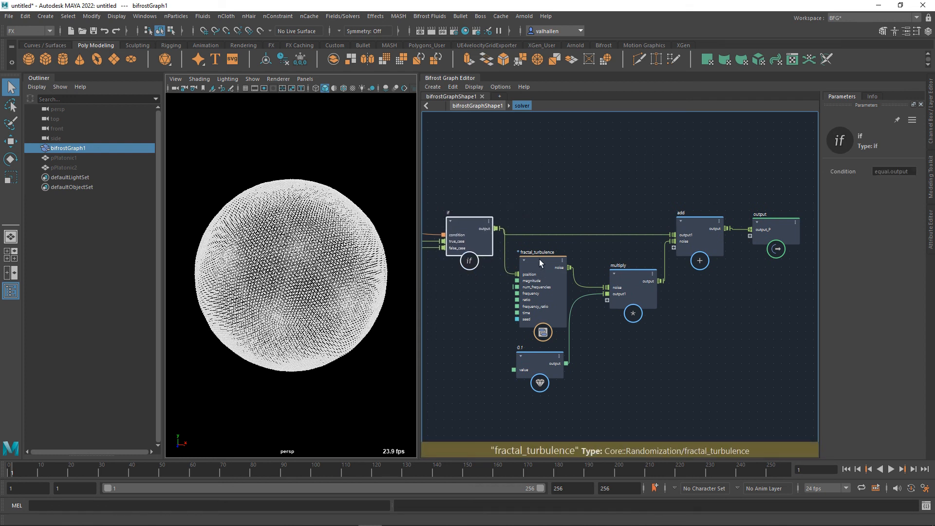
pyautogui.moveTo(577, 319); pyautogui.dragTo(636, 409)
pyautogui.moveTo(629, 307); pyautogui.dragTo(629, 334)
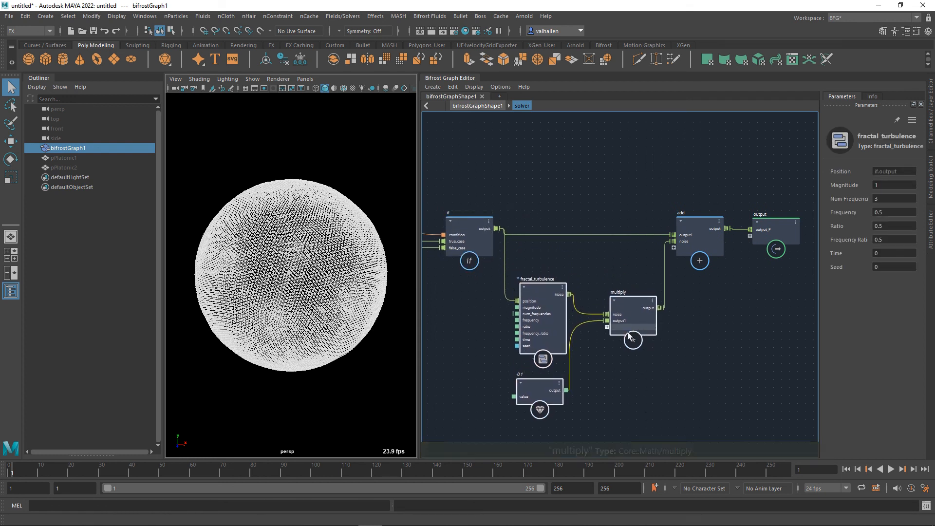
pyautogui.moveTo(708, 229); pyautogui.dragTo(705, 225)
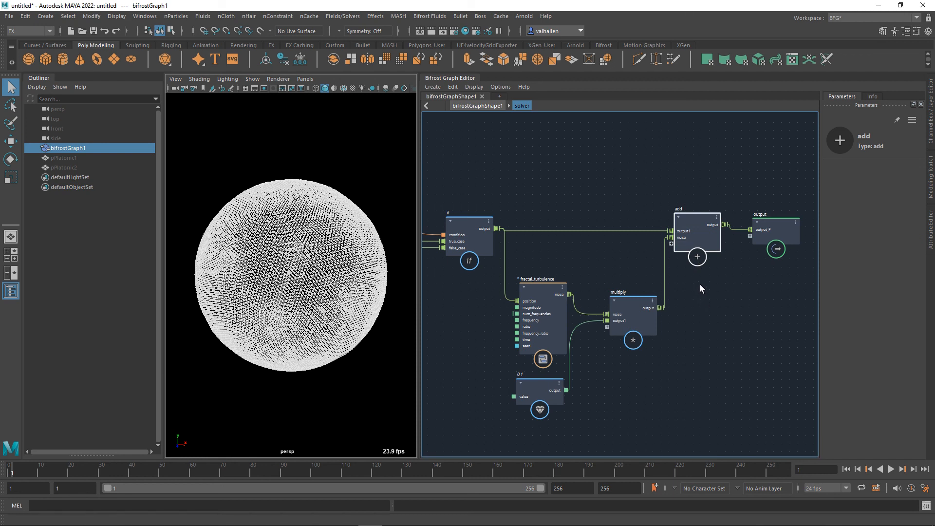
# Step: Review the solver's node flow from input and if through fractal_turbulence, multiply and add to output
pyautogui.scroll(-1, 720, 302)
pyautogui.click(769, 235)
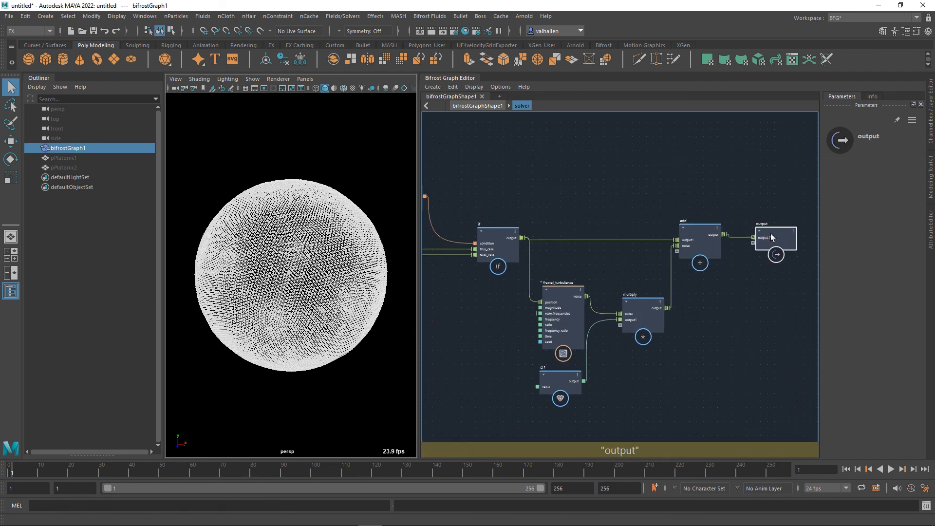
pyautogui.keyDown('alt'); pyautogui.moveTo(657, 313); pyautogui.dragTo(667, 308, button='middle'); pyautogui.keyUp('alt')
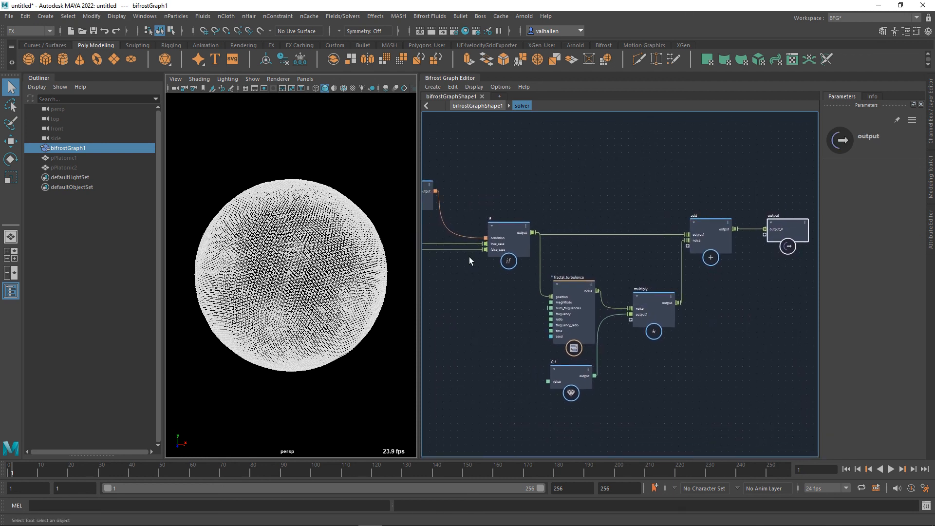
pyautogui.keyDown('alt'); pyautogui.moveTo(469, 256); pyautogui.dragTo(605, 277, button='middle'); pyautogui.keyUp('alt')
pyautogui.keyDown('alt'); pyautogui.moveTo(693, 281); pyautogui.dragTo(548, 239, button='middle'); pyautogui.keyUp('alt')
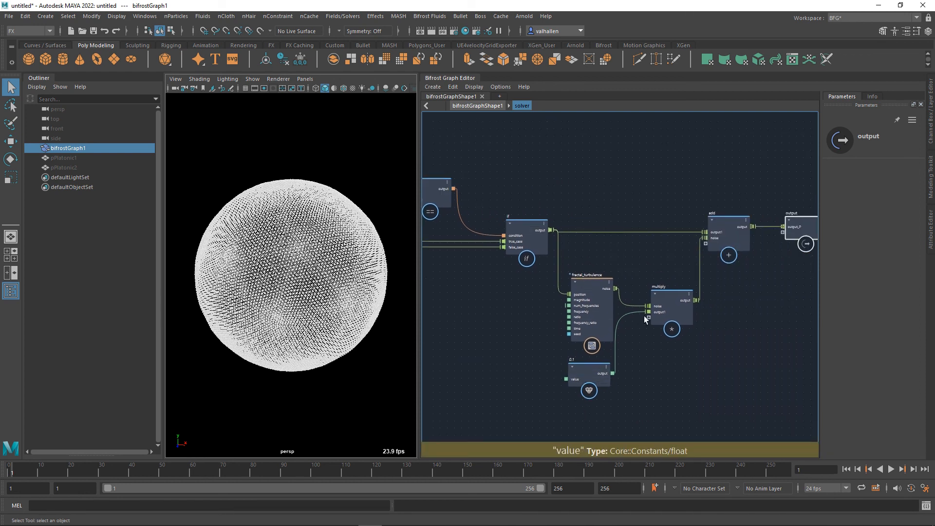
pyautogui.keyDown('alt'); pyautogui.moveTo(720, 310); pyautogui.dragTo(649, 361, button='middle'); pyautogui.keyUp('alt')
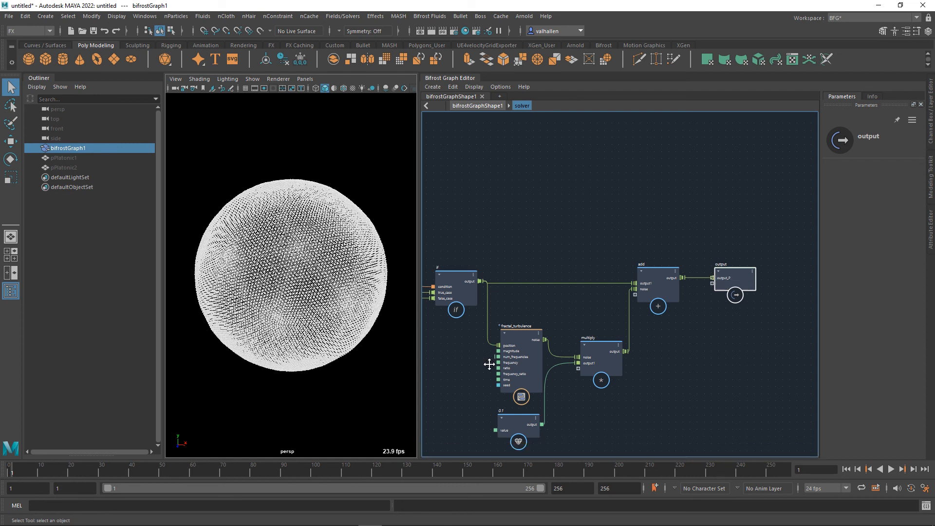
pyautogui.keyDown('alt'); pyautogui.moveTo(490, 360); pyautogui.dragTo(726, 376, button='middle'); pyautogui.keyUp('alt')
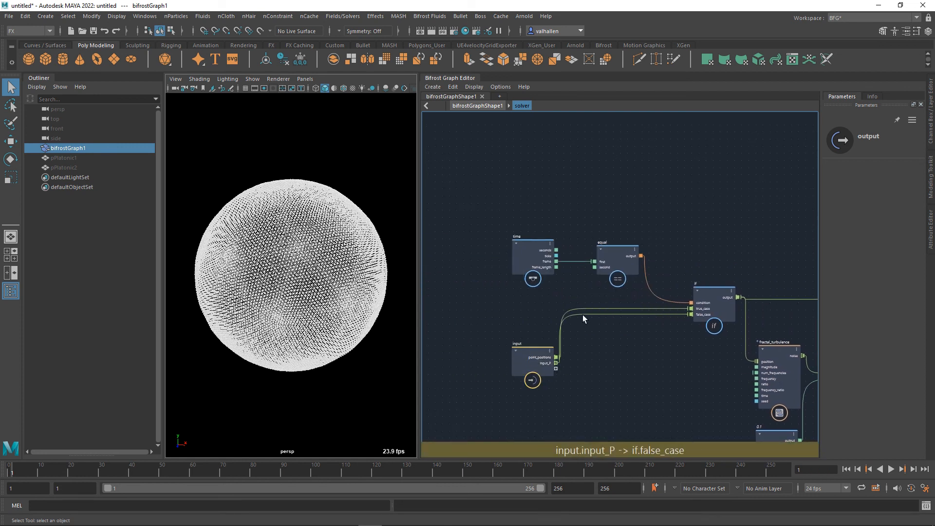
pyautogui.keyDown('alt'); pyautogui.moveTo(708, 375); pyautogui.dragTo(550, 376, button='middle'); pyautogui.keyUp('alt')
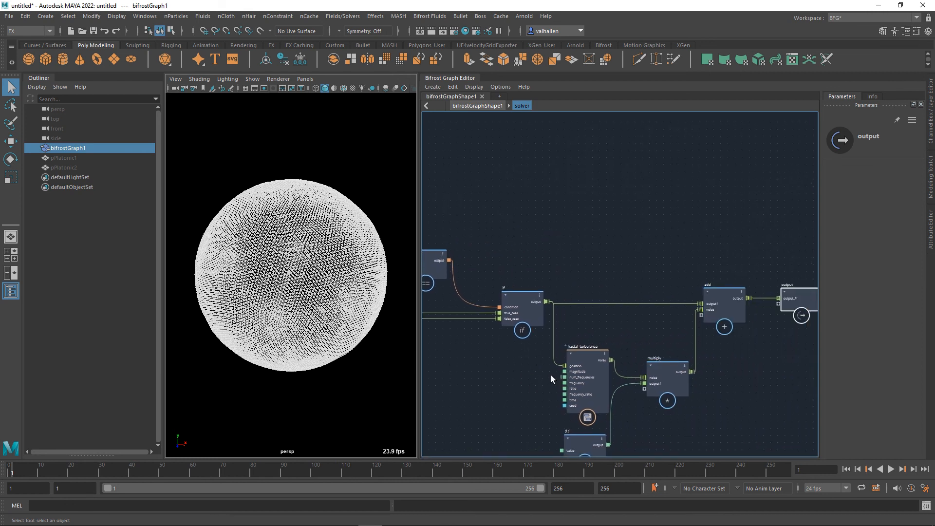
# Step: Move the 0.1 value node closer beneath the fractal_turbulence node
pyautogui.keyDown('alt'); pyautogui.moveTo(667, 401); pyautogui.dragTo(686, 350, button='middle'); pyautogui.keyUp('alt')
pyautogui.scroll(-2, 687, 355)
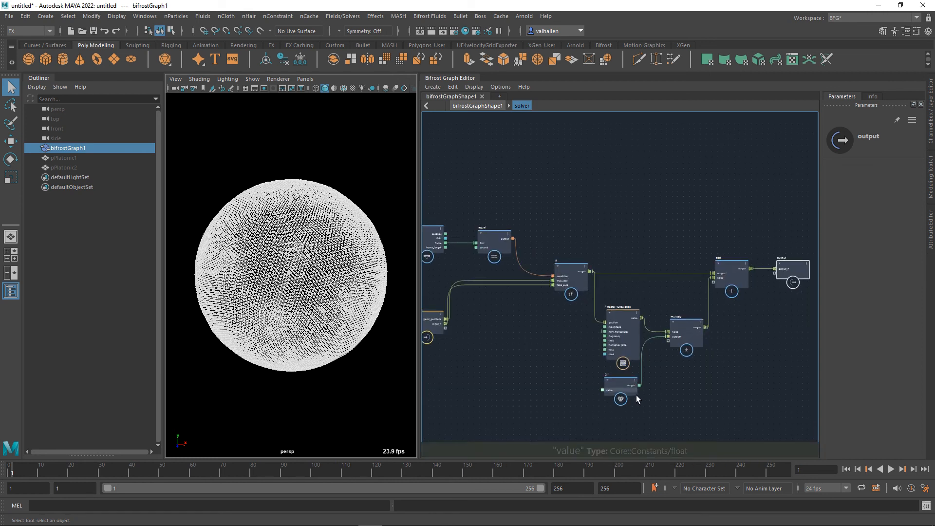
pyautogui.moveTo(632, 400); pyautogui.dragTo(639, 394)
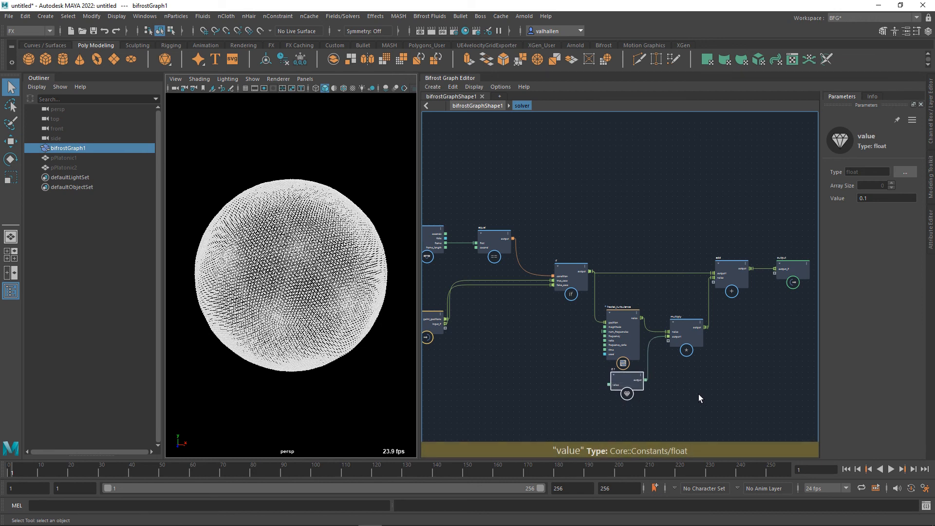